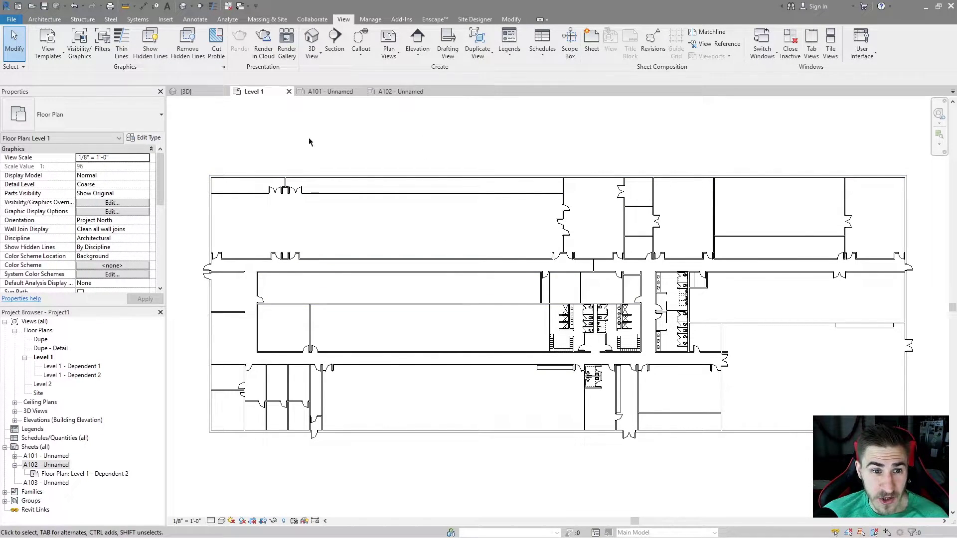
Undo the placements of the dependent views on sheets A101 and A102.
{"action": "key", "text": "ctrl+z"}
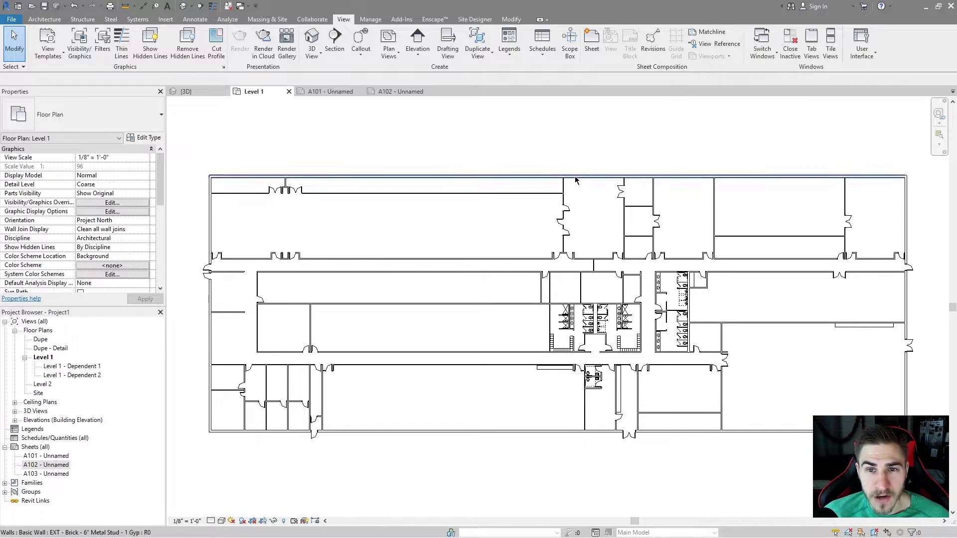
Draw a scope box named AREA A around the western half of the Level 1 floor plan.
{"action": "left_click", "coordinate": [570, 43]}
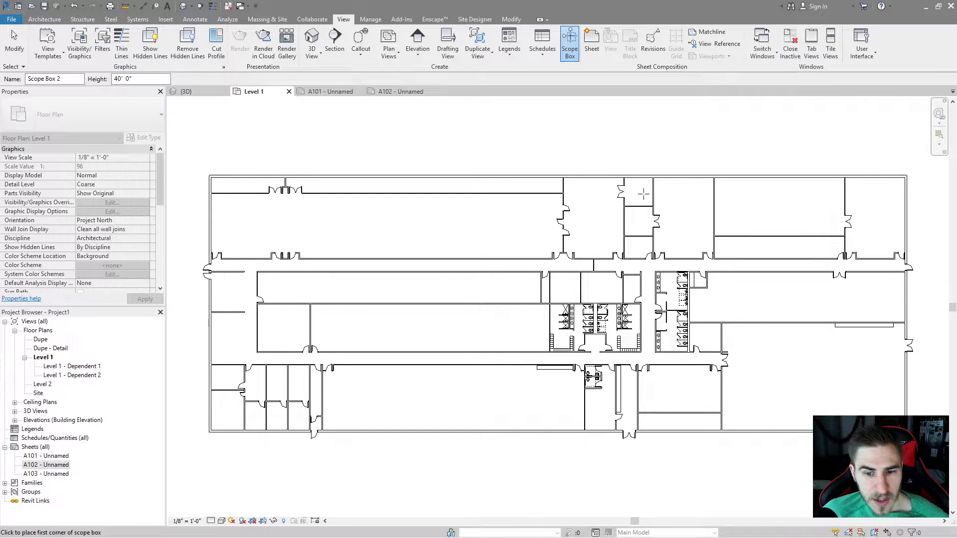
{"action": "left_click", "coordinate": [55, 78]}
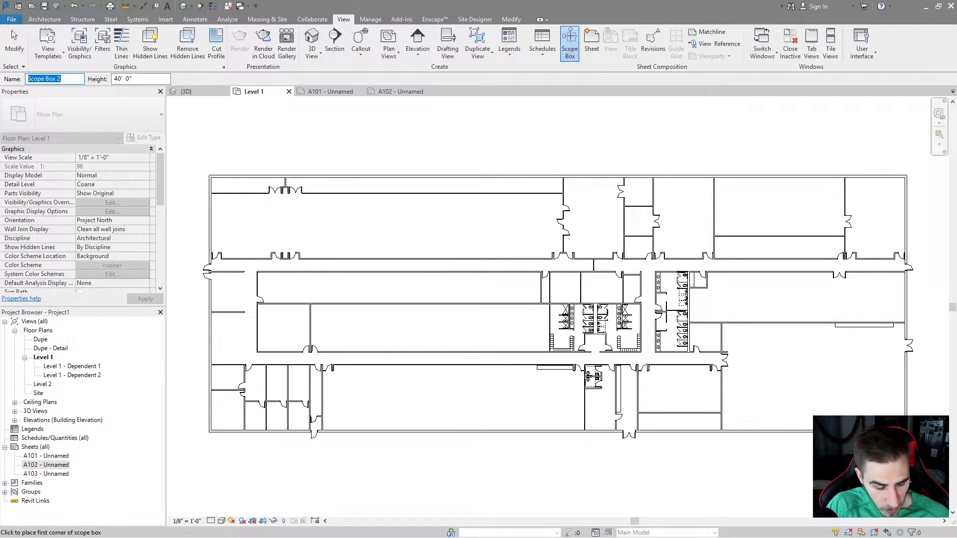
{"action": "type", "text": "AREA A"}
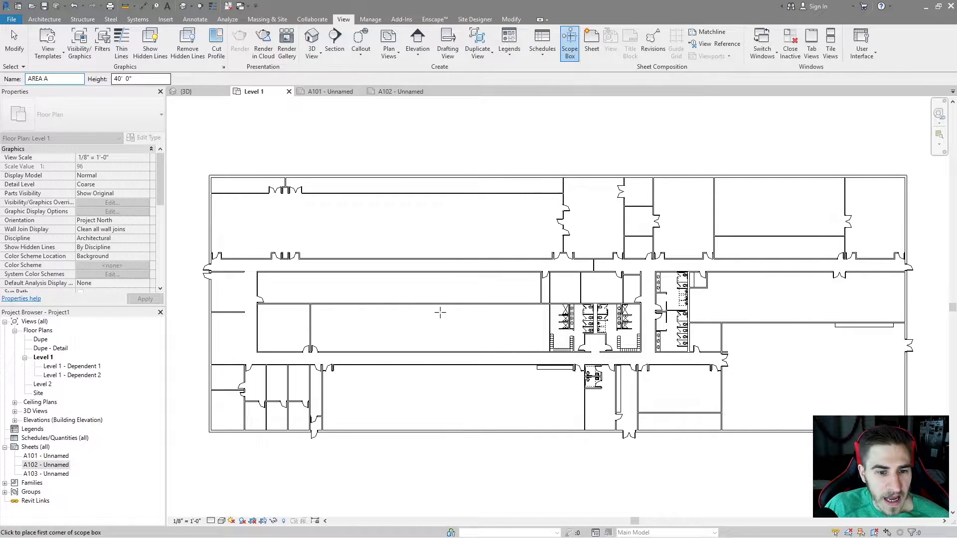
{"action": "left_click", "coordinate": [195, 165]}
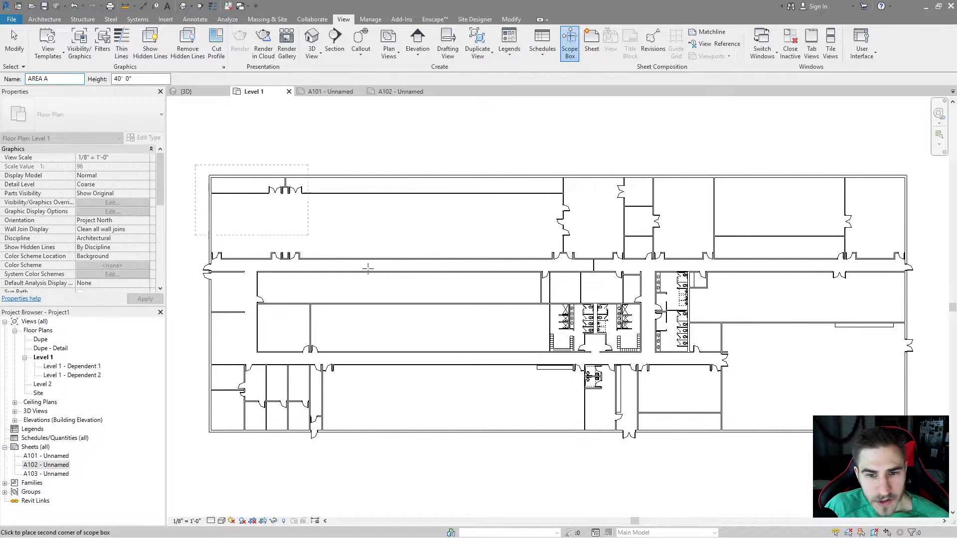
{"action": "left_click", "coordinate": [545, 444]}
{"action": "key", "text": "Escape"}
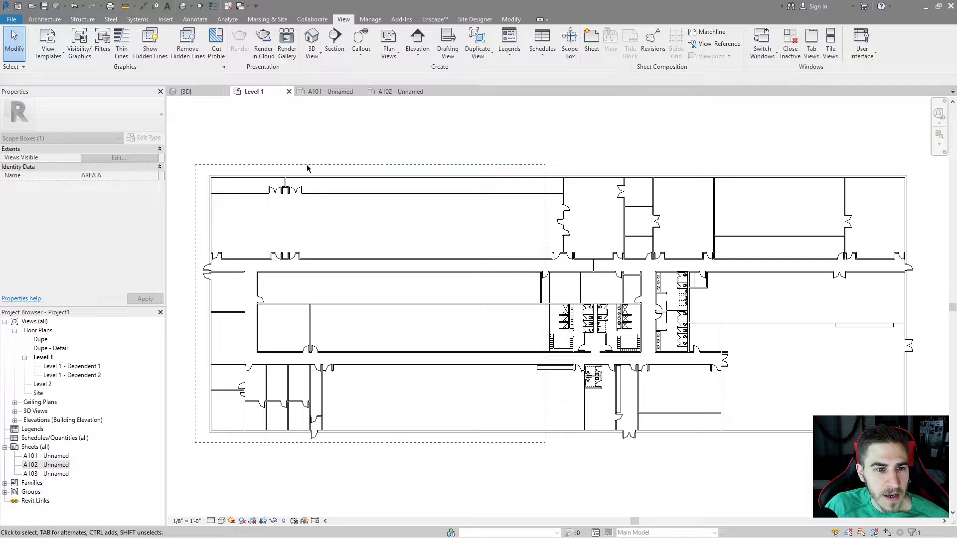
{"action": "key", "text": "Escape"}
Mirror a copy of the AREA A scope box about a vertical axis onto the eastern half of the building.
{"action": "left_click", "coordinate": [299, 170]}
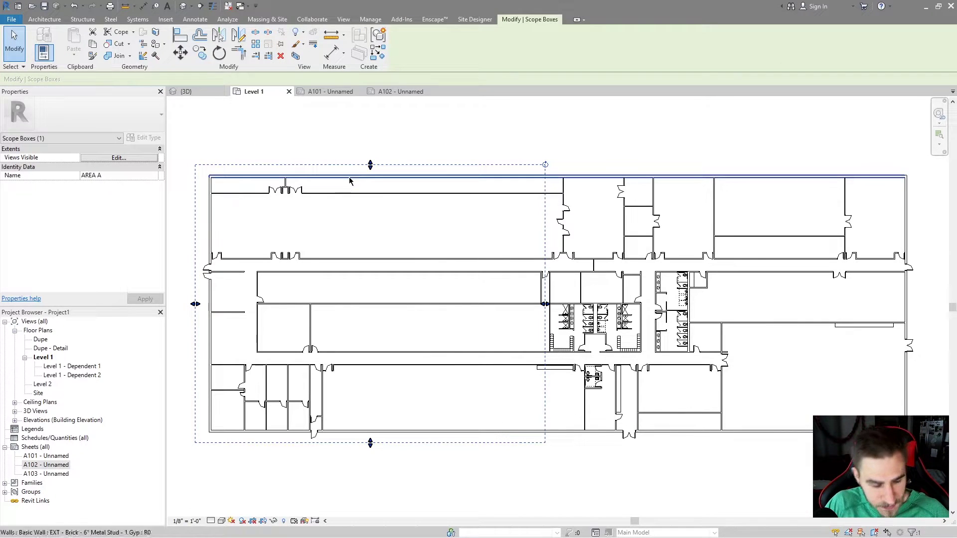
{"action": "key", "text": "d"}
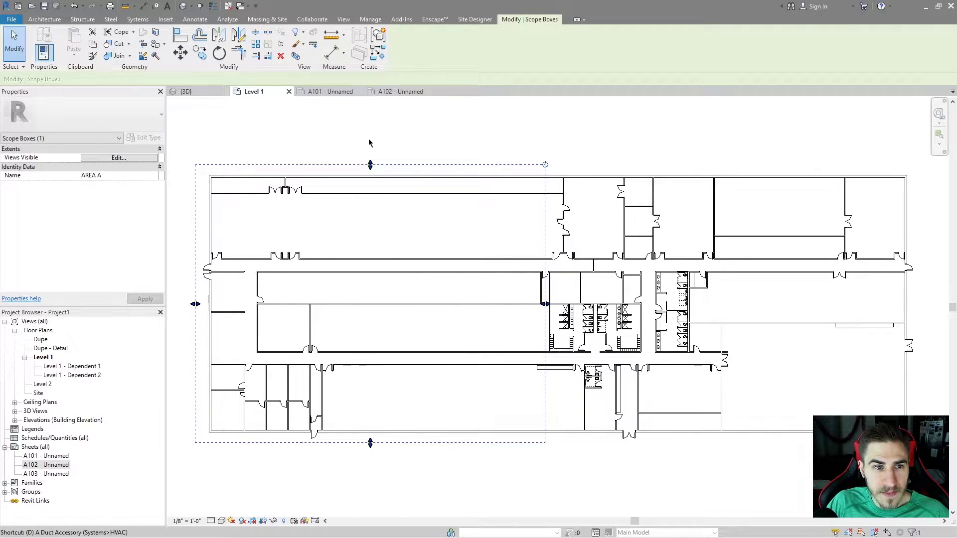
{"action": "key", "text": "i"}
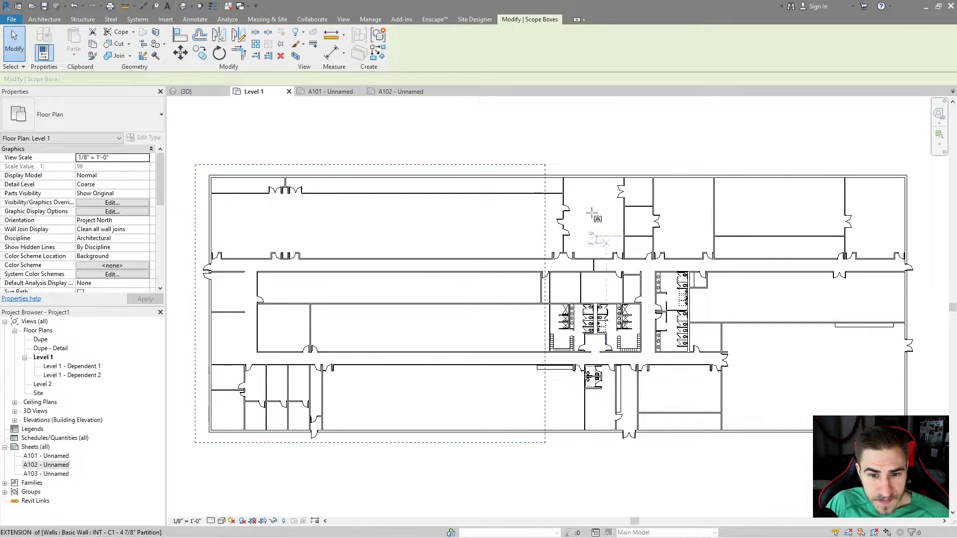
{"action": "key", "text": "m"}
{"action": "left_click", "coordinate": [596, 247]}
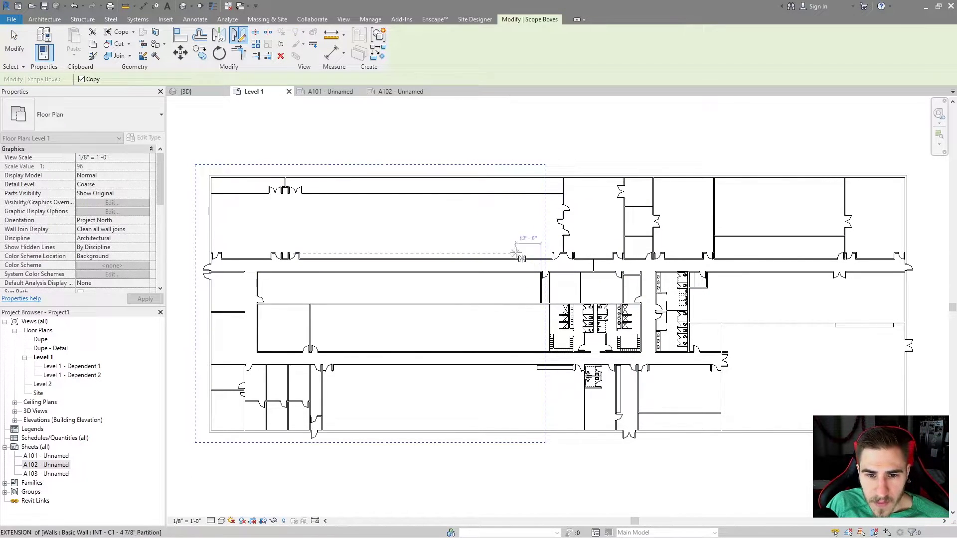
{"action": "left_click", "coordinate": [522, 296]}
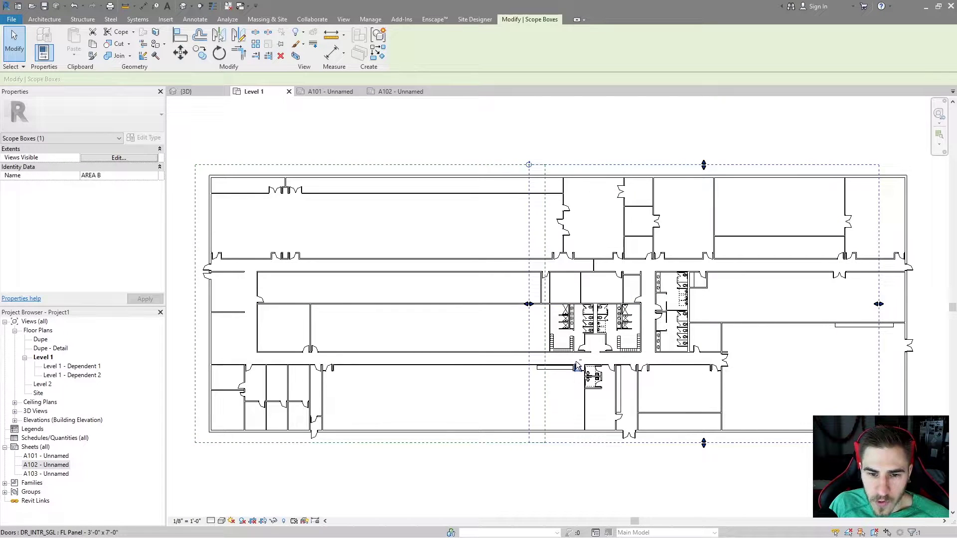
Nudge the AREA B scope box slightly east and stretch its east side just past the building's exterior wall.
{"action": "key", "text": "Right"}
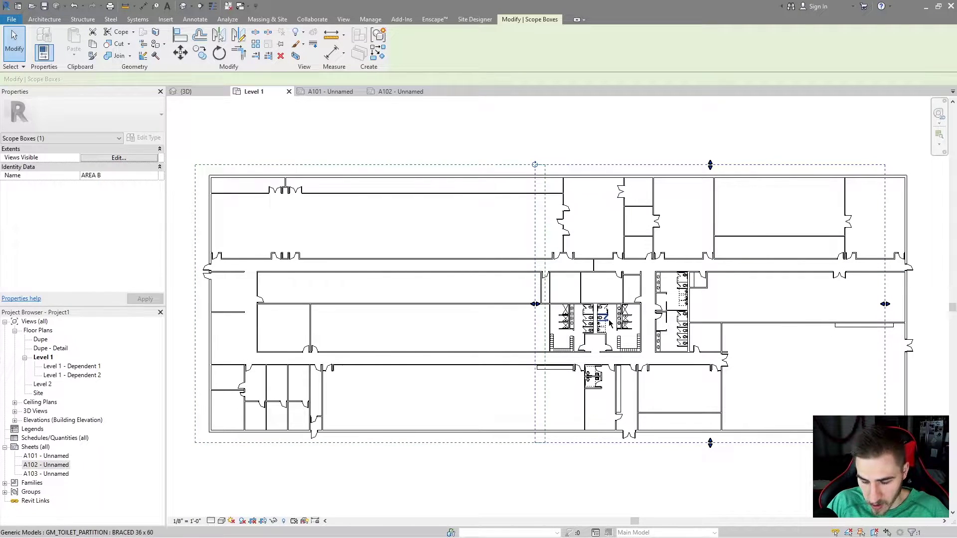
{"action": "left_click_drag", "start_coordinate": [887, 283], "coordinate": [919, 283]}
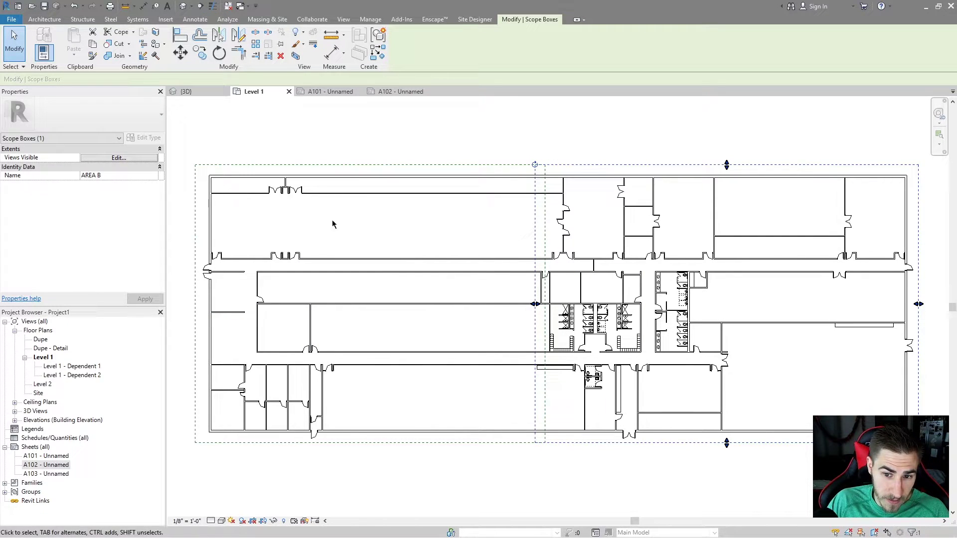
{"action": "key", "text": "Escape"}
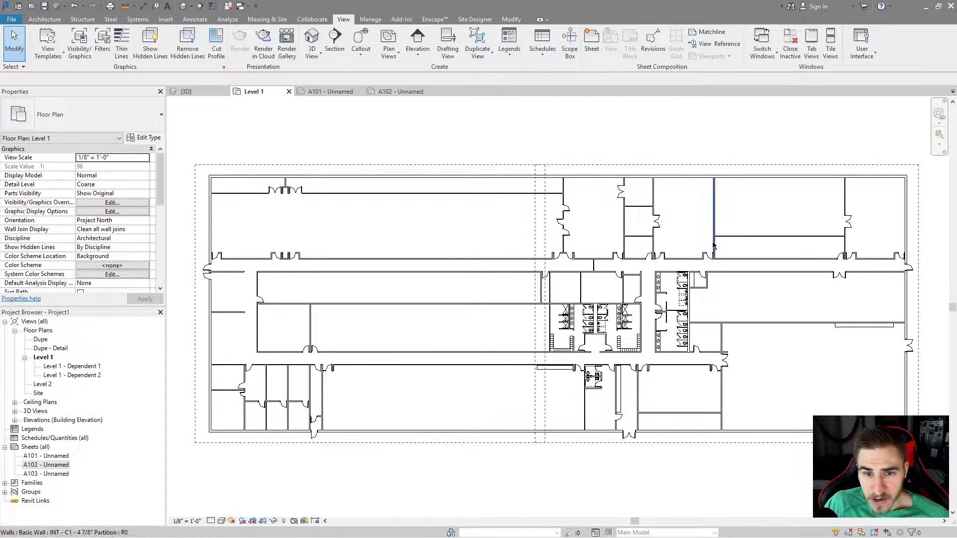
In the default 3D view, lower the top of the AREA A scope box to just above the walls.
{"action": "left_click", "coordinate": [183, 5]}
{"action": "middle_click_drag", "start_coordinate": [445, 420], "coordinate": [558, 421], "text": "shift"}
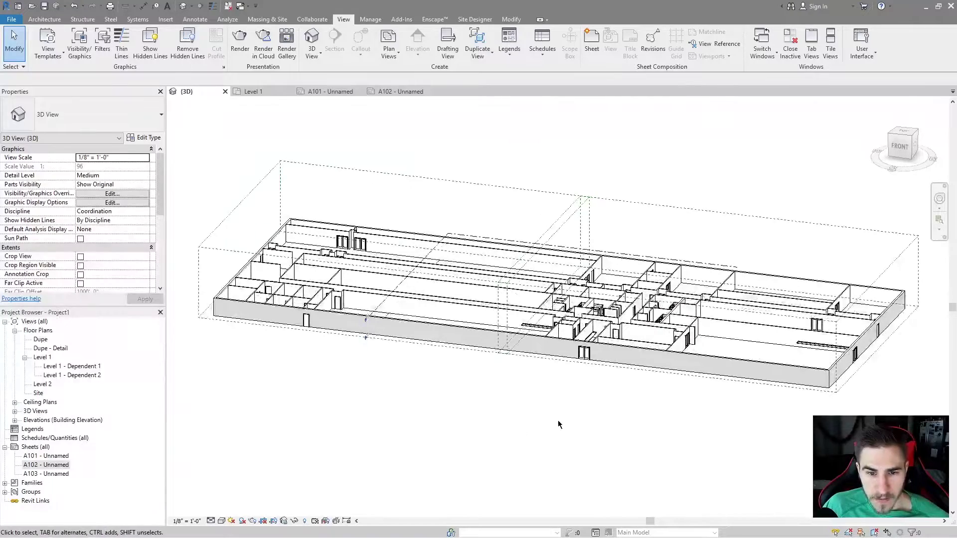
{"action": "left_click", "coordinate": [496, 344]}
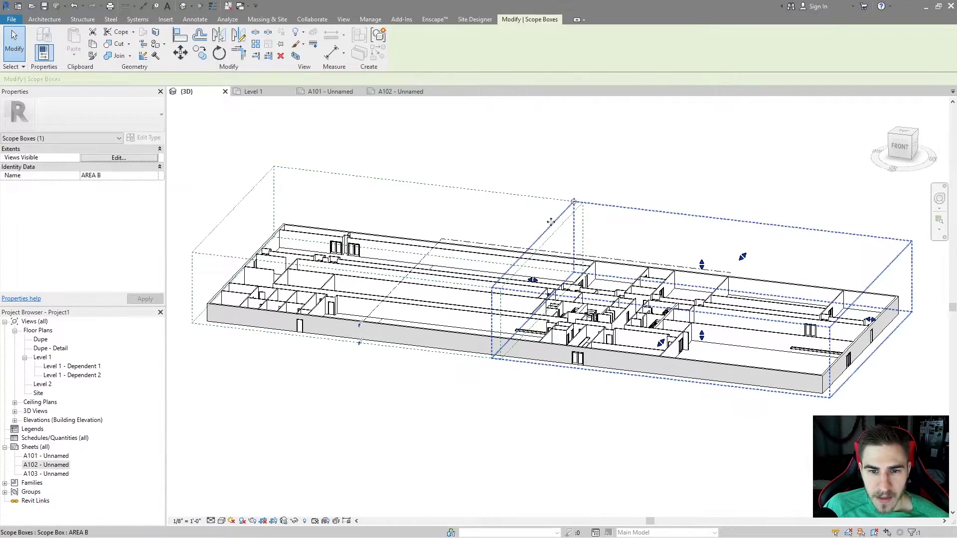
{"action": "left_click", "coordinate": [444, 237]}
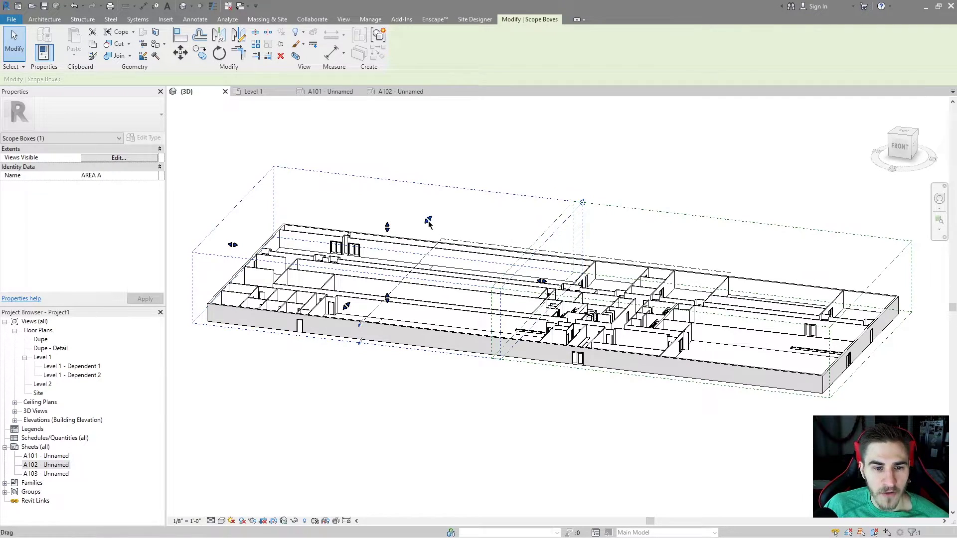
{"action": "middle_click_drag", "start_coordinate": [444, 237], "coordinate": [421, 209], "text": "shift"}
{"action": "scroll", "coordinate": [398, 225], "scroll_direction": "up", "scroll_amount": 2}
{"action": "left_click_drag", "start_coordinate": [415, 214], "coordinate": [708, 285]}
{"action": "scroll", "coordinate": [708, 285], "scroll_direction": "down", "scroll_amount": 2}
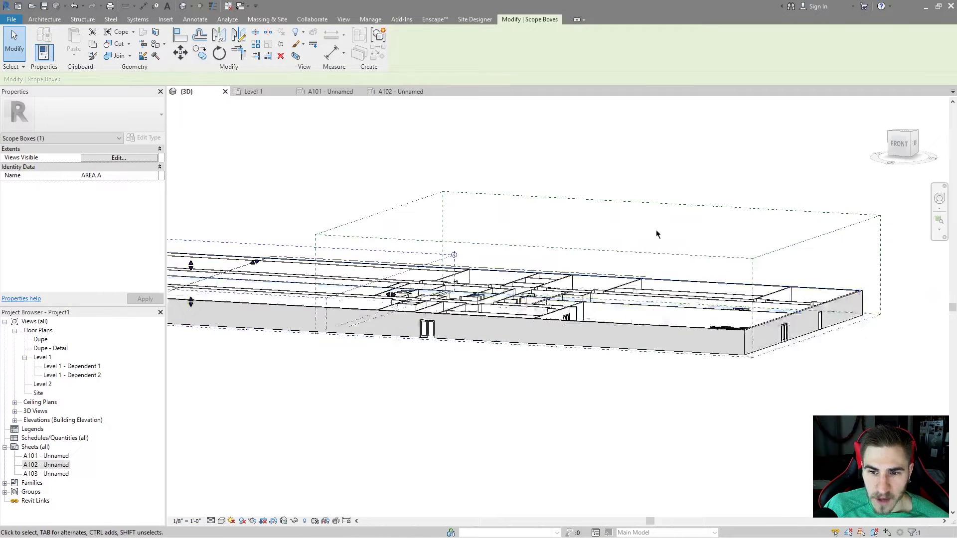
Lower the top of the AREA B scope box to match the reduced height of AREA A.
{"action": "left_click", "coordinate": [659, 210]}
{"action": "left_click_drag", "start_coordinate": [614, 229], "coordinate": [531, 275]}
{"action": "left_click", "coordinate": [417, 363]}
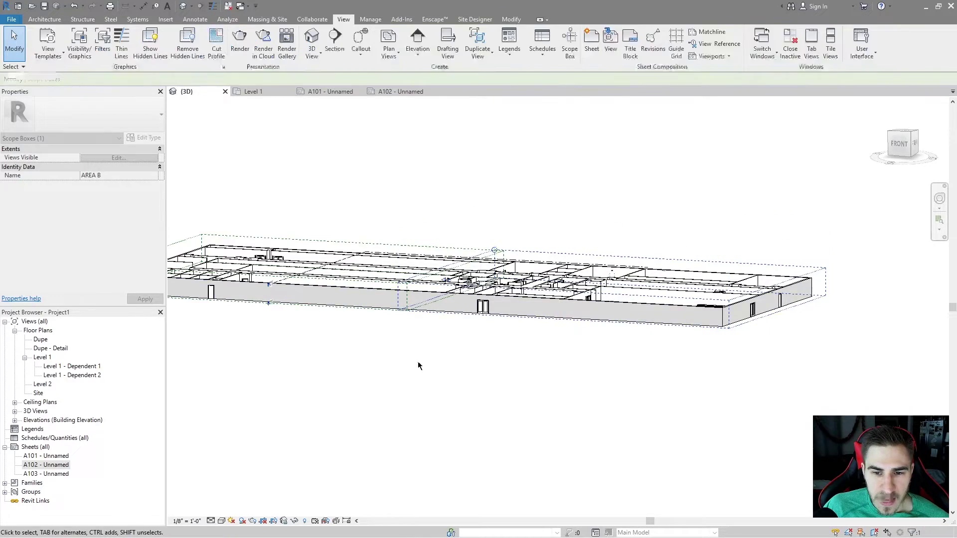
{"action": "middle_click_drag", "start_coordinate": [417, 364], "coordinate": [543, 250], "text": "shift"}
Return to the Level 1 floor plan and delete its views Dependent 1 and Dependent 2 from the project.
{"action": "left_click", "coordinate": [247, 91]}
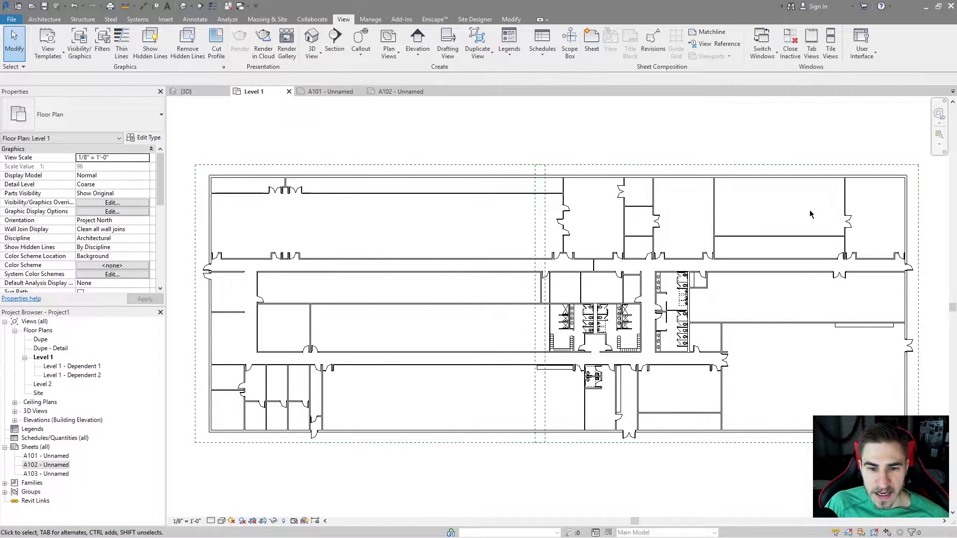
{"action": "middle_click_drag", "start_coordinate": [591, 153], "coordinate": [560, 155]}
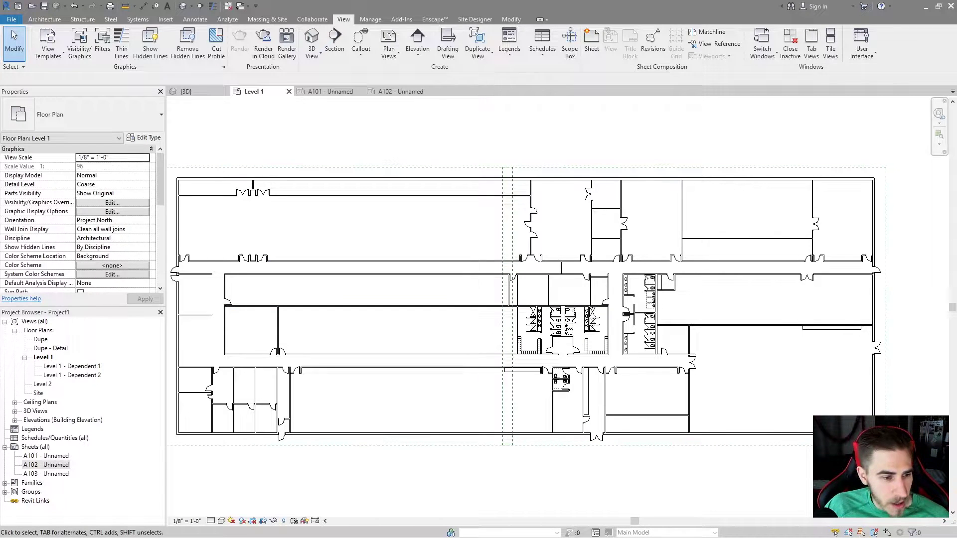
{"action": "left_click", "coordinate": [76, 367]}
{"action": "left_click", "coordinate": [77, 375], "text": "ctrl"}
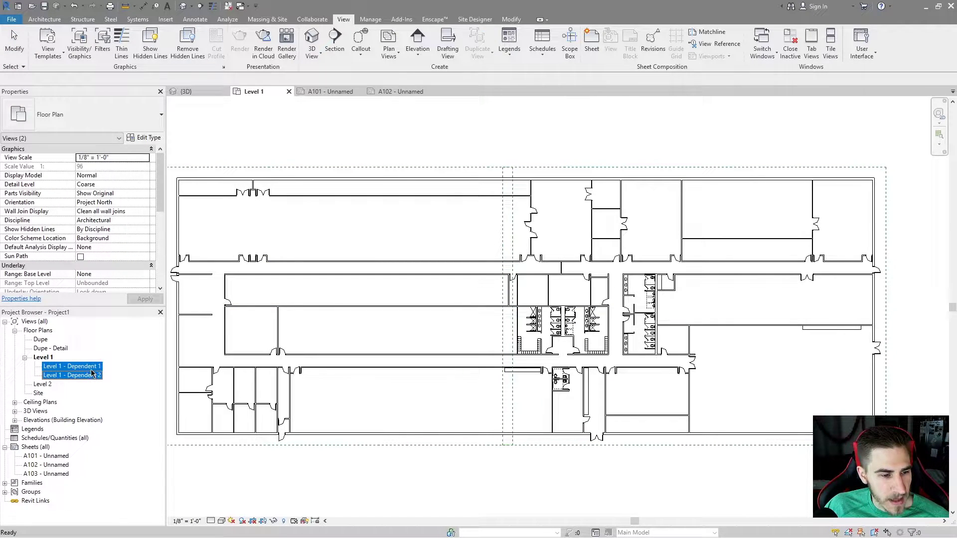
{"action": "right_click", "coordinate": [91, 373]}
{"action": "left_click", "coordinate": [116, 416]}
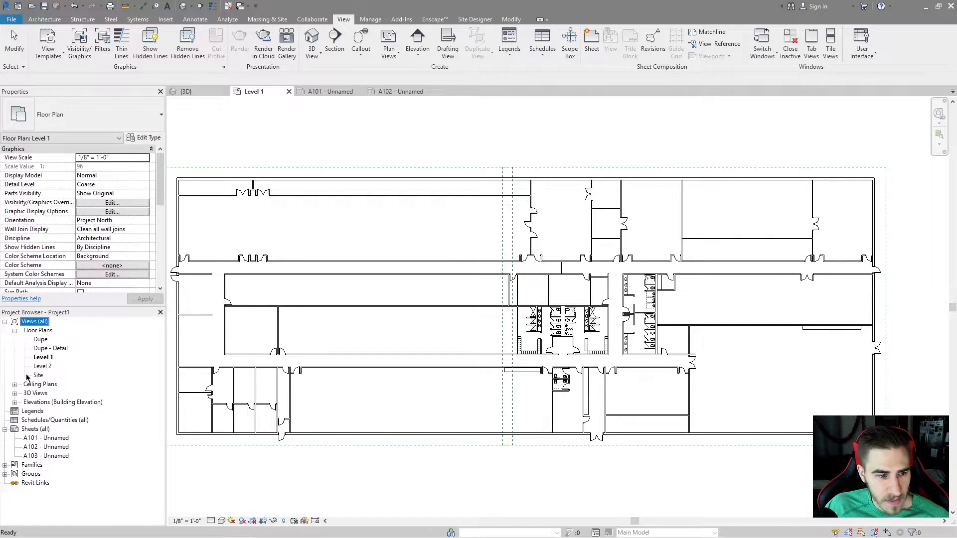
Duplicate the Level 1 floor plan as a dependent view.
{"action": "middle_click_drag", "start_coordinate": [626, 355], "coordinate": [665, 357]}
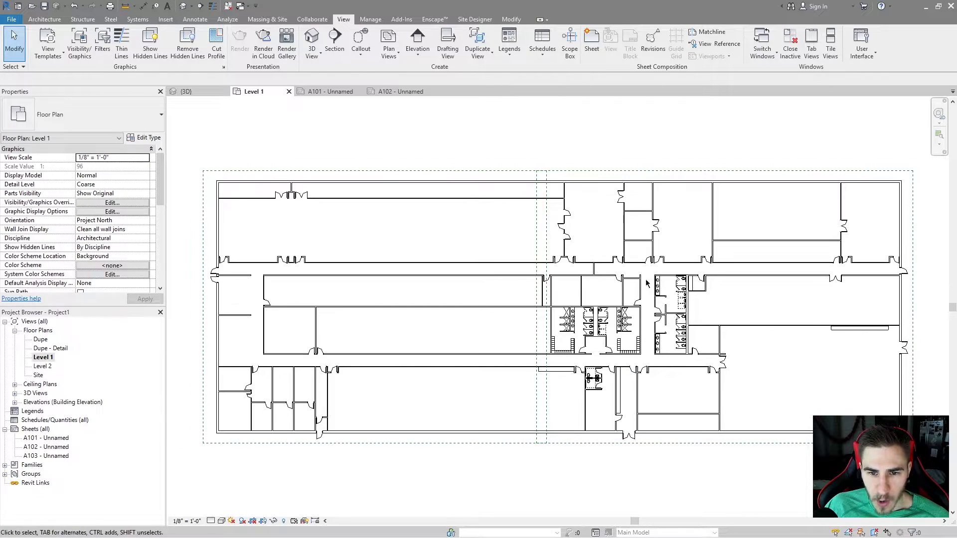
{"action": "right_click", "coordinate": [51, 360]}
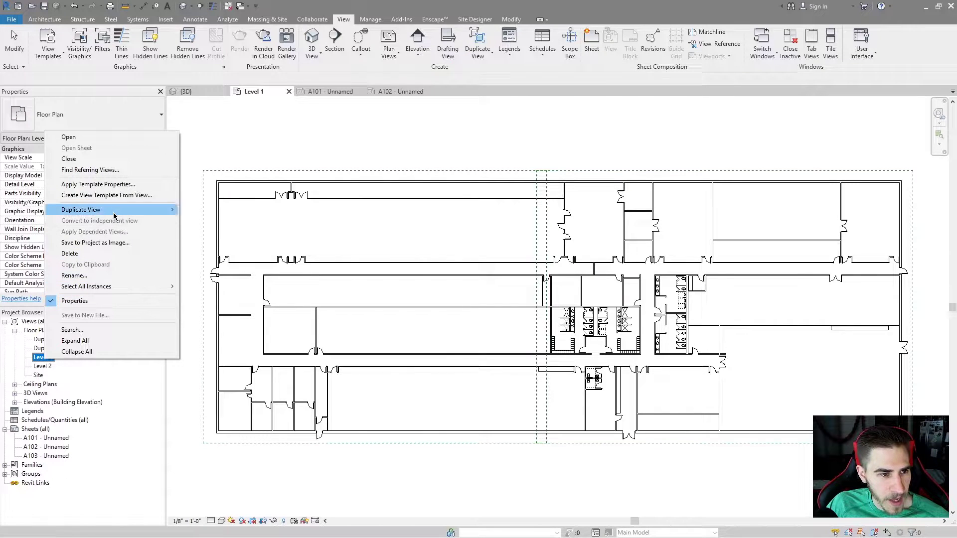
{"action": "mouse_move", "coordinate": [115, 213]}
{"action": "left_click", "coordinate": [235, 235]}
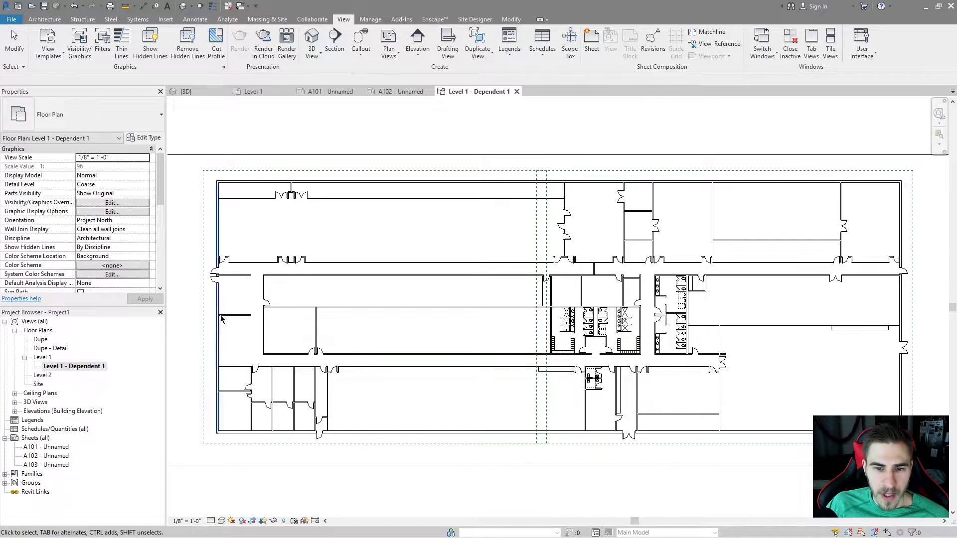
Try to crop the dependent view by pulling its east crop edge to the scope box overlap, and undo it.
{"action": "scroll", "coordinate": [680, 326], "scroll_direction": "down", "scroll_amount": 1}
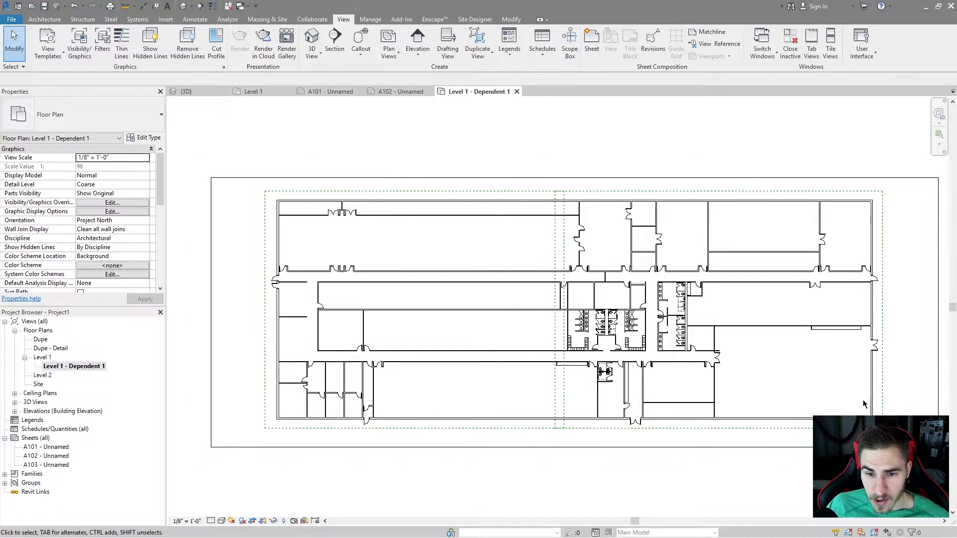
{"action": "left_click", "coordinate": [938, 394]}
{"action": "left_click", "coordinate": [554, 391]}
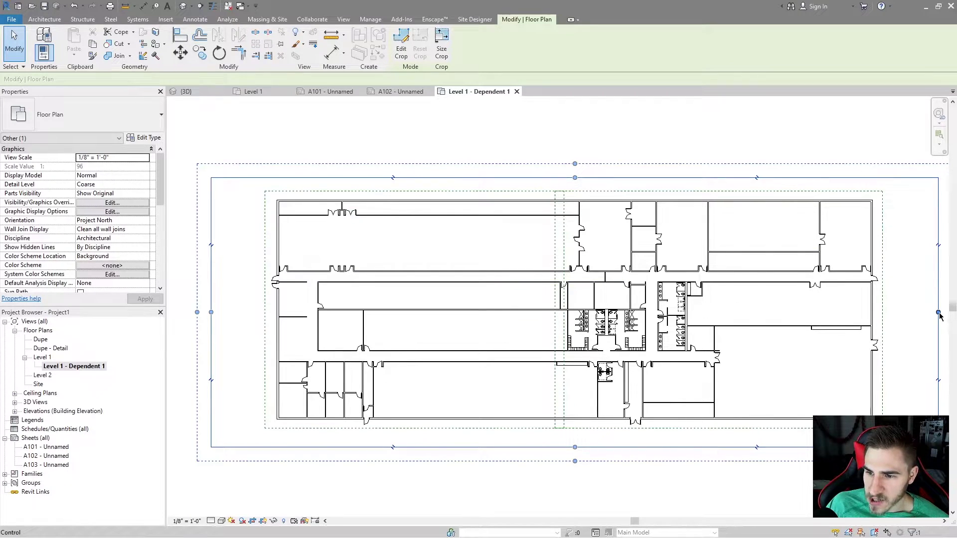
{"action": "left_click_drag", "start_coordinate": [940, 315], "coordinate": [562, 300]}
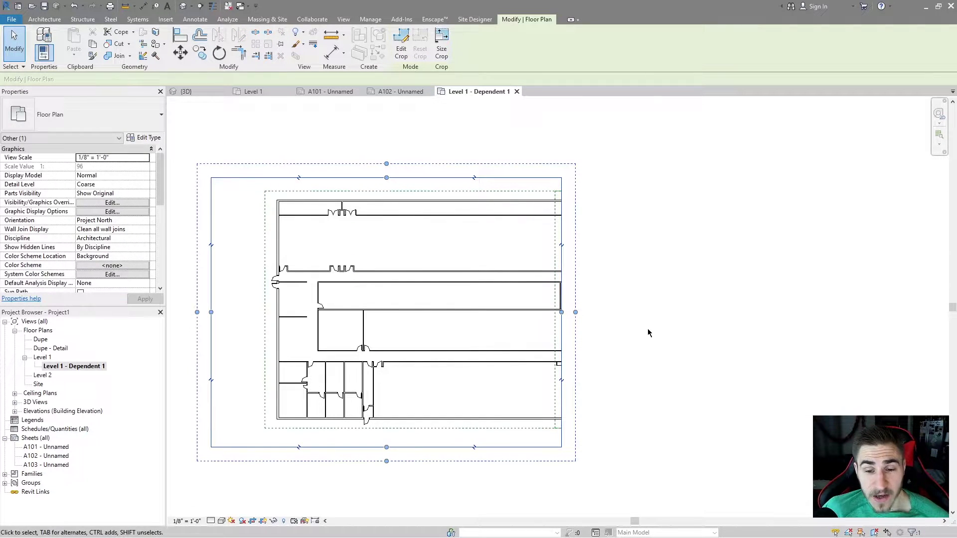
{"action": "key", "text": "ctrl+z"}
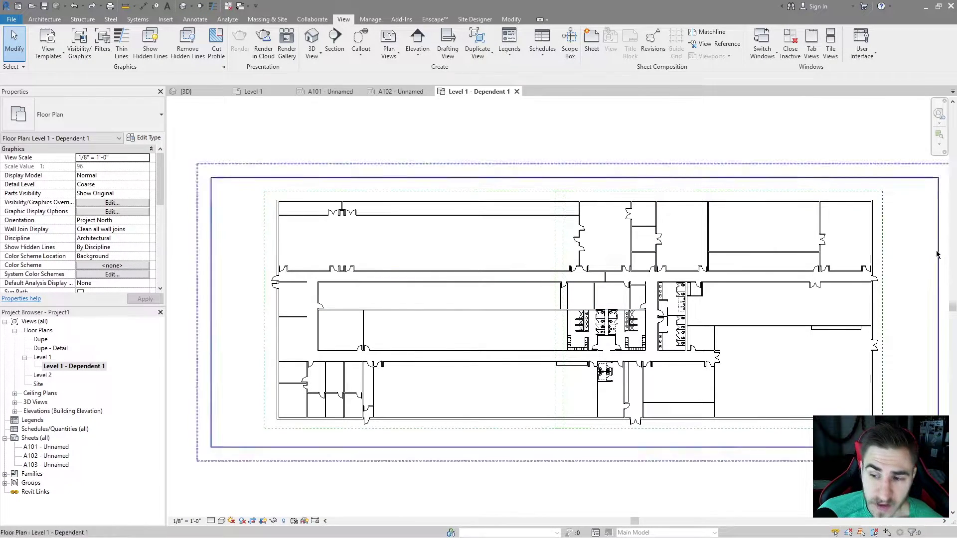
{"action": "left_click", "coordinate": [937, 304]}
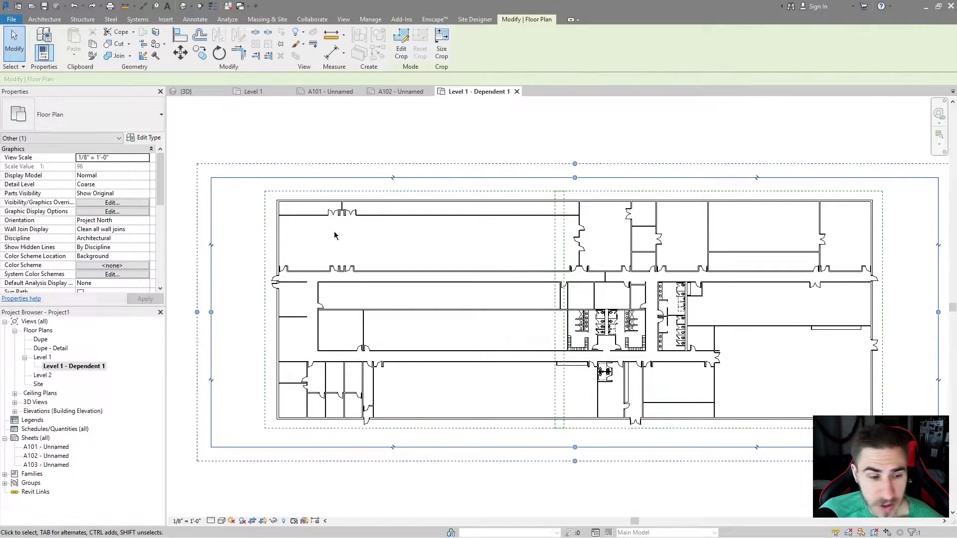
Try duplicating the Level 1 floor plan as an independent copy, and undo the duplication.
{"action": "right_click", "coordinate": [55, 361]}
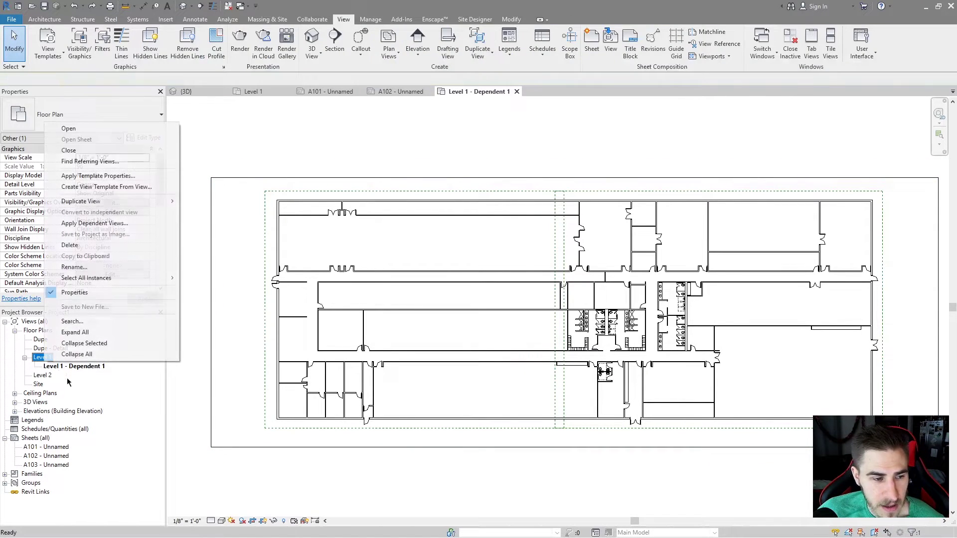
{"action": "mouse_move", "coordinate": [119, 201]}
{"action": "left_click", "coordinate": [234, 212]}
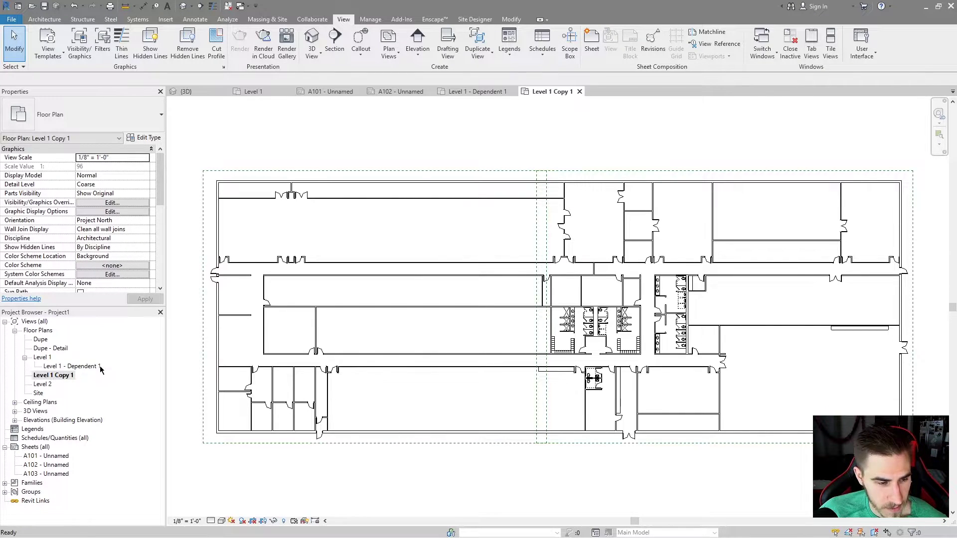
{"action": "key", "text": "ctrl+z"}
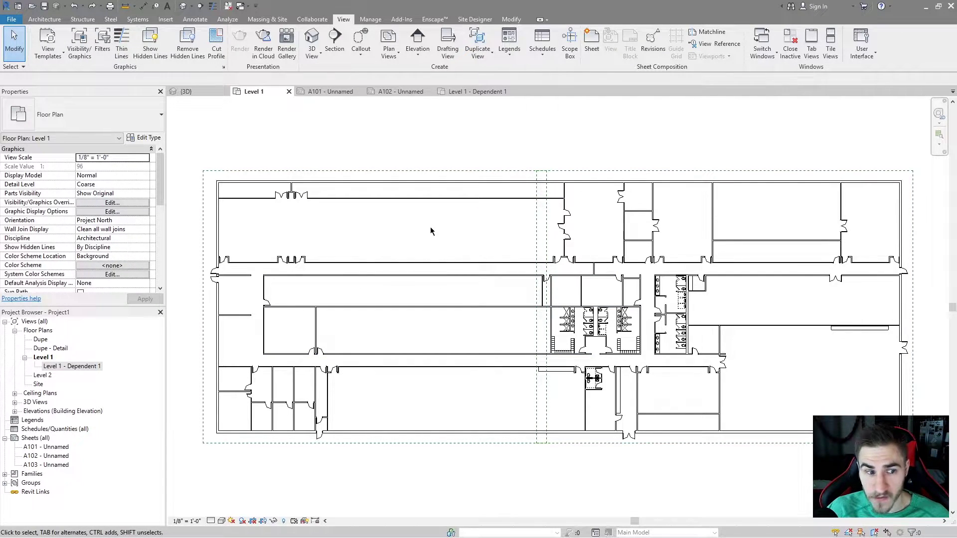
Duplicate the Level 1 floor plan as a second dependent view.
{"action": "right_click", "coordinate": [46, 356]}
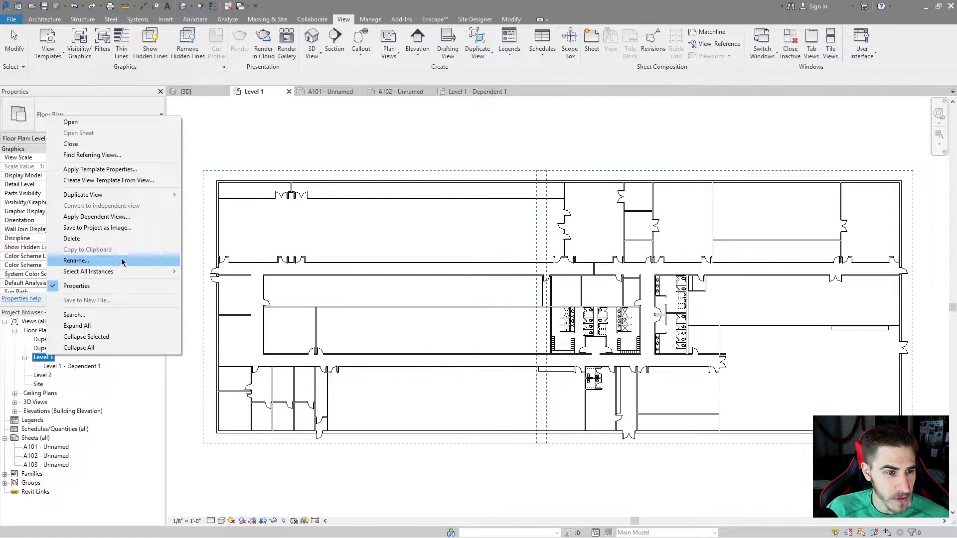
{"action": "mouse_move", "coordinate": [106, 199]}
{"action": "left_click", "coordinate": [235, 217]}
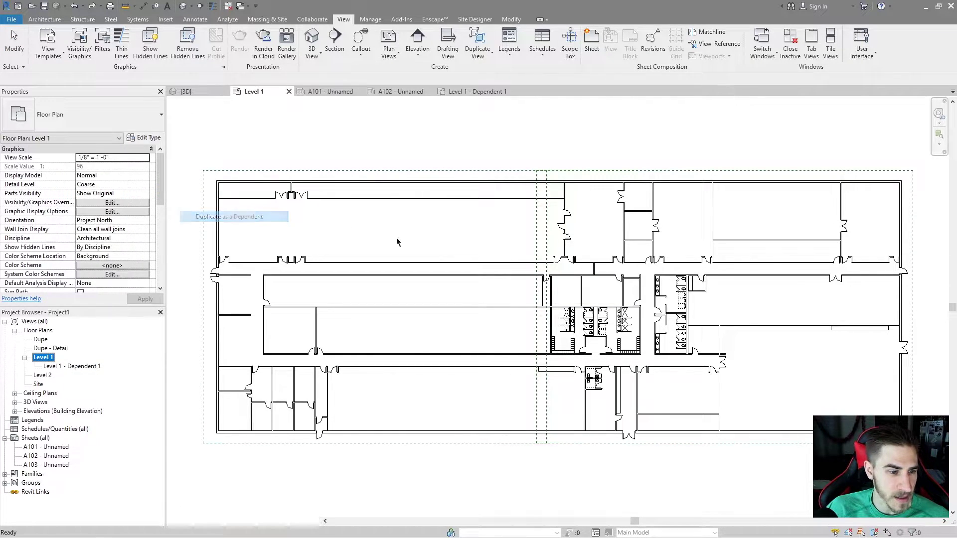
Rename the first dependent view of Level 1 as Level 1 - AREA A.
{"action": "right_click", "coordinate": [62, 368]}
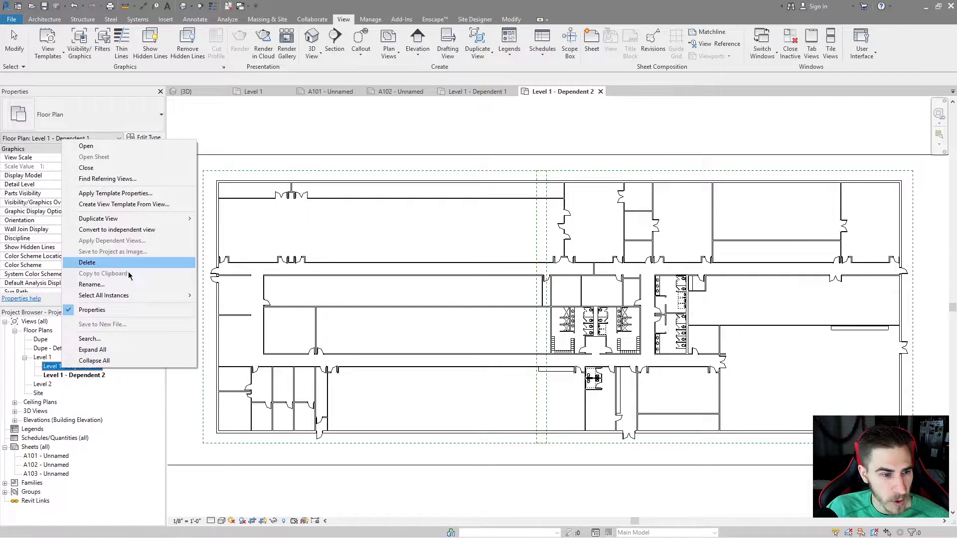
{"action": "left_click", "coordinate": [118, 285]}
{"action": "key", "text": "End"}
{"action": "key", "text": "BackSpace"}
{"action": "key", "text": "BackSpace"}
{"action": "key", "text": "BackSpace"}
{"action": "key", "text": "BackSpace"}
{"action": "key", "text": "BackSpace"}
{"action": "key", "text": "BackSpace"}
{"action": "key", "text": "BackSpace"}
{"action": "key", "text": "BackSpace"}
{"action": "key", "text": "BackSpace"}
{"action": "key", "text": "BackSpace"}
{"action": "key", "text": "BackSpace"}
{"action": "key", "text": "BackSpace"}
{"action": "key", "text": "BackSpace"}
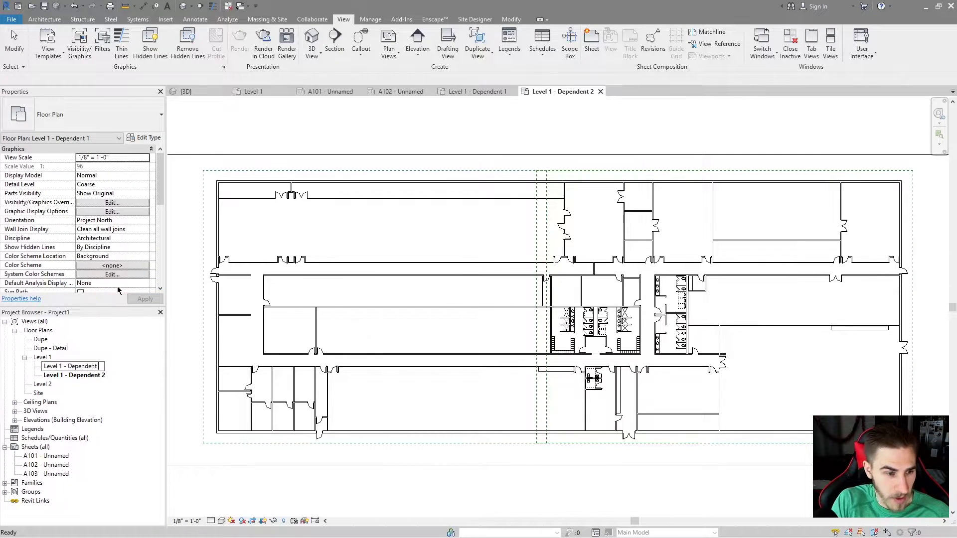
{"action": "type", "text": "- AREA A"}
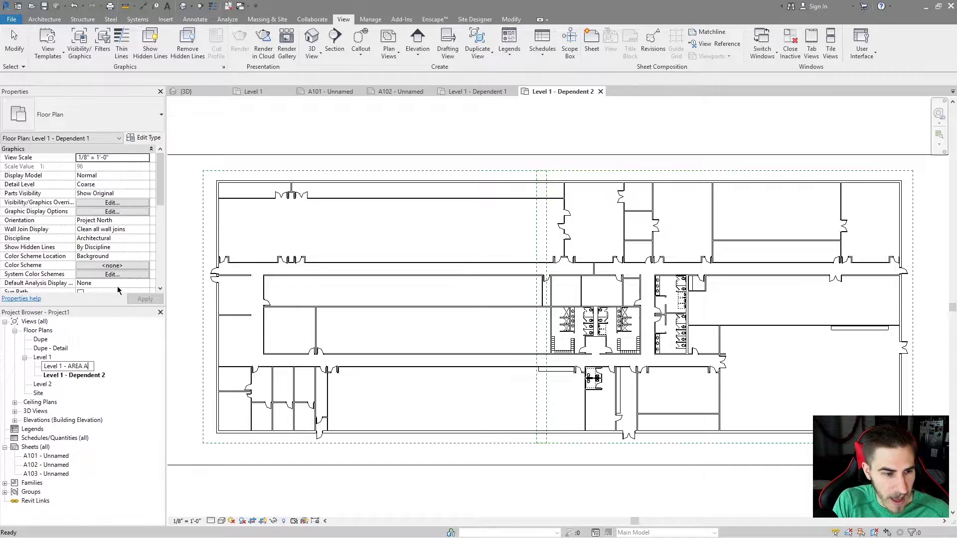
{"action": "key", "text": "Return"}
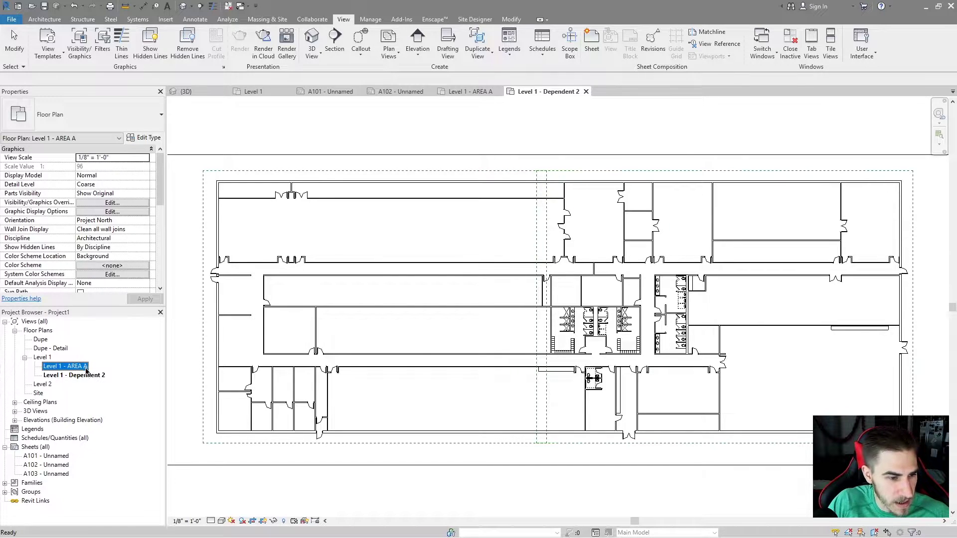
Rename the second dependent view of Level 1 as Level 1 - AREA B.
{"action": "right_click", "coordinate": [86, 374]}
{"action": "left_click", "coordinate": [114, 289]}
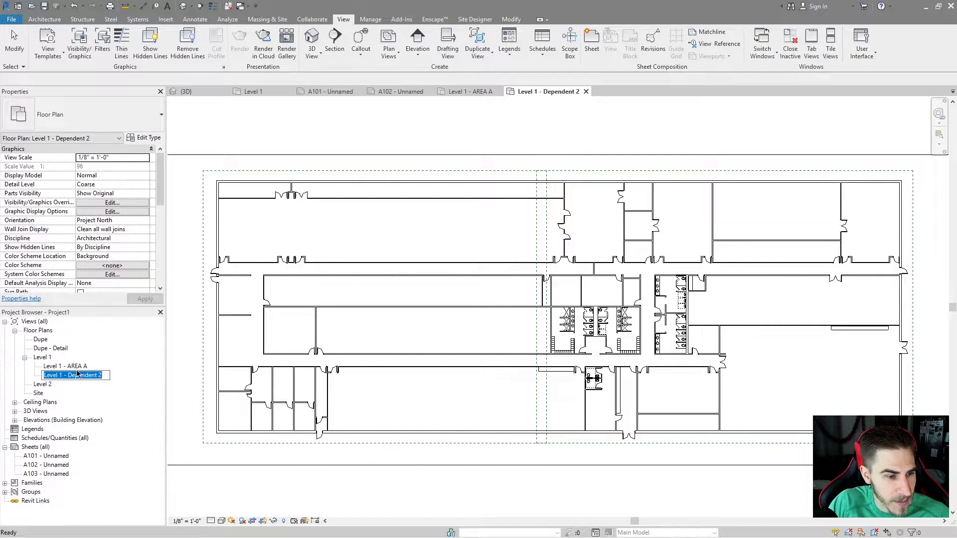
{"action": "left_click_drag", "start_coordinate": [67, 375], "coordinate": [127, 380]}
{"action": "type", "text": "AREA "}
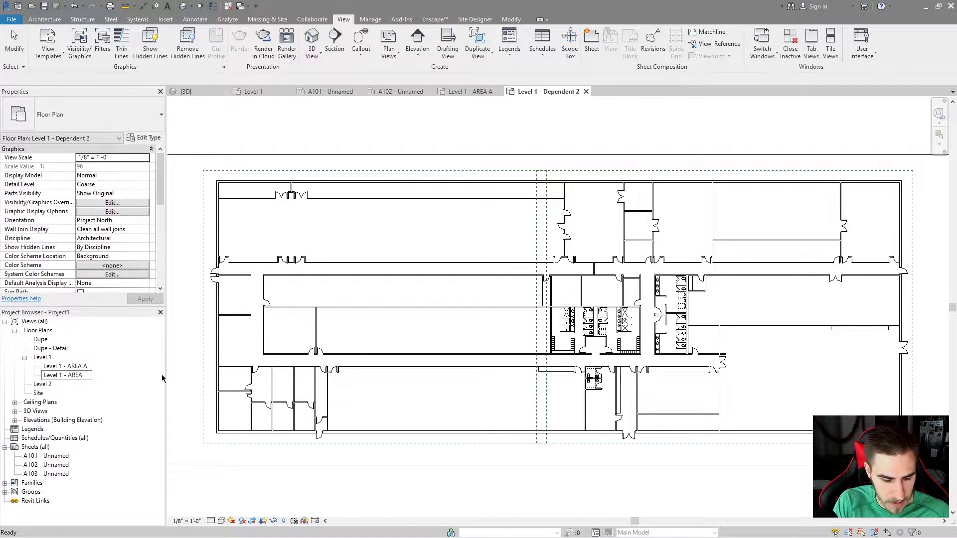
{"action": "type", "text": "B"}
{"action": "key", "text": "Return"}
{"action": "left_click", "coordinate": [574, 145]}
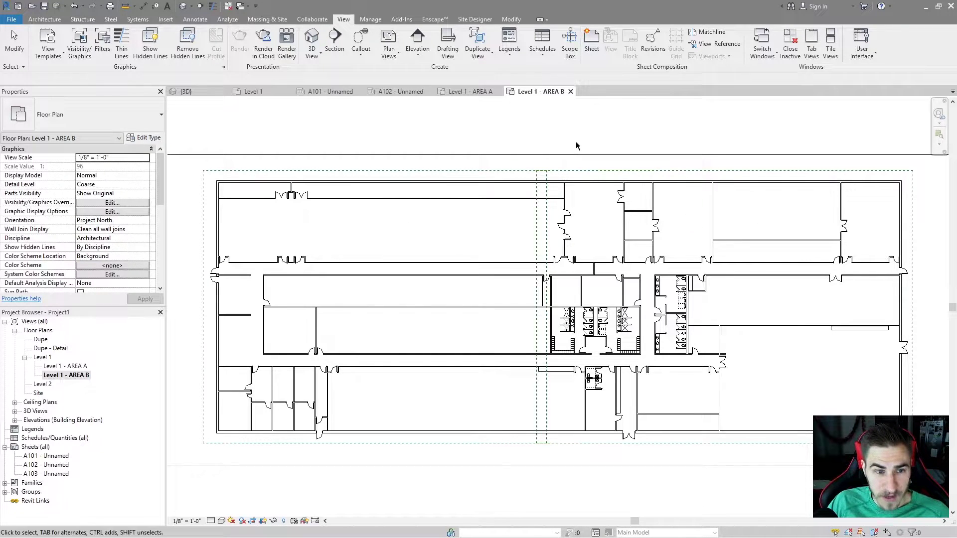
Open the Level 1 - AREA A view and assign it the AREA A scope box.
{"action": "double_click", "coordinate": [62, 367]}
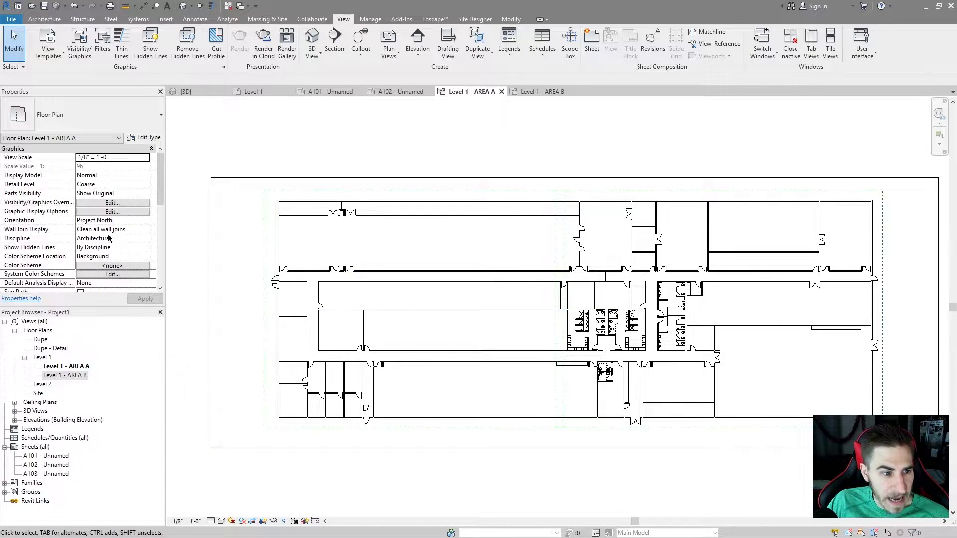
{"action": "scroll", "coordinate": [90, 197], "scroll_direction": "down", "scroll_amount": 4}
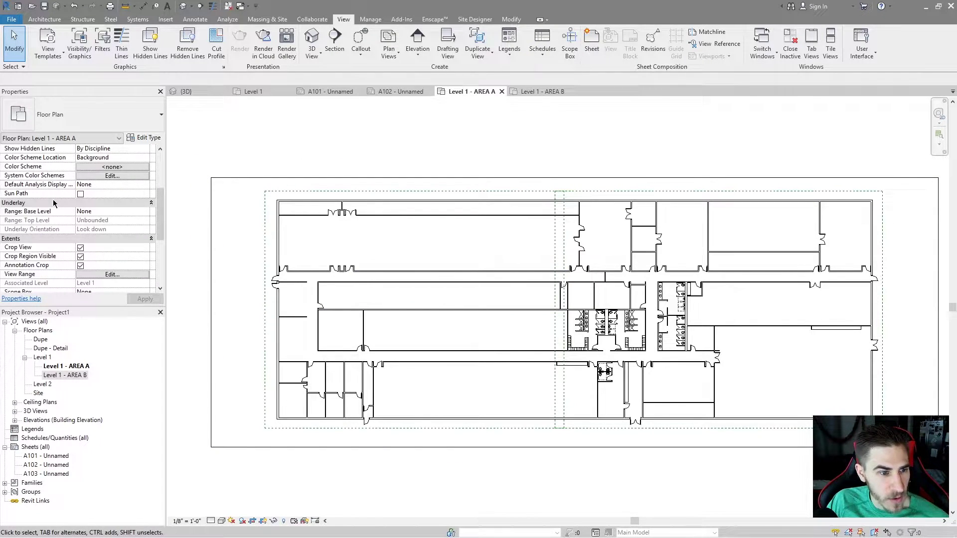
{"action": "scroll", "coordinate": [47, 217], "scroll_direction": "down", "scroll_amount": 1}
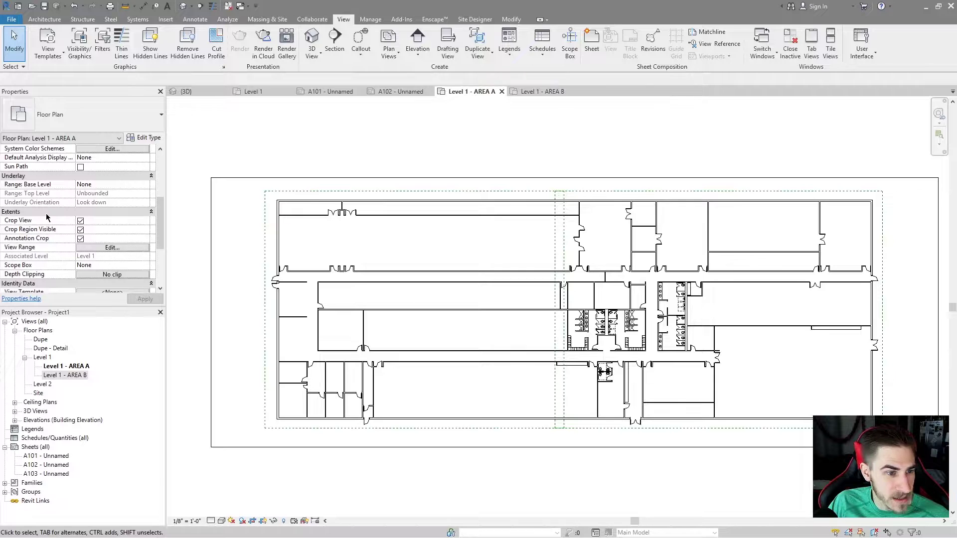
{"action": "scroll", "coordinate": [90, 162], "scroll_direction": "down", "scroll_amount": 1}
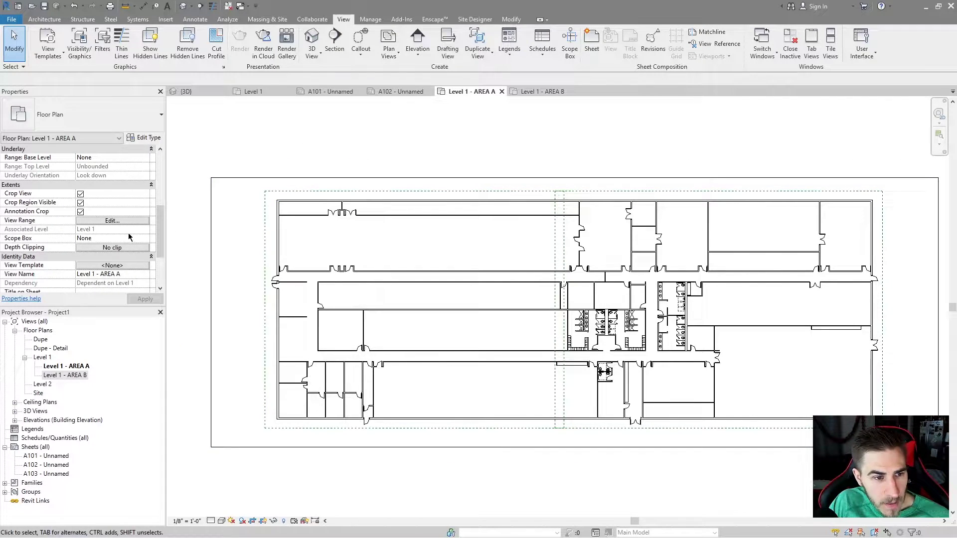
{"action": "left_click", "coordinate": [144, 238]}
{"action": "left_click", "coordinate": [146, 239]}
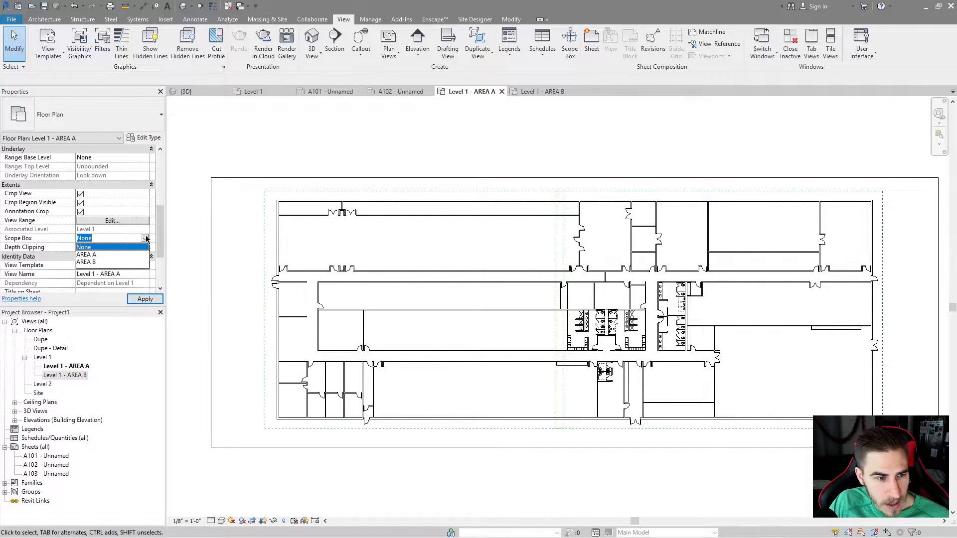
{"action": "left_click", "coordinate": [90, 255]}
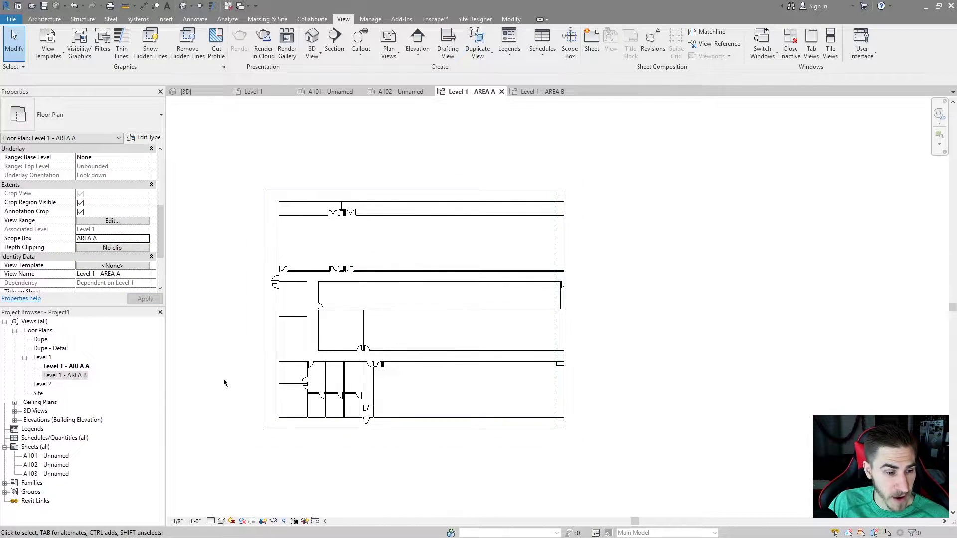
Open the Level 1 - AREA B view and assign it the AREA B scope box.
{"action": "double_click", "coordinate": [79, 375]}
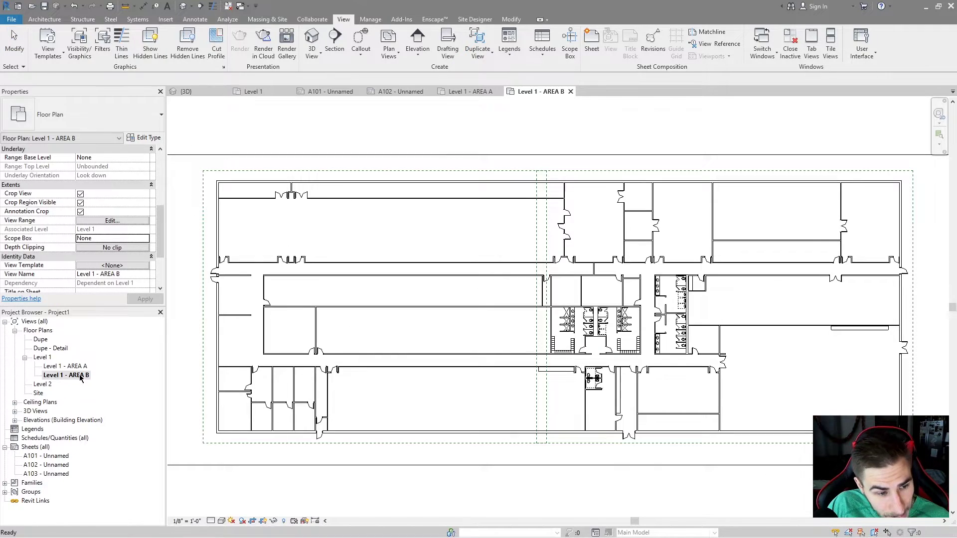
{"action": "left_click", "coordinate": [147, 242]}
{"action": "left_click", "coordinate": [102, 265]}
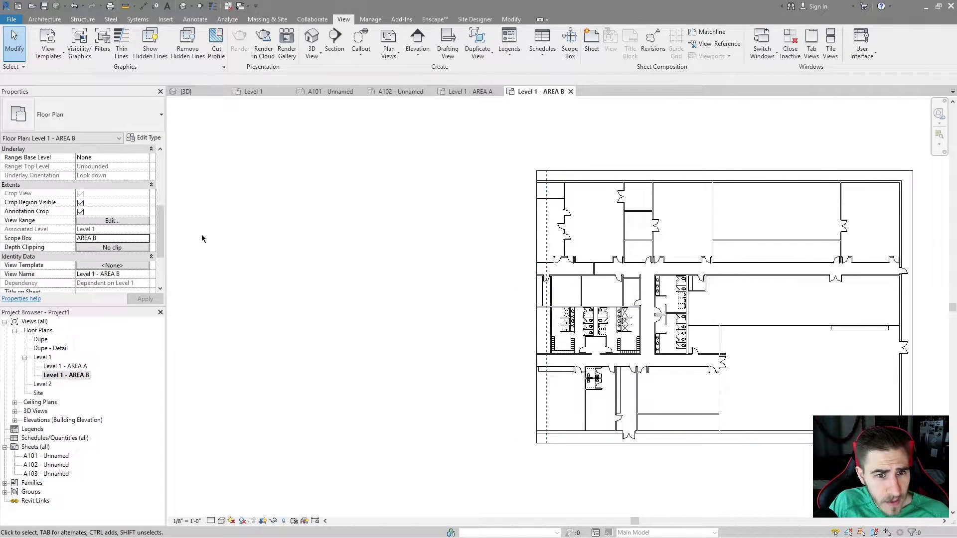
Open sheet A101 and place the Level 1 - AREA A view in its drawing area.
{"action": "double_click", "coordinate": [50, 456]}
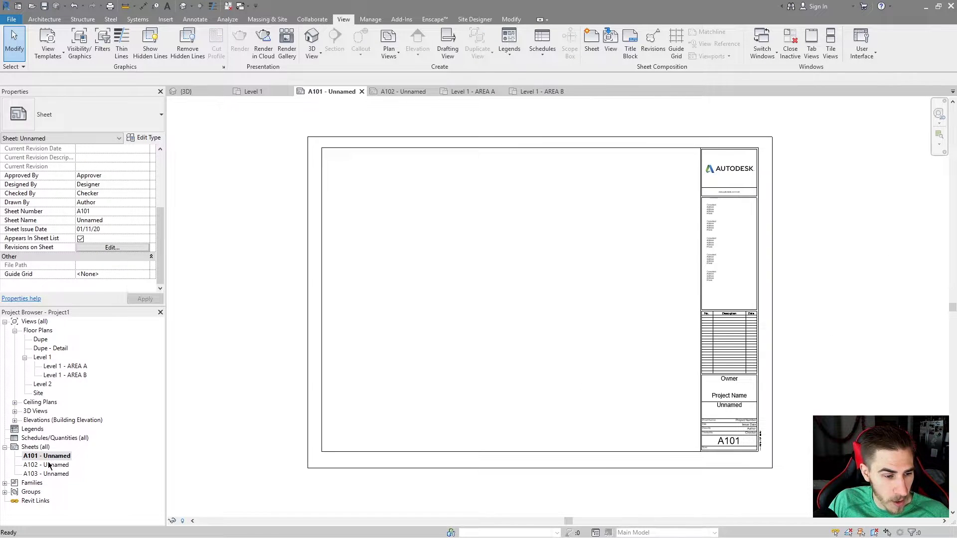
{"action": "double_click", "coordinate": [50, 465]}
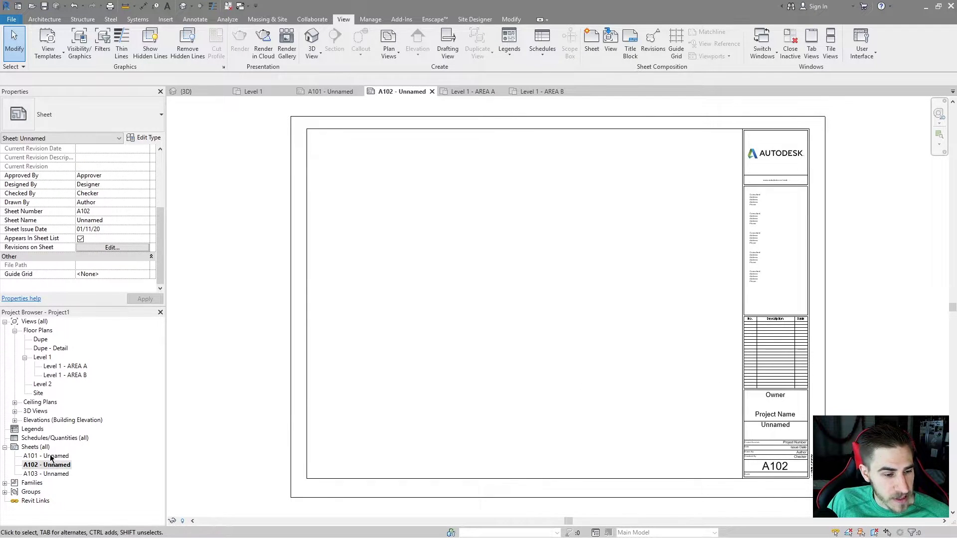
{"action": "double_click", "coordinate": [52, 456]}
{"action": "left_click_drag", "start_coordinate": [59, 368], "coordinate": [555, 349]}
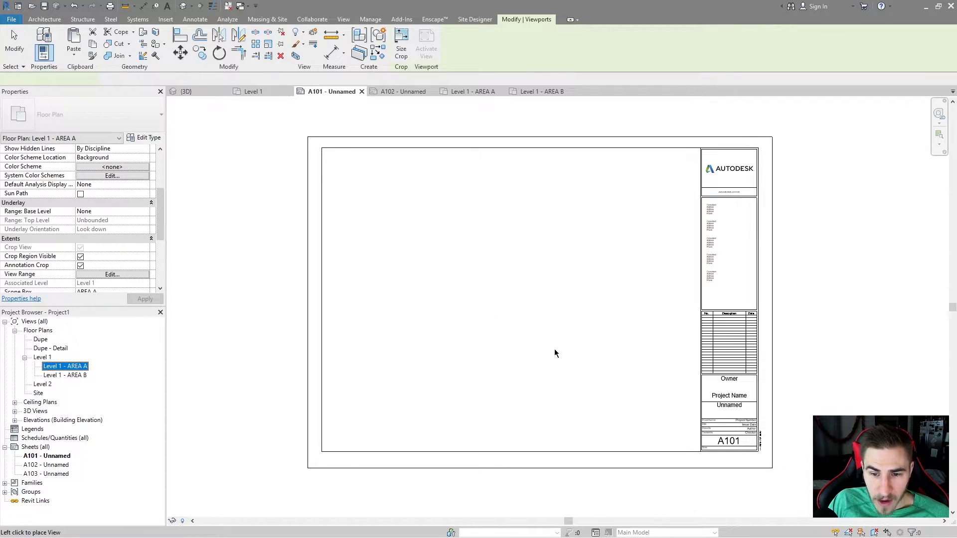
{"action": "left_click", "coordinate": [570, 348]}
Place the Level 1 - AREA B view on sheet A102 and expand both sheets in the project browser to list their views.
{"action": "double_click", "coordinate": [46, 466]}
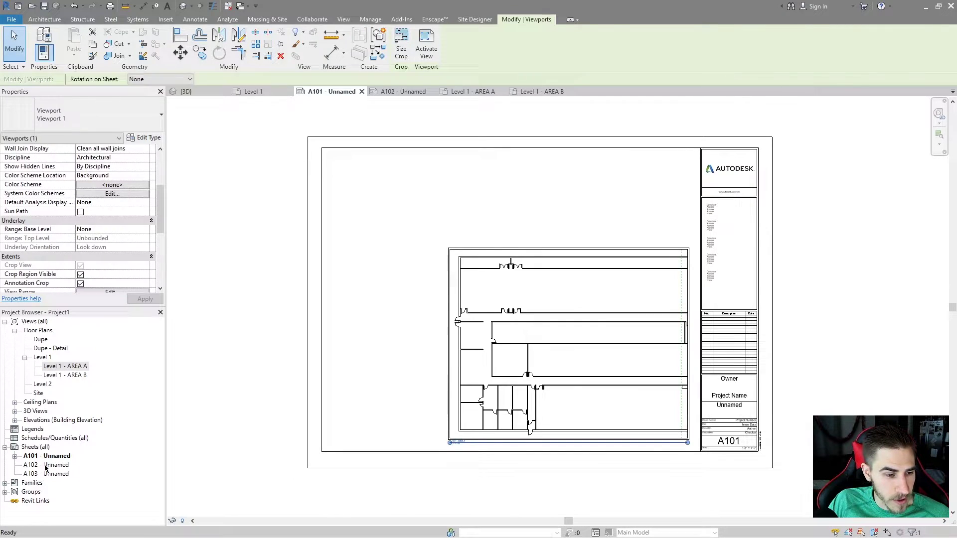
{"action": "left_click_drag", "start_coordinate": [64, 376], "coordinate": [562, 380]}
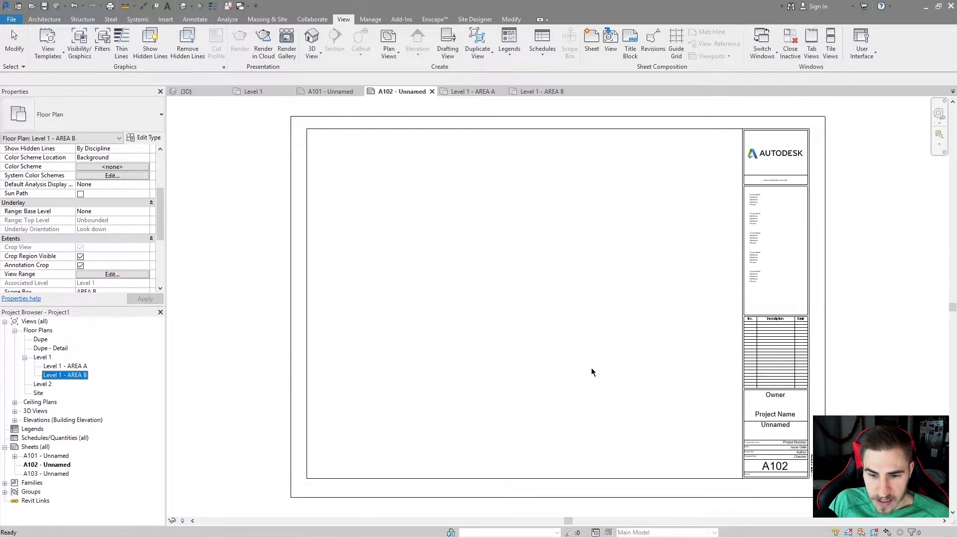
{"action": "left_click", "coordinate": [577, 355]}
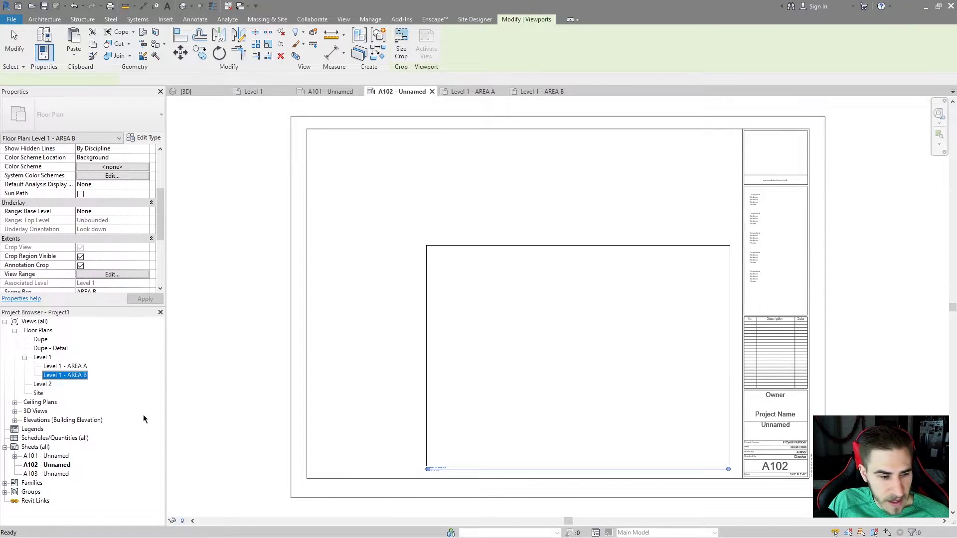
{"action": "left_click", "coordinate": [15, 456]}
{"action": "left_click", "coordinate": [15, 474]}
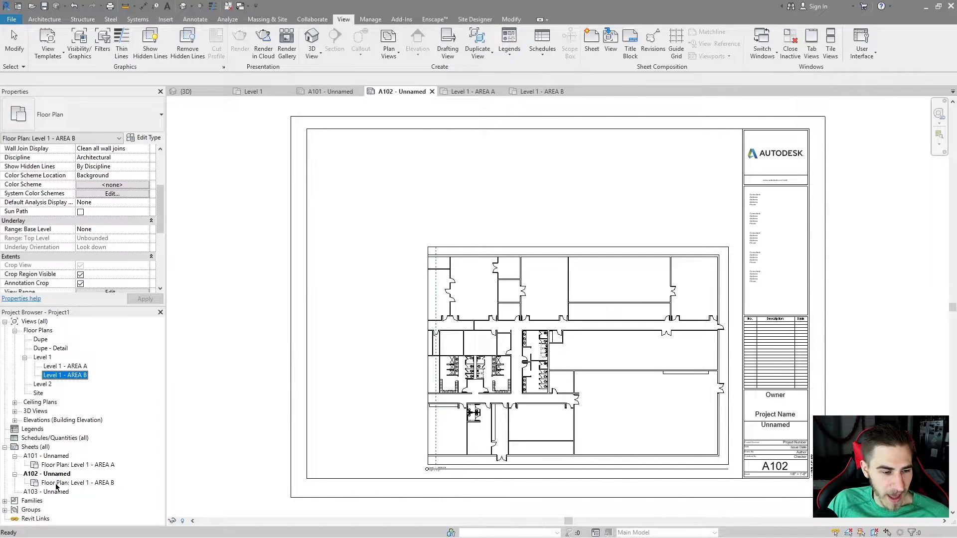
{"action": "left_click", "coordinate": [76, 367]}
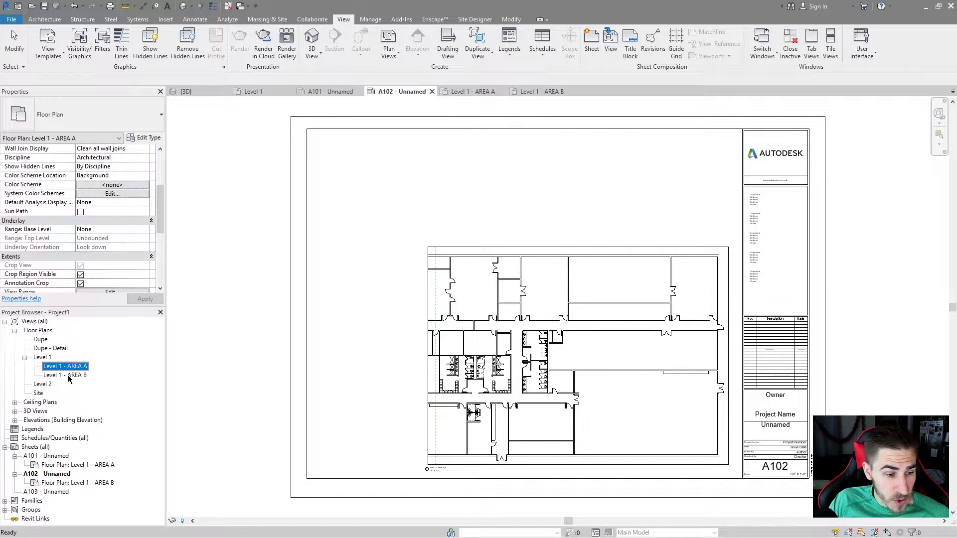
Return to the Level 1 floor plan and start a matchline sketch with its top constraint set to Unlimited.
{"action": "double_click", "coordinate": [42, 357]}
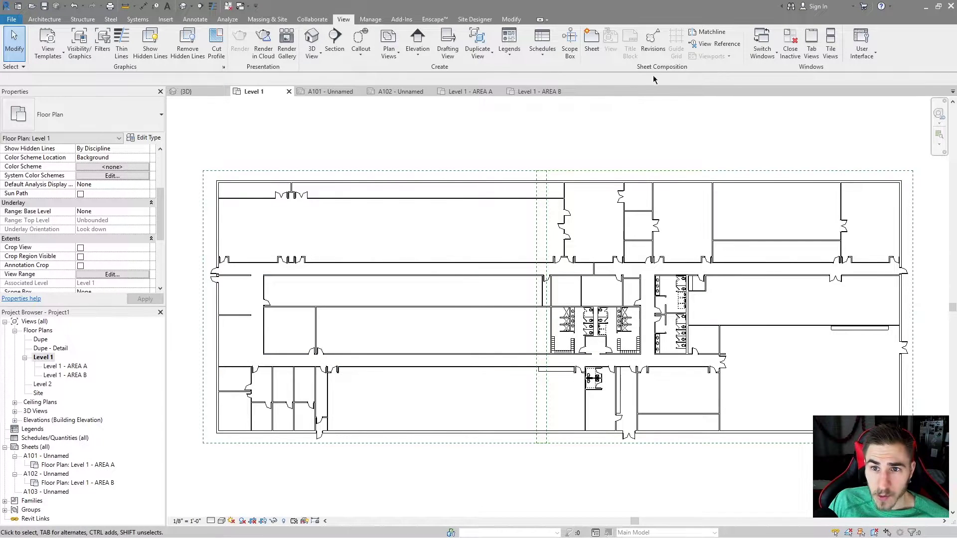
{"action": "left_click", "coordinate": [708, 32]}
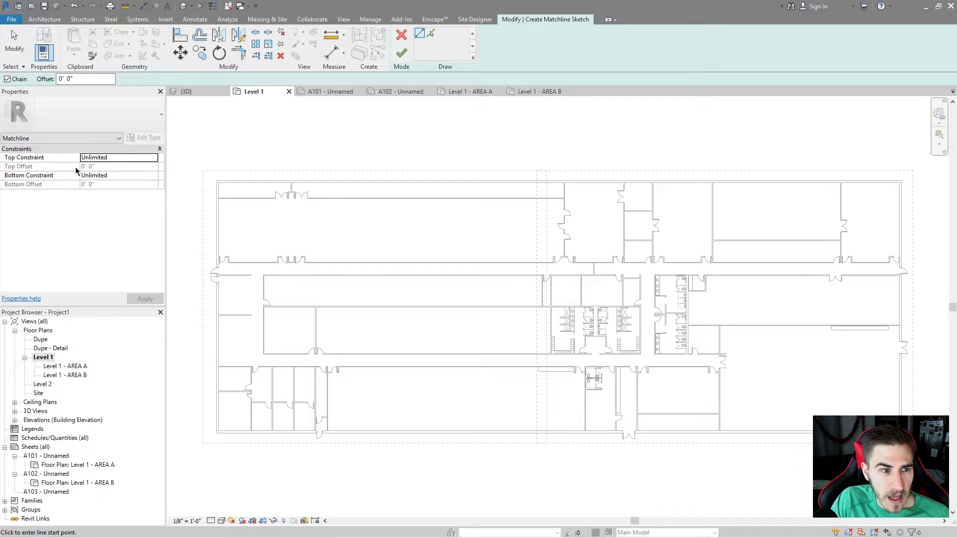
{"action": "left_click", "coordinate": [157, 162]}
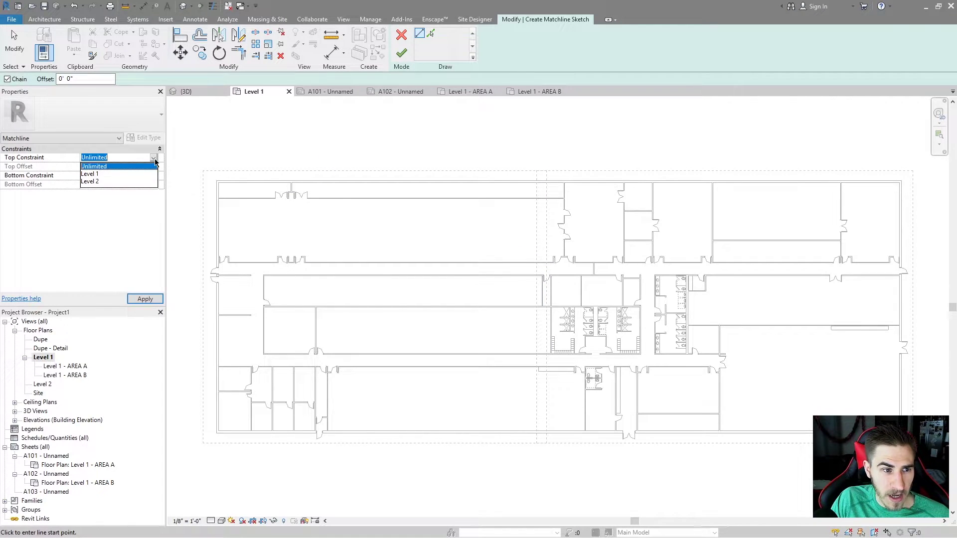
{"action": "left_click", "coordinate": [100, 166]}
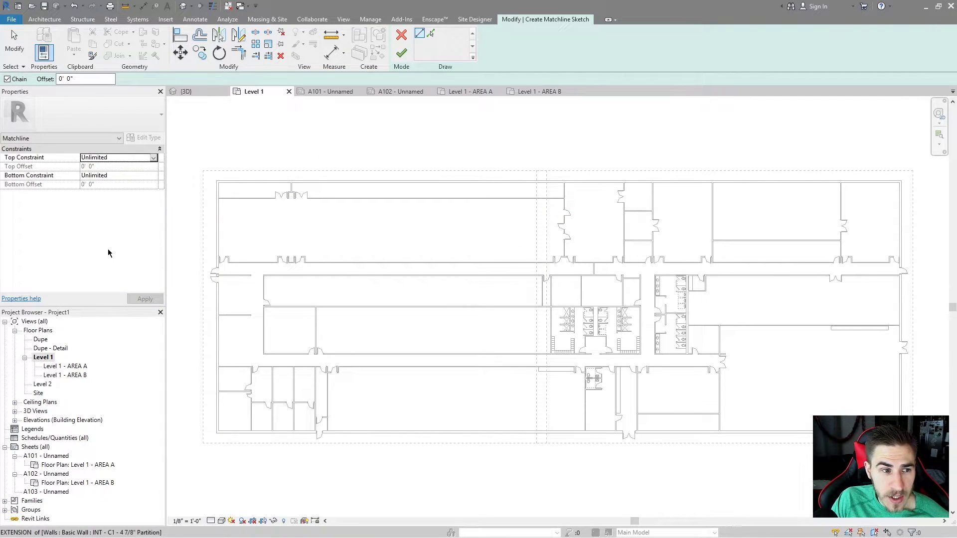
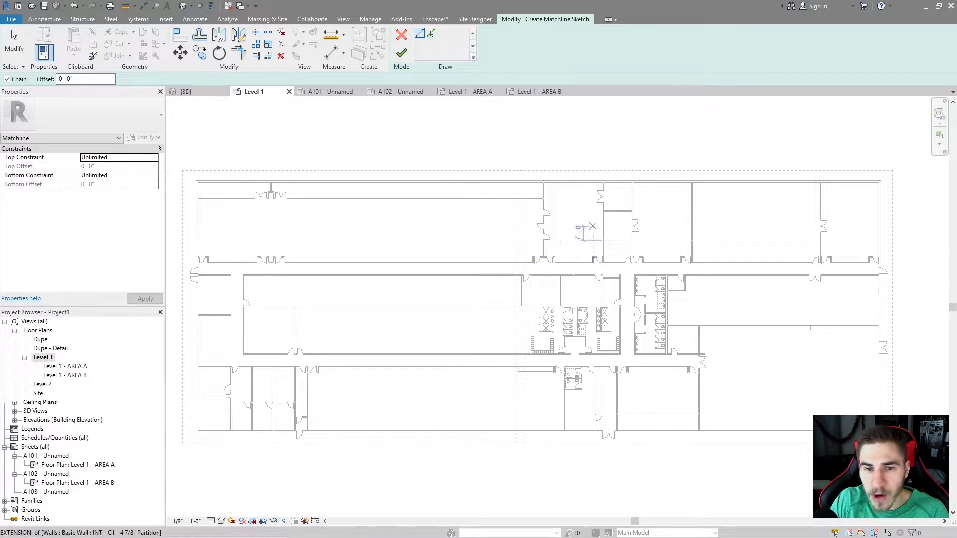
Sketch a vertical matchline through the scope box overlap, from the north scope box edge to just outside the south exterior wall.
{"action": "scroll", "coordinate": [553, 232], "scroll_direction": "up", "scroll_amount": 2}
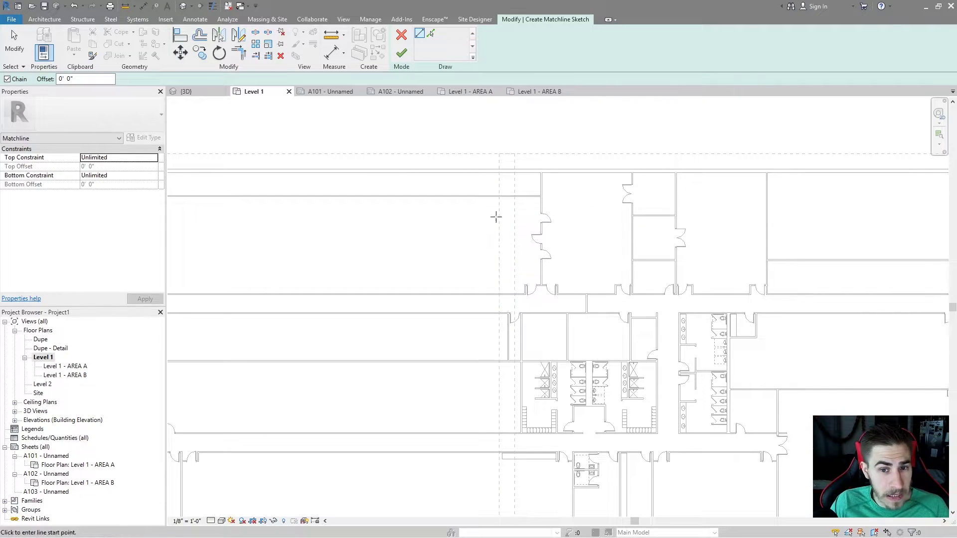
{"action": "scroll", "coordinate": [495, 141], "scroll_direction": "up", "scroll_amount": 2}
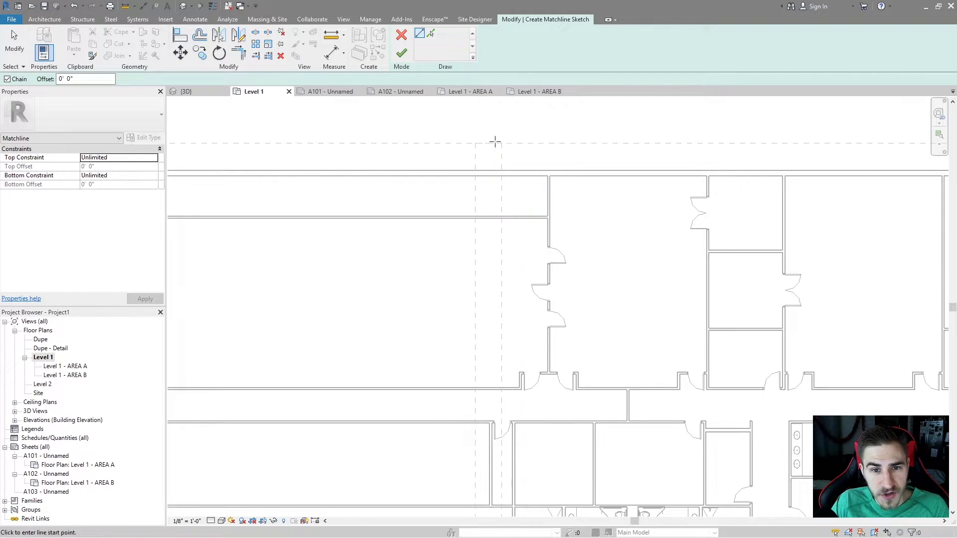
{"action": "left_click", "coordinate": [487, 144]}
{"action": "middle_click_drag", "start_coordinate": [474, 395], "coordinate": [536, 188]}
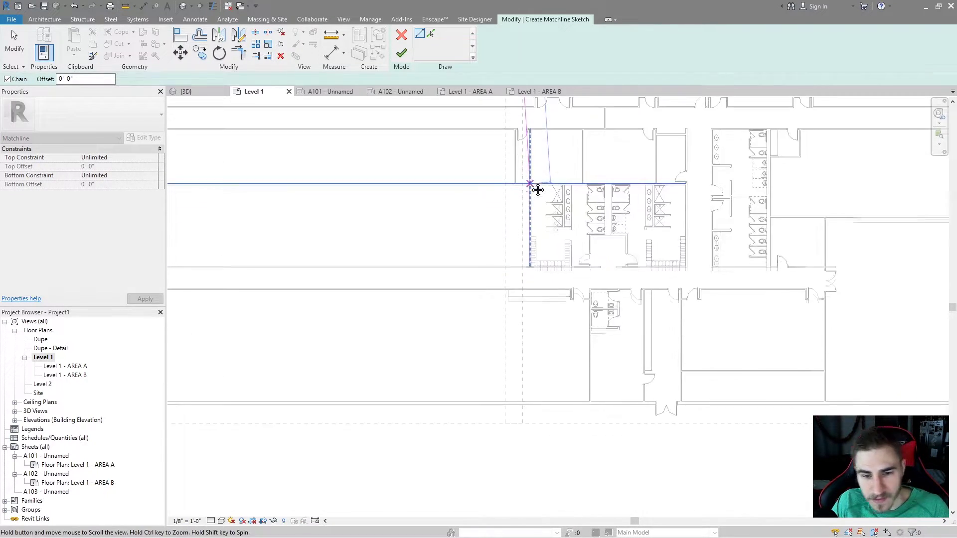
{"action": "left_click", "coordinate": [515, 414]}
{"action": "middle_click_drag", "start_coordinate": [535, 308], "coordinate": [523, 367]}
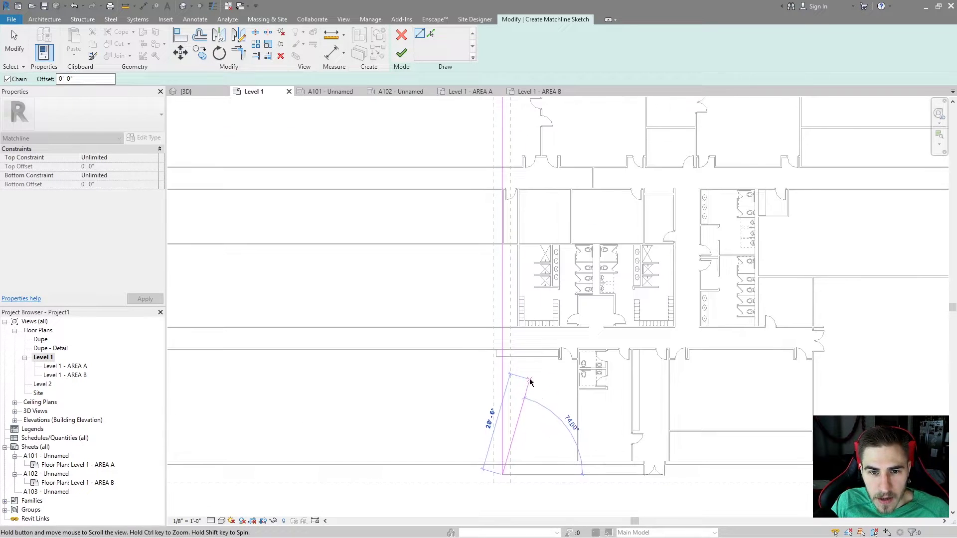
{"action": "key", "text": "Escape"}
{"action": "scroll", "coordinate": [497, 258], "scroll_direction": "up", "scroll_amount": 3}
{"action": "key", "text": "Escape"}
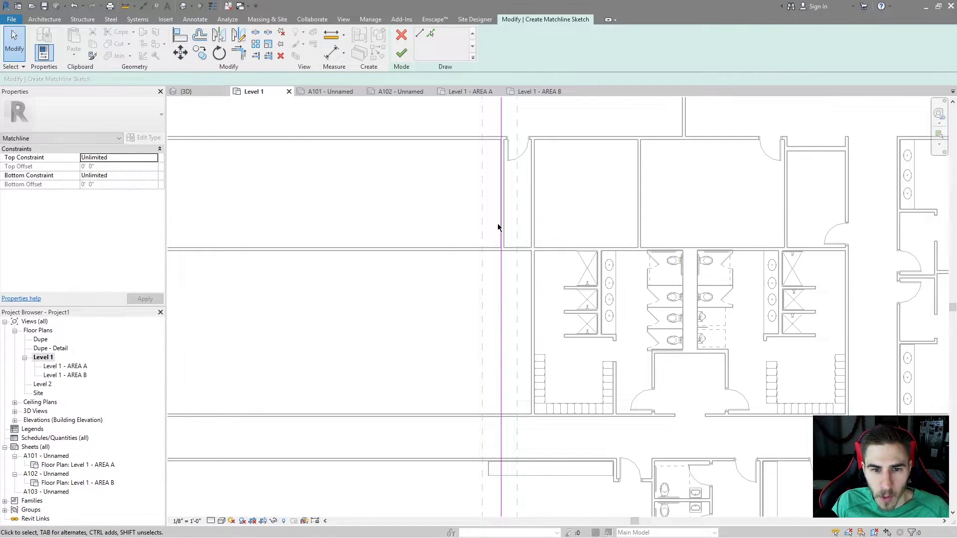
Nudge the matchline's sketch line slightly west within the scope box overlap and finish the matchline sketch.
{"action": "key", "text": "Left"}
{"action": "key", "text": "Left"}
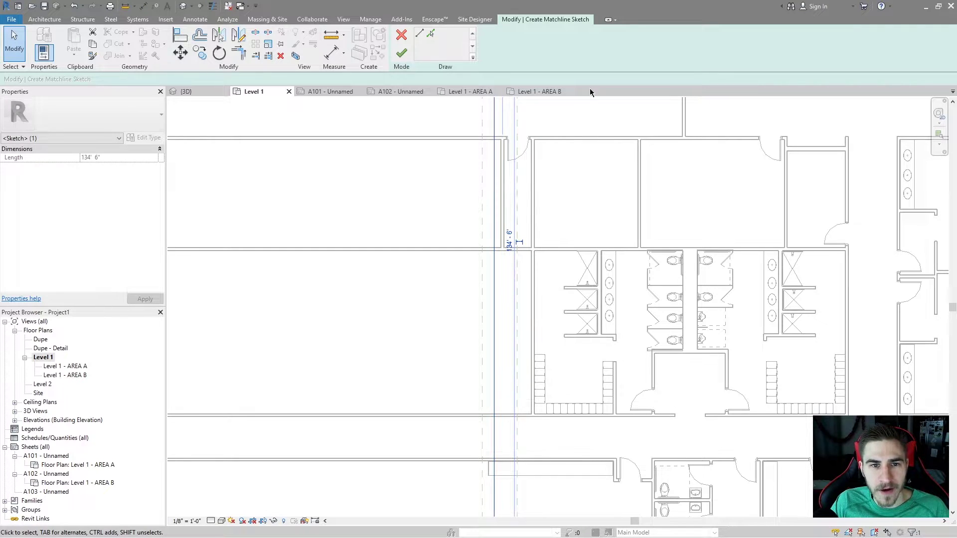
{"action": "scroll", "coordinate": [534, 235], "scroll_direction": "down", "scroll_amount": 2}
{"action": "left_click", "coordinate": [402, 53]}
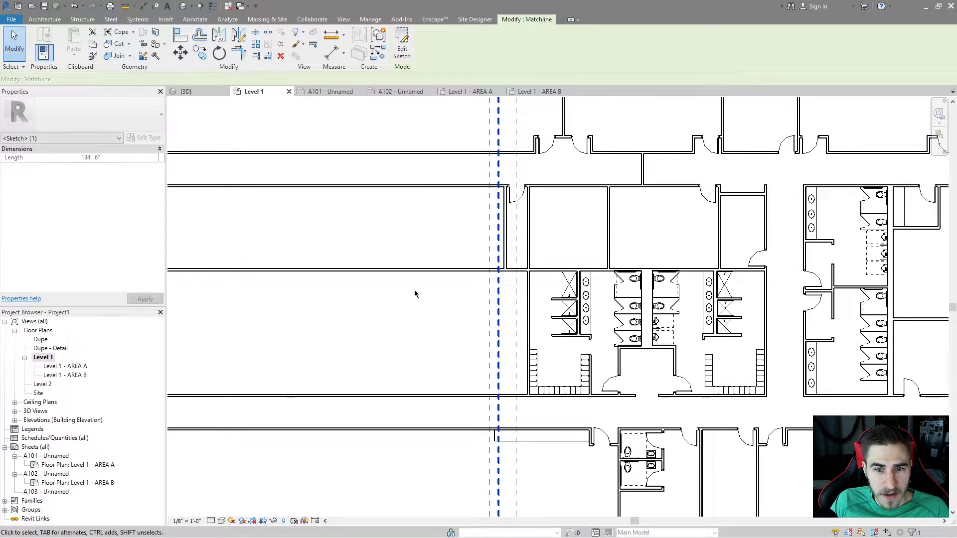
{"action": "scroll", "coordinate": [415, 289], "scroll_direction": "down", "scroll_amount": 4}
{"action": "left_click", "coordinate": [526, 122]}
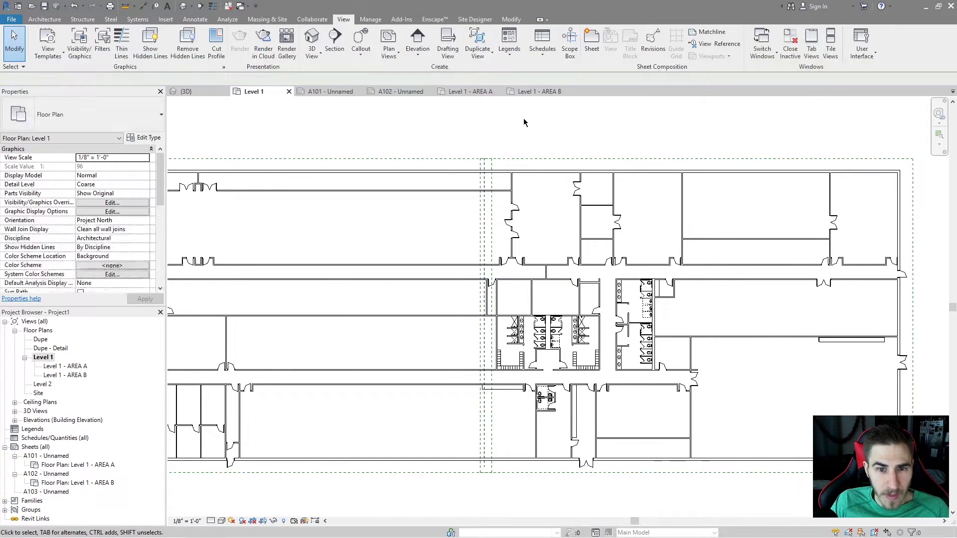
Reopen the finished matchline's sketch for editing and cancel the sketch edit.
{"action": "scroll", "coordinate": [473, 194], "scroll_direction": "up", "scroll_amount": 5}
{"action": "scroll", "coordinate": [489, 195], "scroll_direction": "up", "scroll_amount": 2}
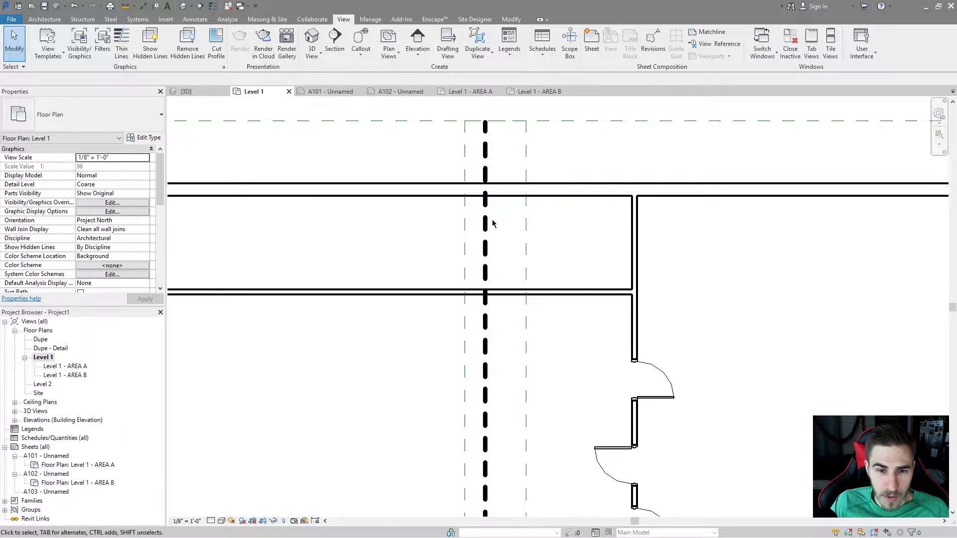
{"action": "left_click", "coordinate": [482, 217]}
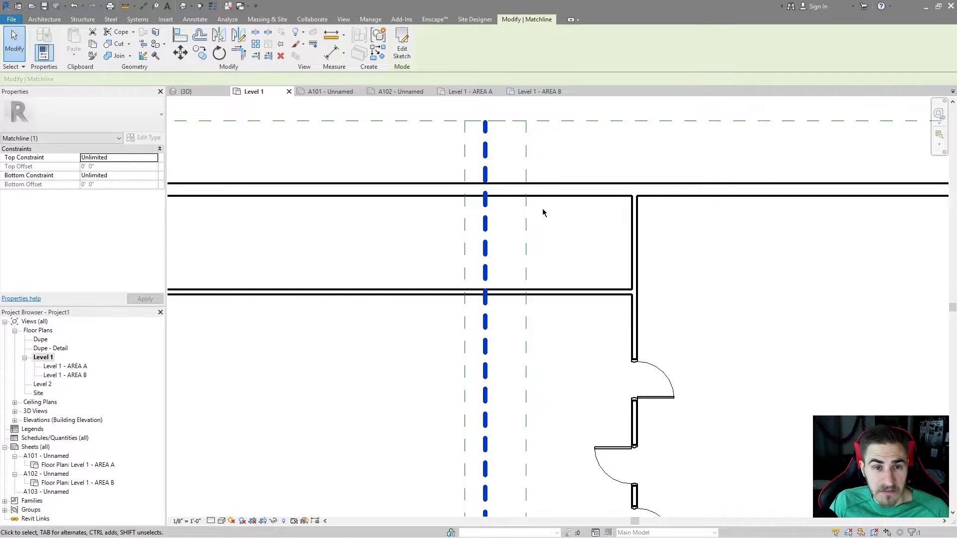
{"action": "left_click", "coordinate": [402, 45]}
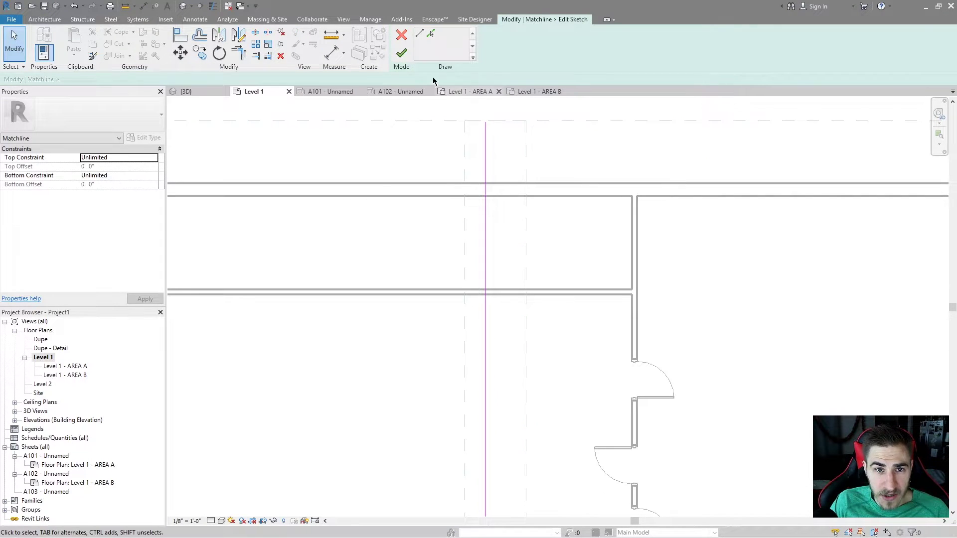
{"action": "left_click", "coordinate": [402, 35]}
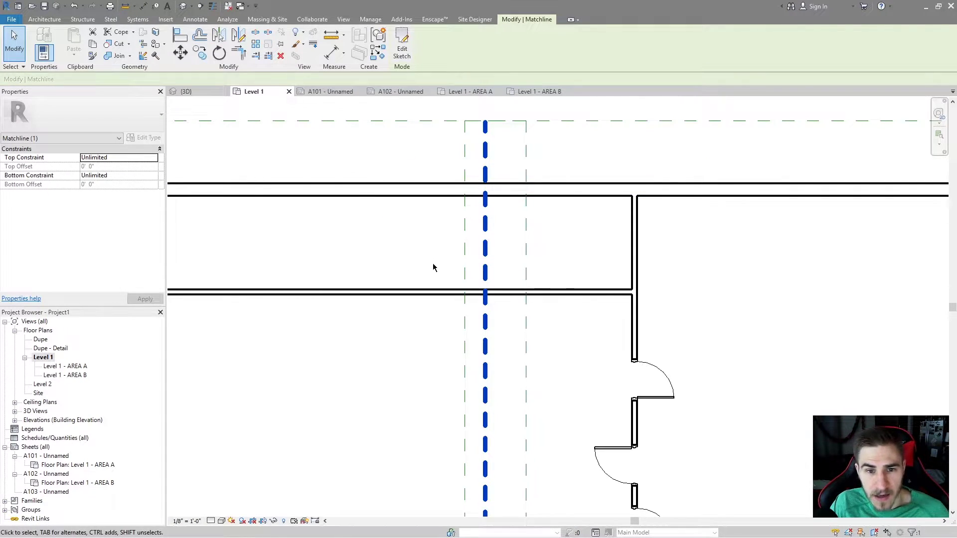
Examine the matchline's run through the scope box overlap on Level 1 and clear the selection.
{"action": "scroll", "coordinate": [455, 250], "scroll_direction": "down", "scroll_amount": 2}
{"action": "scroll", "coordinate": [579, 188], "scroll_direction": "down", "scroll_amount": 2}
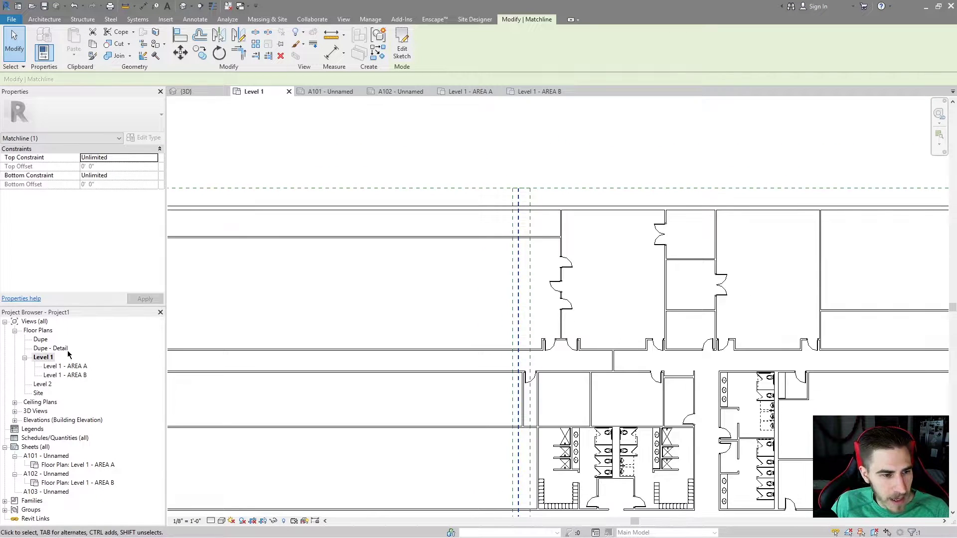
{"action": "middle_click_drag", "start_coordinate": [544, 334], "coordinate": [553, 283]}
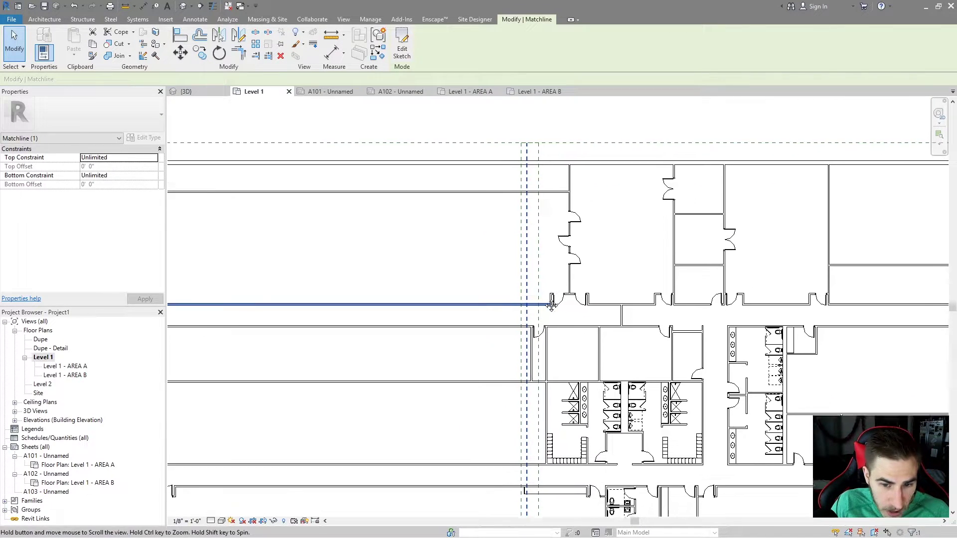
{"action": "middle_click_drag", "start_coordinate": [575, 367], "coordinate": [567, 331]}
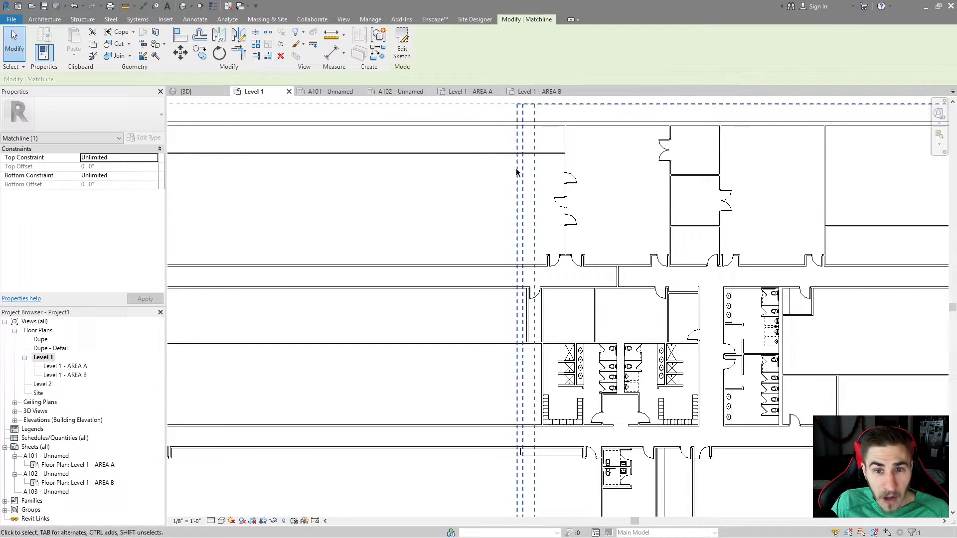
{"action": "middle_click_drag", "start_coordinate": [530, 143], "coordinate": [508, 146]}
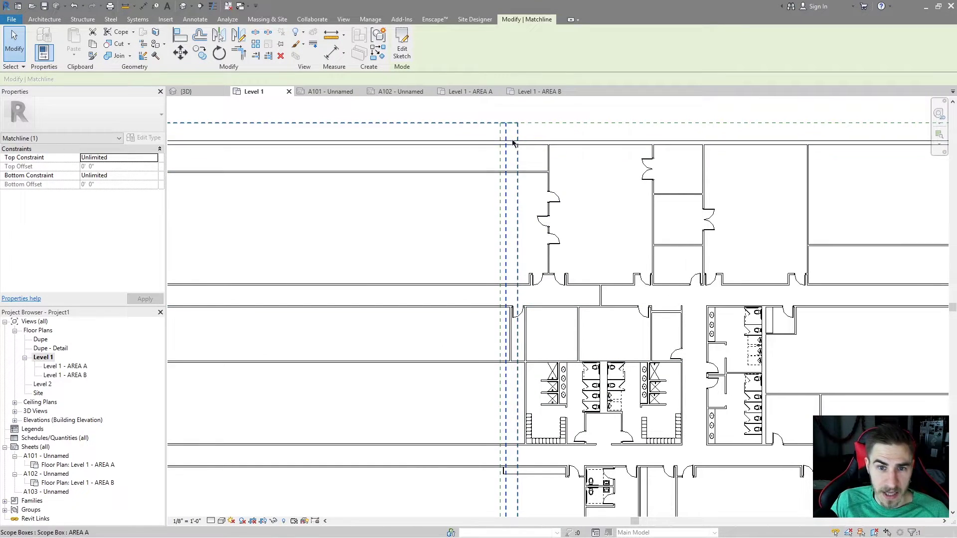
{"action": "left_click", "coordinate": [420, 250]}
{"action": "middle_click_drag", "start_coordinate": [420, 251], "coordinate": [437, 240]}
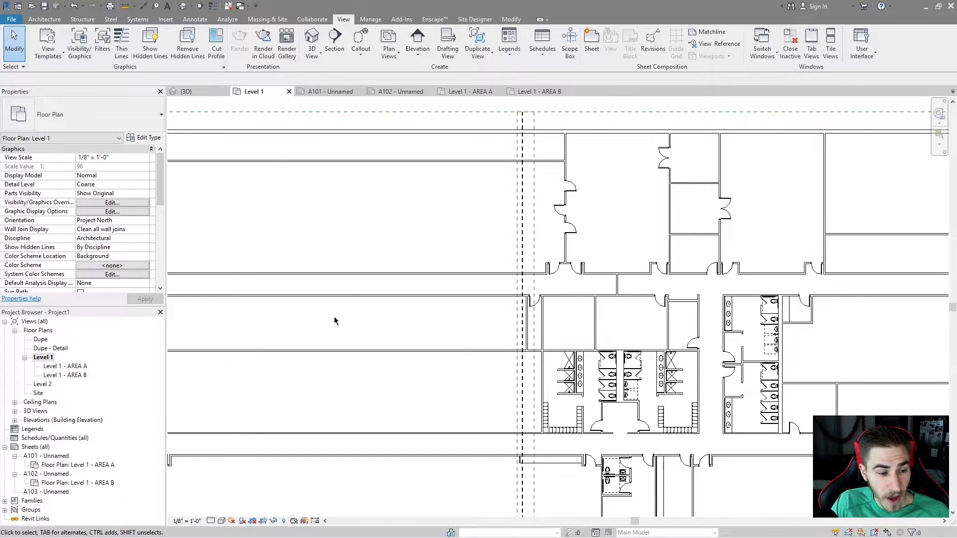
Open sheet A101 and inspect how the matchline displays along the east edge of the AREA A viewport.
{"action": "double_click", "coordinate": [54, 456]}
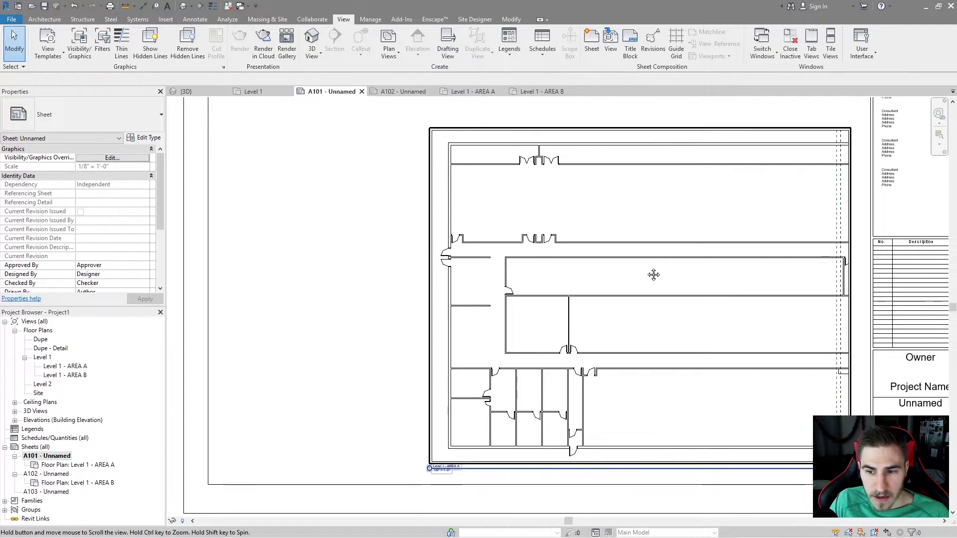
{"action": "middle_click_drag", "start_coordinate": [700, 352], "coordinate": [693, 352]}
{"action": "scroll", "coordinate": [798, 397], "scroll_direction": "up", "scroll_amount": 4}
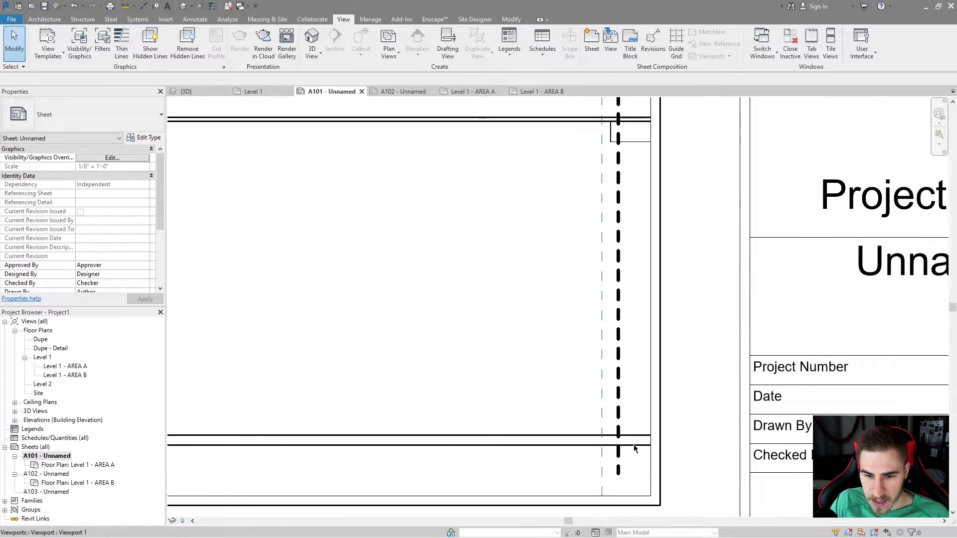
{"action": "scroll", "coordinate": [618, 307], "scroll_direction": "down", "scroll_amount": 4}
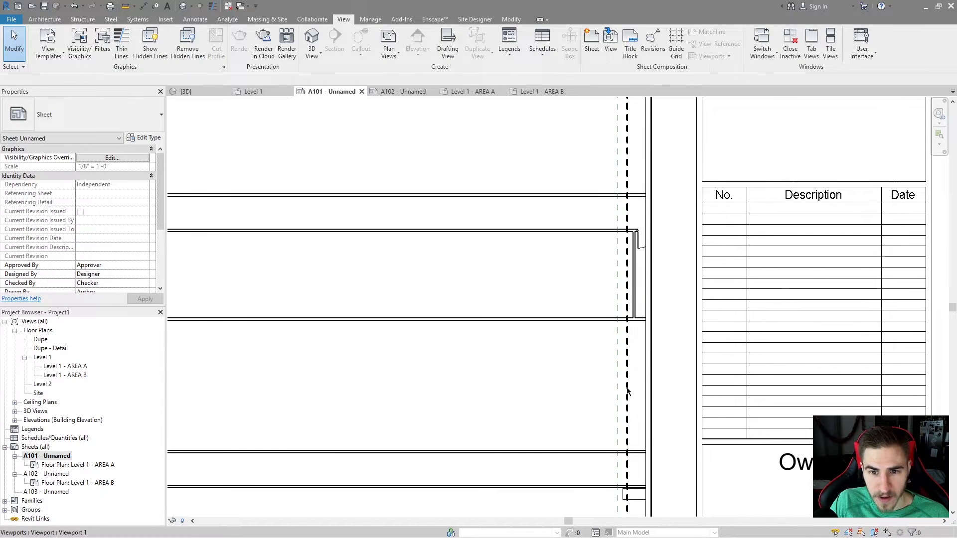
{"action": "scroll", "coordinate": [618, 309], "scroll_direction": "up", "scroll_amount": 1}
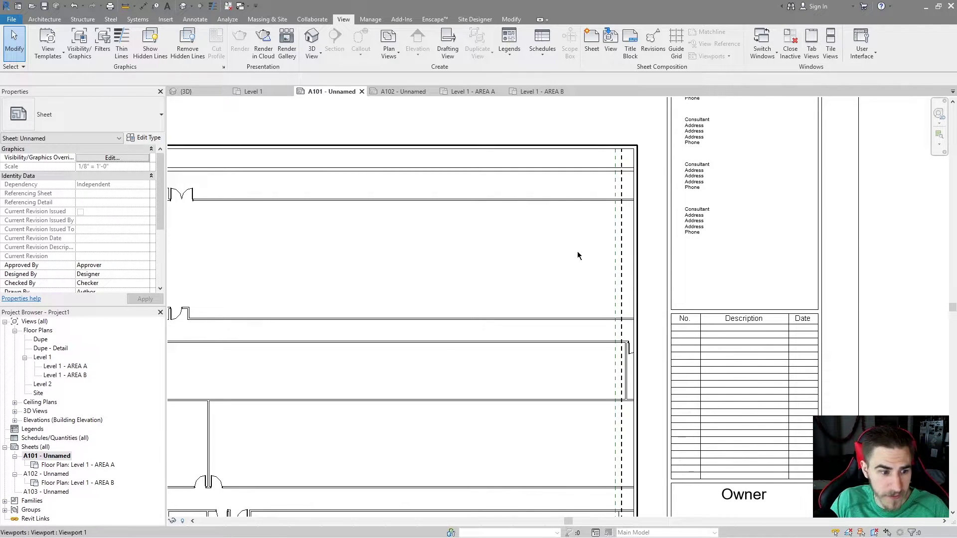
Open sheet A102 and inspect how the matchline displays along the west edge of the AREA B viewport.
{"action": "double_click", "coordinate": [47, 474]}
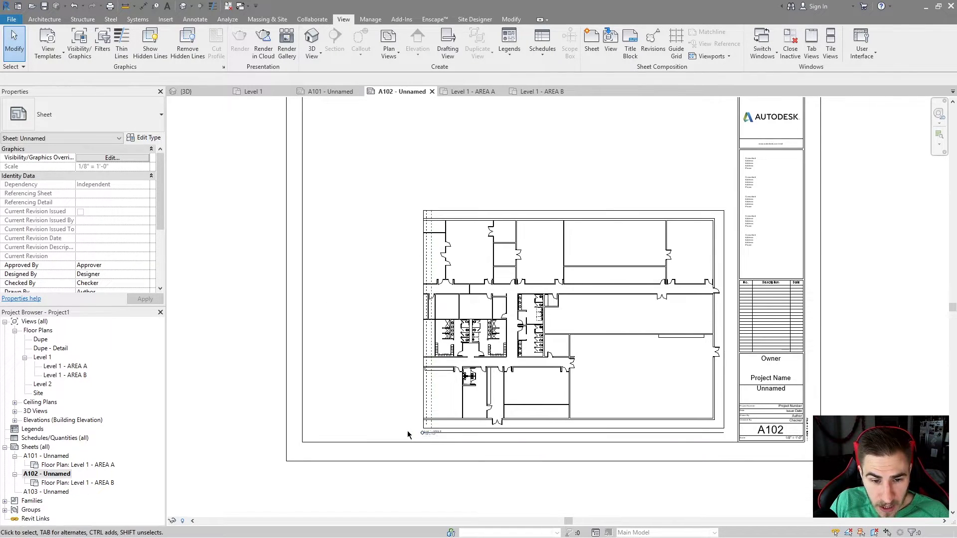
{"action": "scroll", "coordinate": [408, 435], "scroll_direction": "up", "scroll_amount": 6}
{"action": "scroll", "coordinate": [419, 172], "scroll_direction": "down", "scroll_amount": 1}
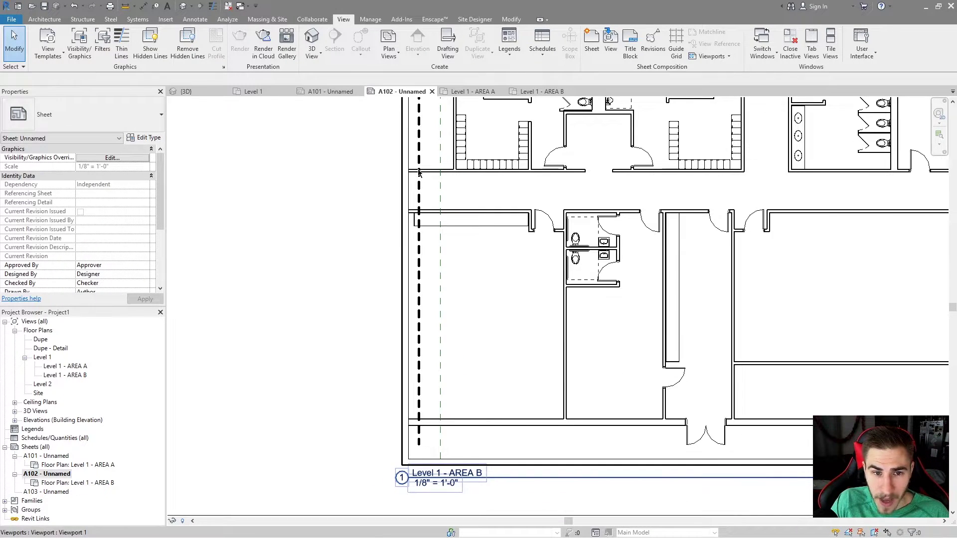
{"action": "scroll", "coordinate": [419, 172], "scroll_direction": "down", "scroll_amount": 2}
{"action": "scroll", "coordinate": [410, 261], "scroll_direction": "up", "scroll_amount": 2}
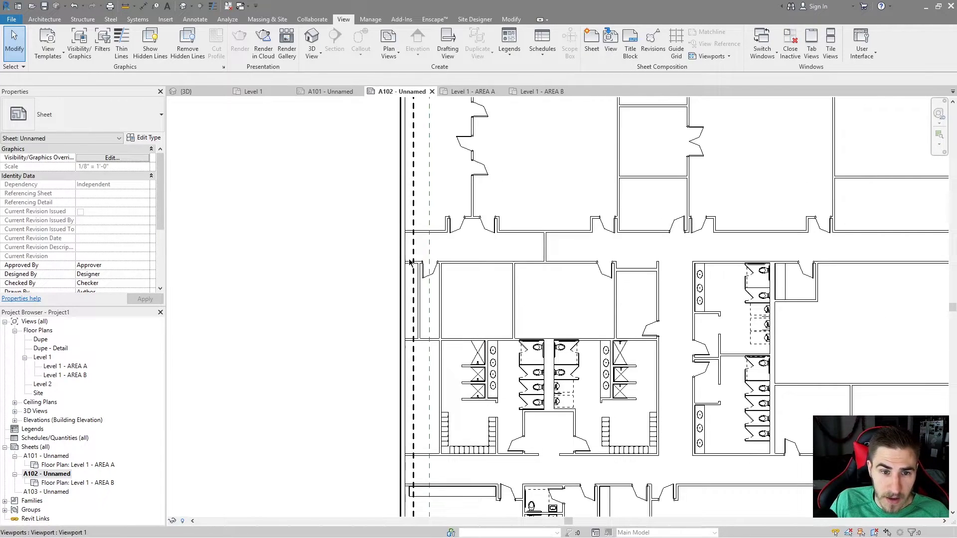
{"action": "middle_click_drag", "start_coordinate": [410, 262], "coordinate": [408, 334]}
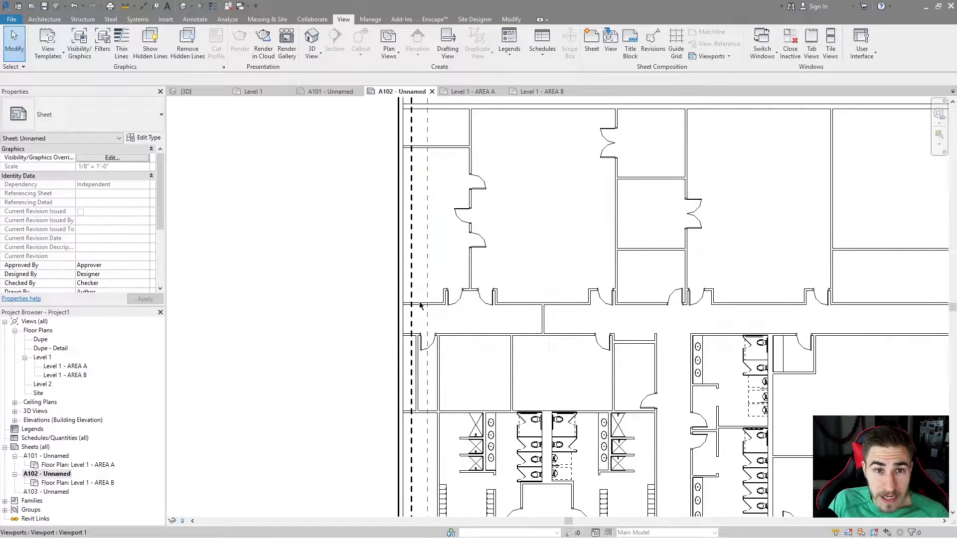
Open the default 3D view and orbit the building to examine the scope boxes from the front.
{"action": "left_click", "coordinate": [183, 6]}
{"action": "middle_click_drag", "start_coordinate": [567, 397], "coordinate": [513, 248], "text": "shift"}
{"action": "scroll", "coordinate": [455, 303], "scroll_direction": "up", "scroll_amount": 5}
{"action": "scroll", "coordinate": [455, 303], "scroll_direction": "down", "scroll_amount": 5}
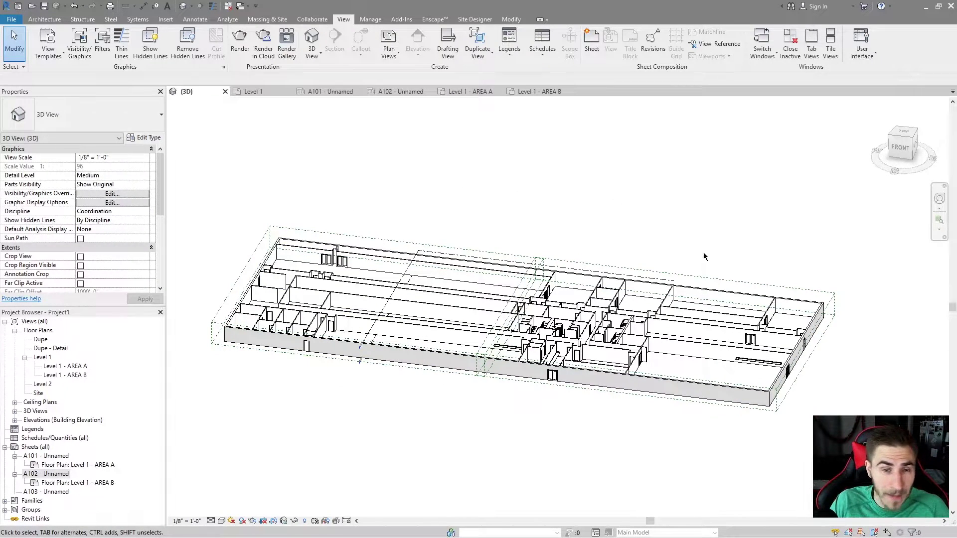
Open the Level 2 floor plan, check the matchline's extent and its top and bottom constraints there, and close that view.
{"action": "double_click", "coordinate": [43, 385]}
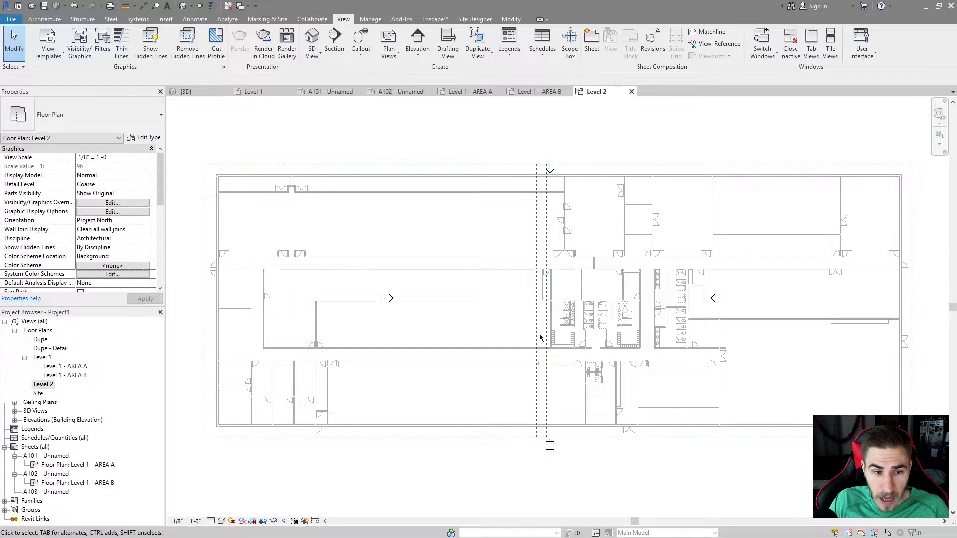
{"action": "scroll", "coordinate": [548, 441], "scroll_direction": "up", "scroll_amount": 6}
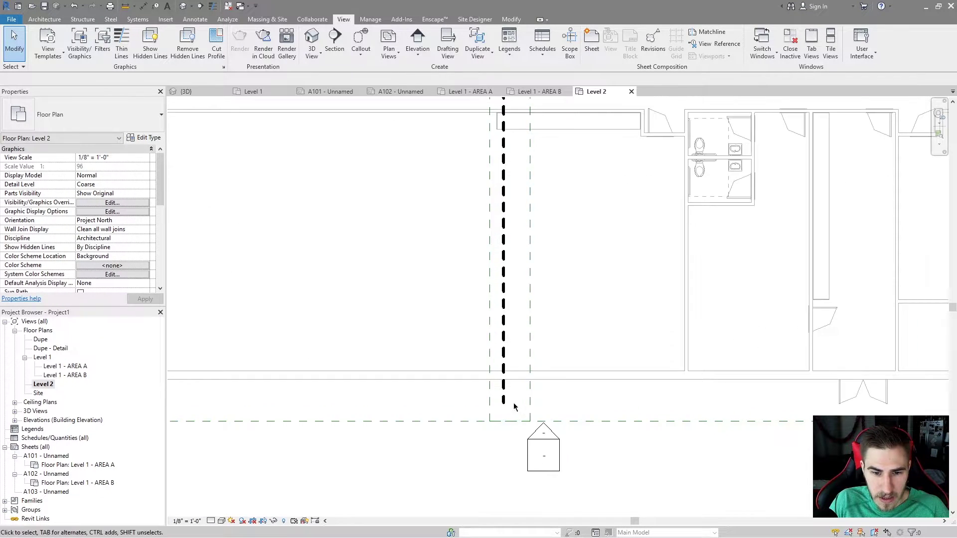
{"action": "scroll", "coordinate": [615, 377], "scroll_direction": "down", "scroll_amount": 5}
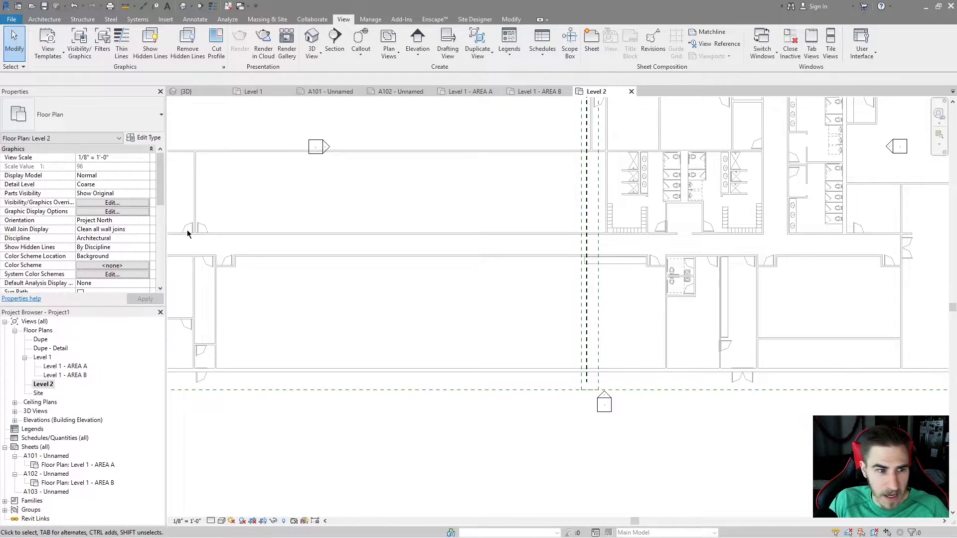
{"action": "scroll", "coordinate": [606, 344], "scroll_direction": "up", "scroll_amount": 5}
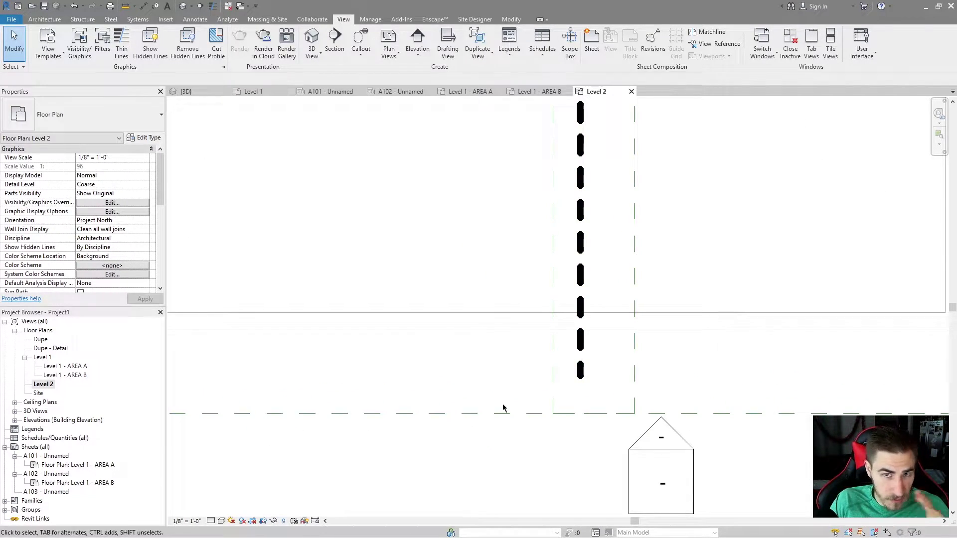
{"action": "left_click", "coordinate": [581, 307]}
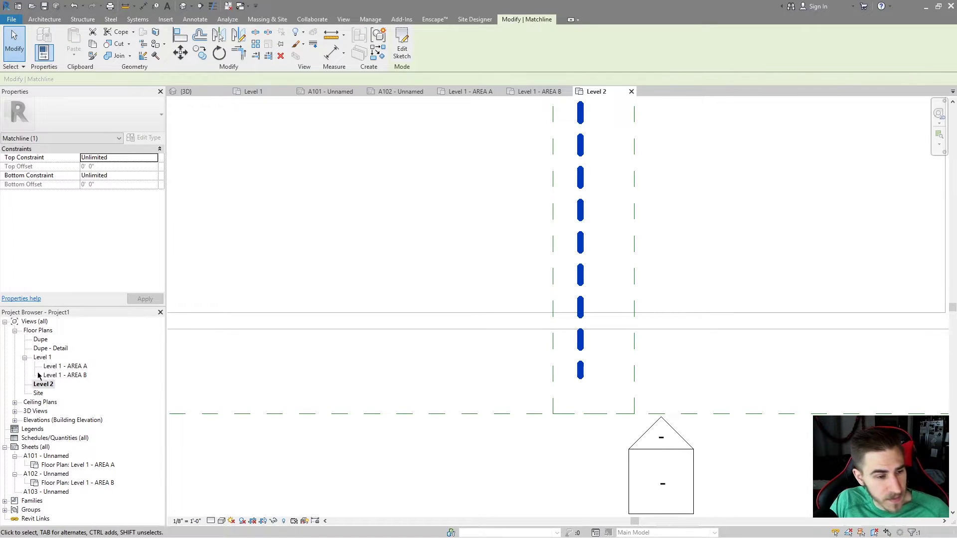
{"action": "scroll", "coordinate": [449, 399], "scroll_direction": "down", "scroll_amount": 4}
{"action": "left_click", "coordinate": [430, 328]}
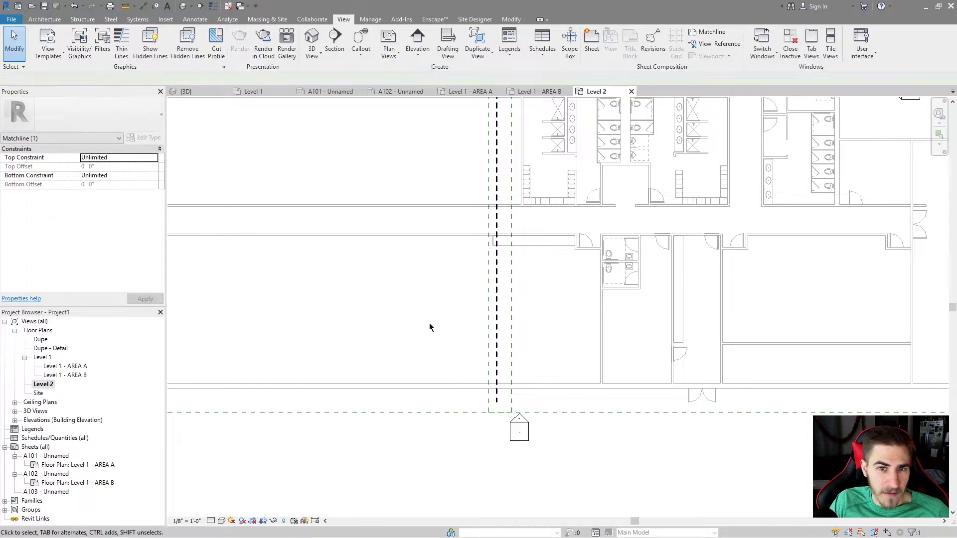
{"action": "left_click", "coordinate": [632, 91]}
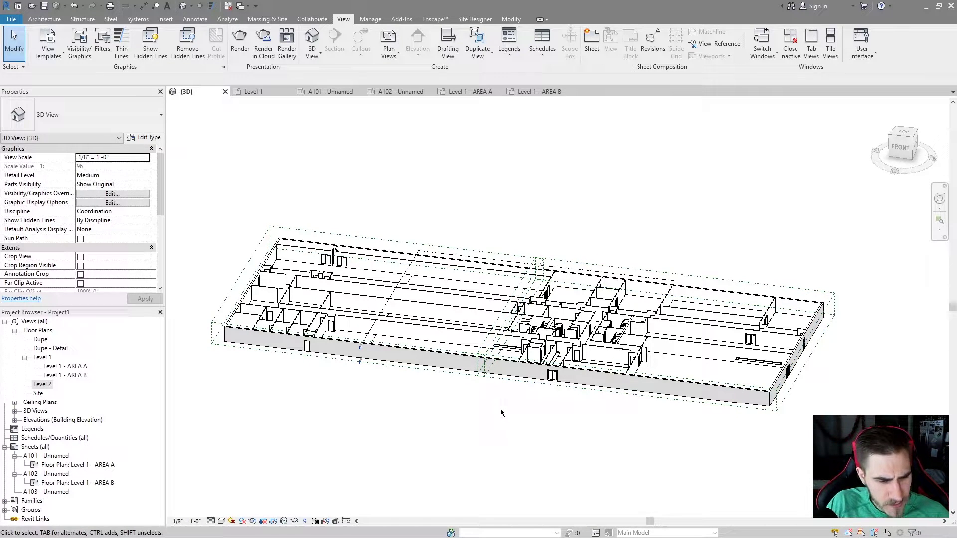
{"action": "middle_click_drag", "start_coordinate": [420, 446], "coordinate": [428, 449]}
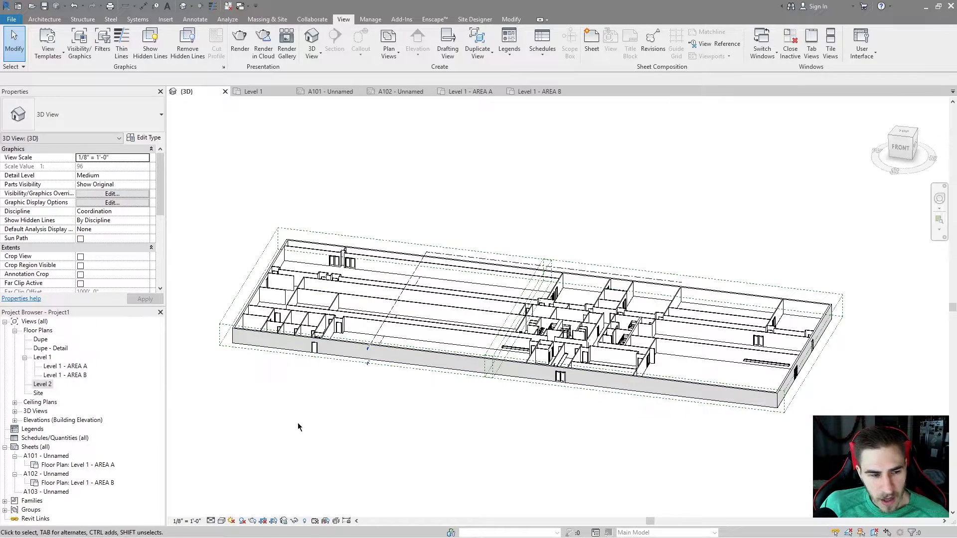
Reopen sheet A101 and activate the Level 1 - AREA A viewport for editing on the sheet.
{"action": "double_click", "coordinate": [40, 458]}
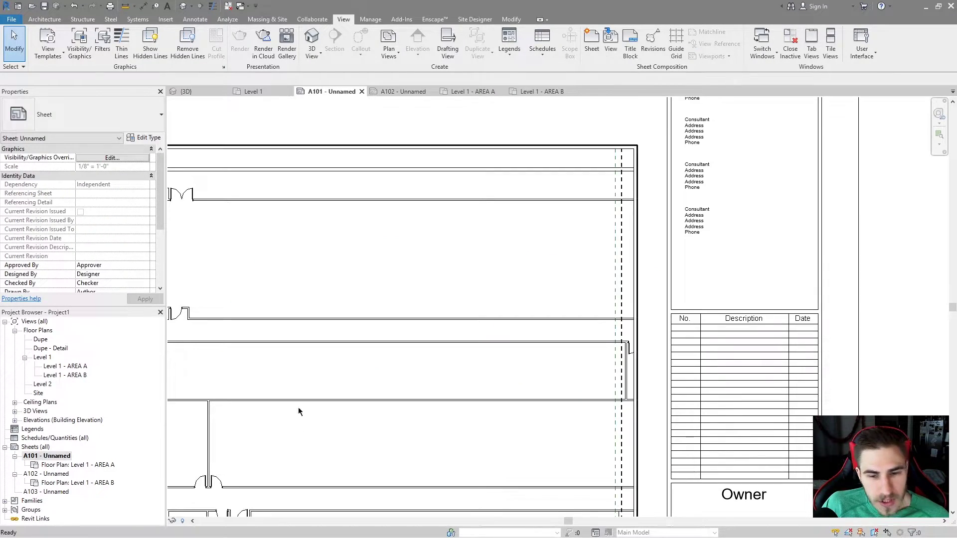
{"action": "scroll", "coordinate": [630, 278], "scroll_direction": "up", "scroll_amount": 3}
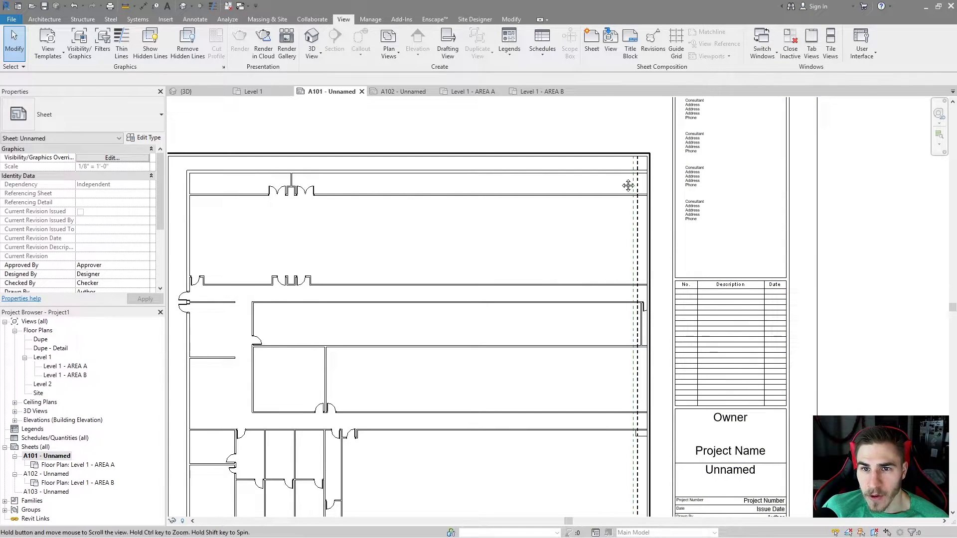
{"action": "middle_click_drag", "start_coordinate": [628, 185], "coordinate": [642, 217]}
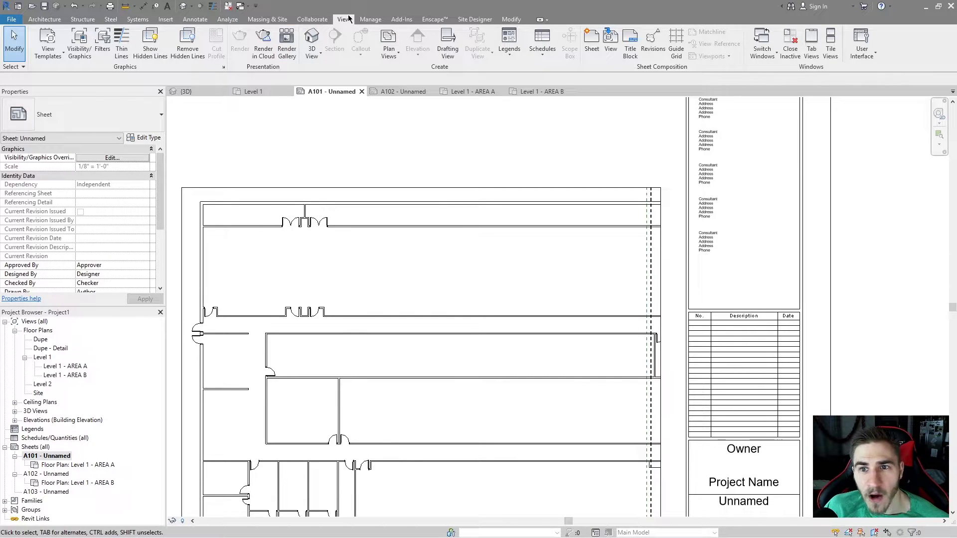
{"action": "double_click", "coordinate": [558, 259]}
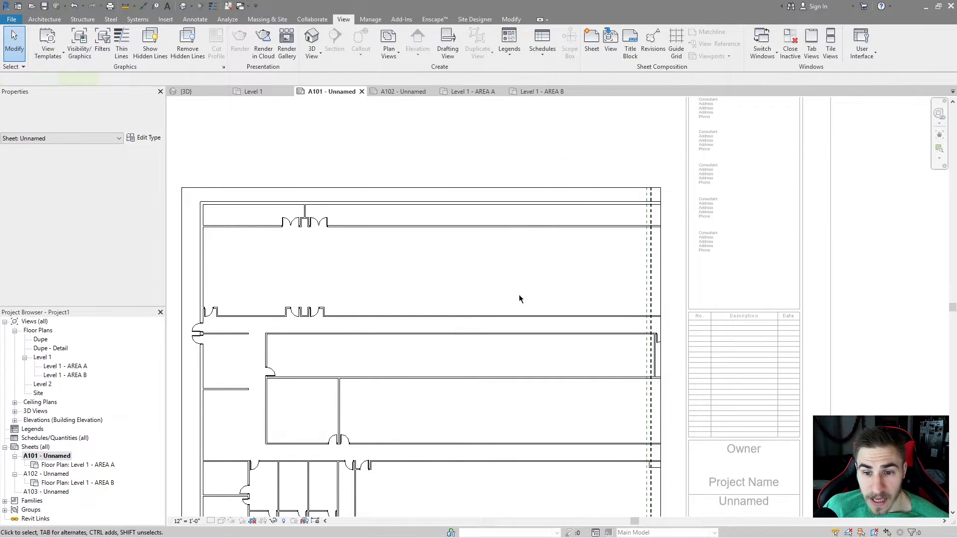
{"action": "middle_click_drag", "start_coordinate": [603, 273], "coordinate": [616, 244]}
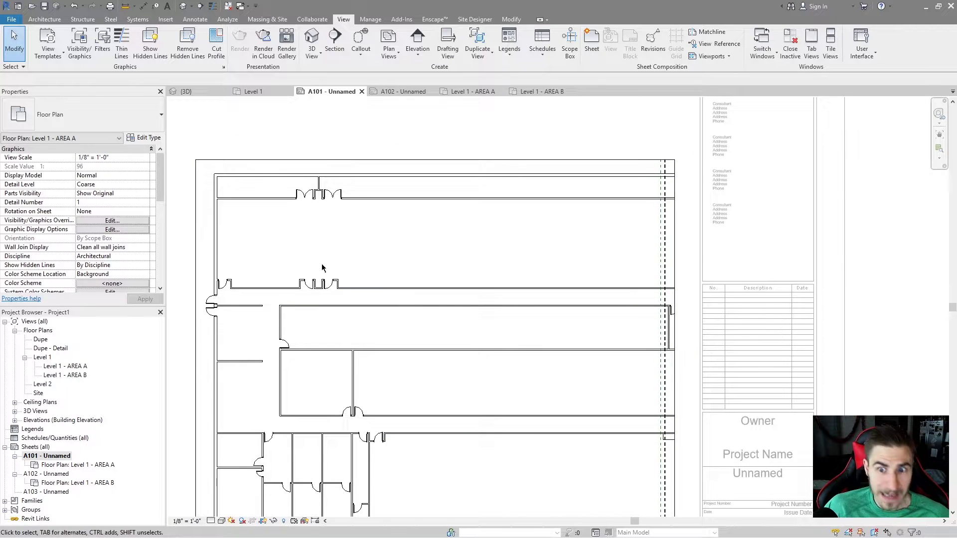
{"action": "middle_click_drag", "start_coordinate": [329, 284], "coordinate": [340, 337]}
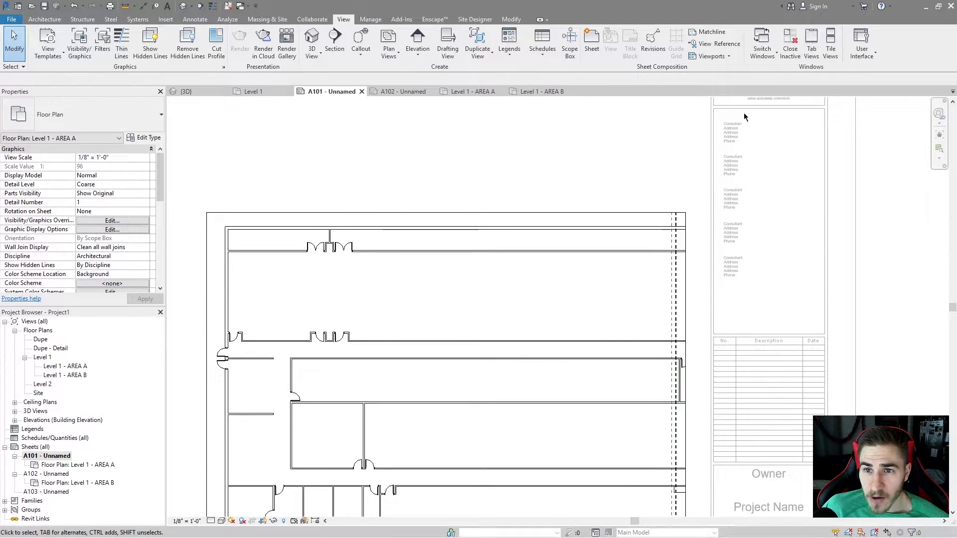
Start a view reference in the Level 1 - AREA A viewport on sheet A101 and set its view type to Floor Plan.
{"action": "middle_click_drag", "start_coordinate": [690, 176], "coordinate": [623, 156]}
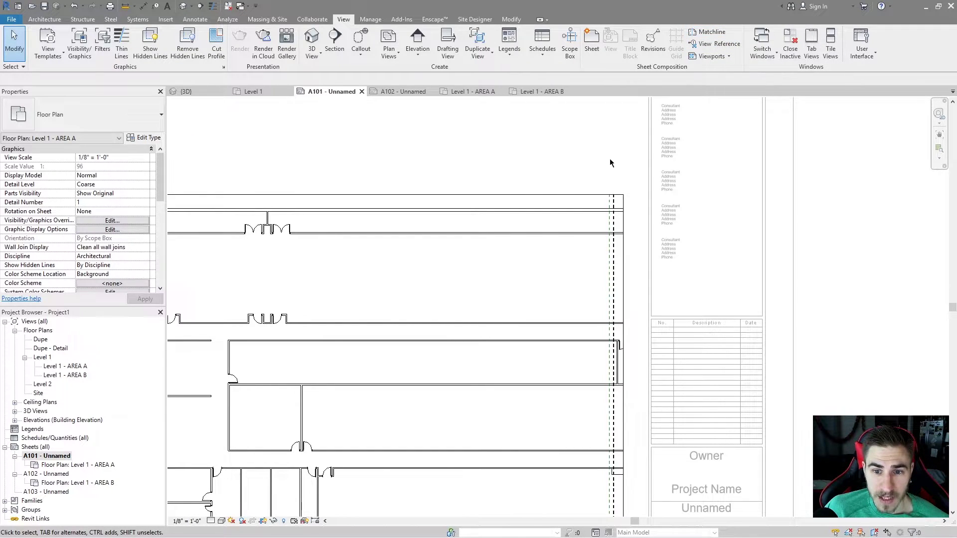
{"action": "scroll", "coordinate": [580, 169], "scroll_direction": "down", "scroll_amount": 2}
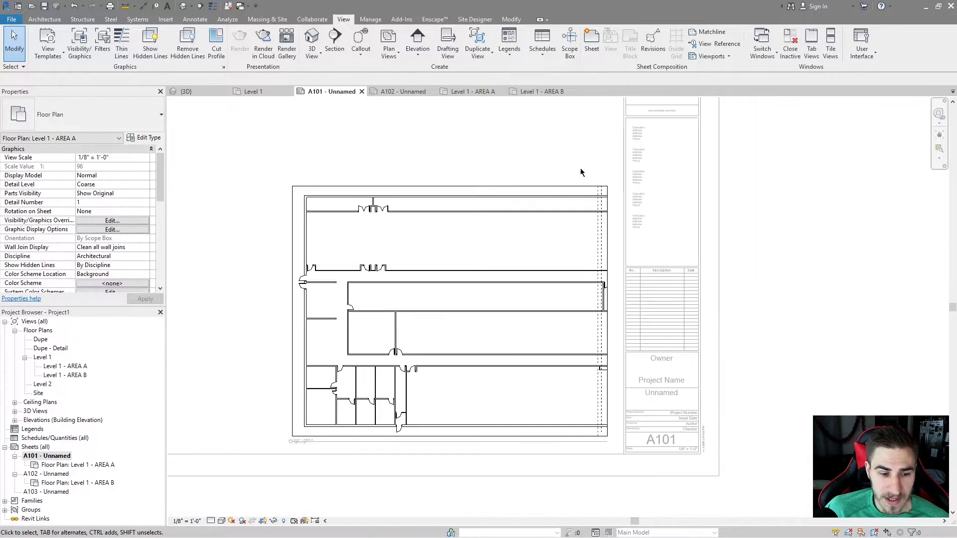
{"action": "left_click", "coordinate": [714, 44]}
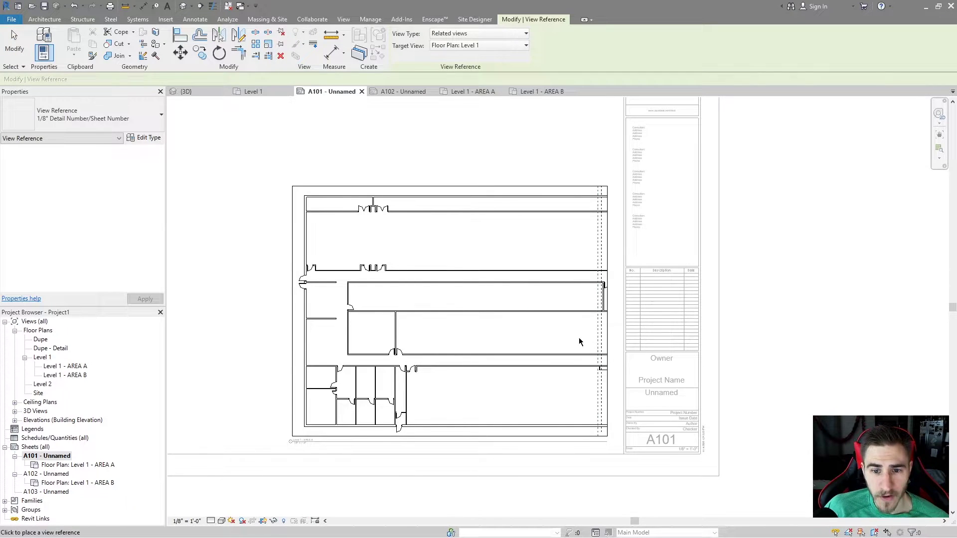
{"action": "scroll", "coordinate": [523, 242], "scroll_direction": "up", "scroll_amount": 1}
{"action": "scroll", "coordinate": [544, 252], "scroll_direction": "up", "scroll_amount": 1}
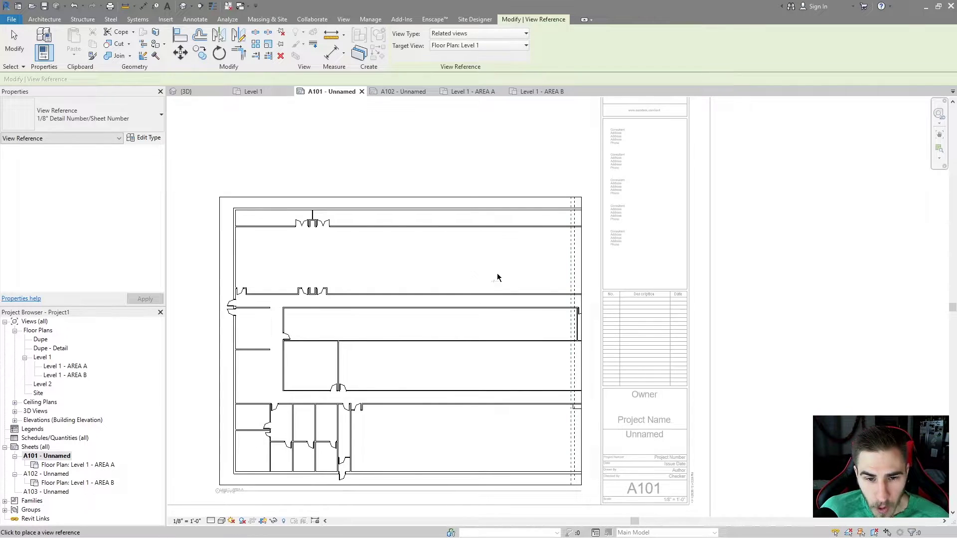
{"action": "scroll", "coordinate": [507, 253], "scroll_direction": "up", "scroll_amount": 1}
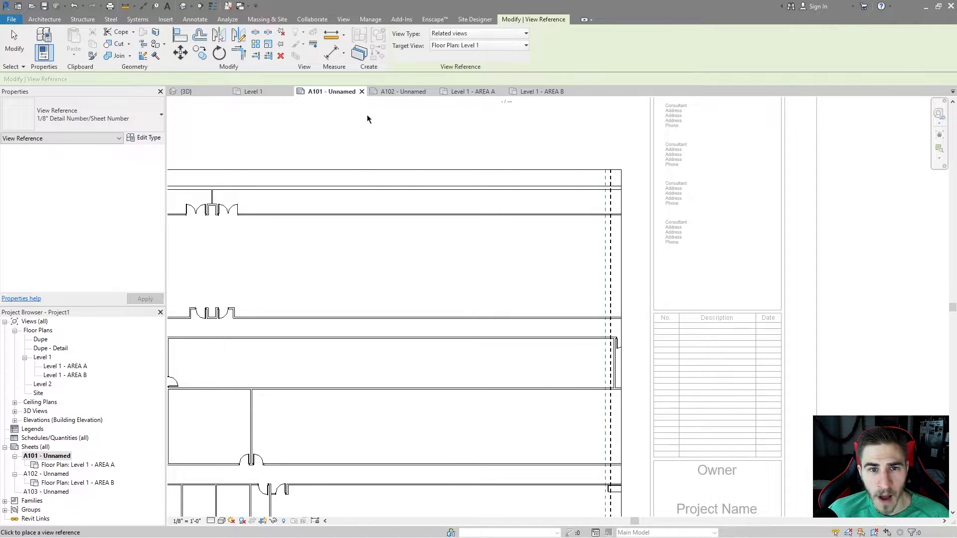
{"action": "left_click", "coordinate": [472, 33]}
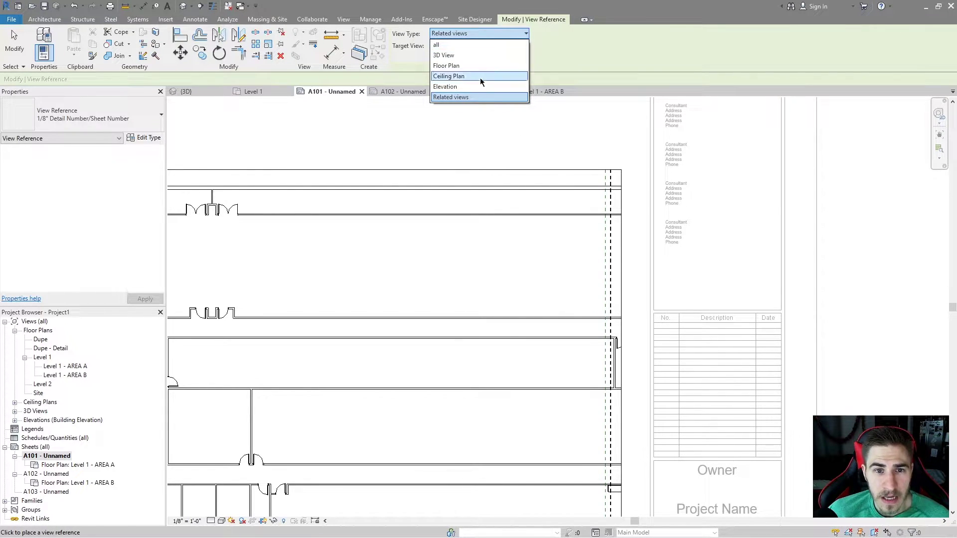
{"action": "left_click", "coordinate": [490, 251]}
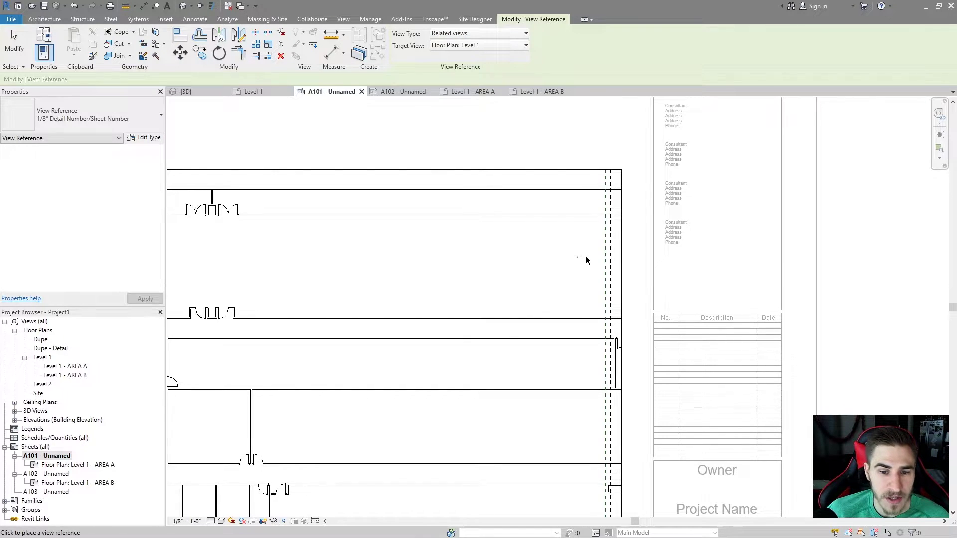
{"action": "scroll", "coordinate": [586, 256], "scroll_direction": "down", "scroll_amount": 2}
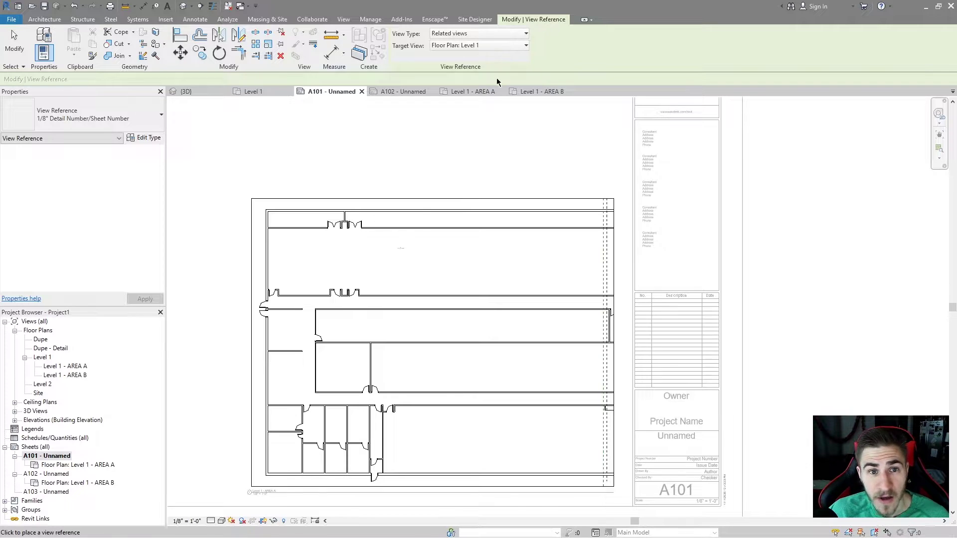
{"action": "left_click", "coordinate": [514, 36]}
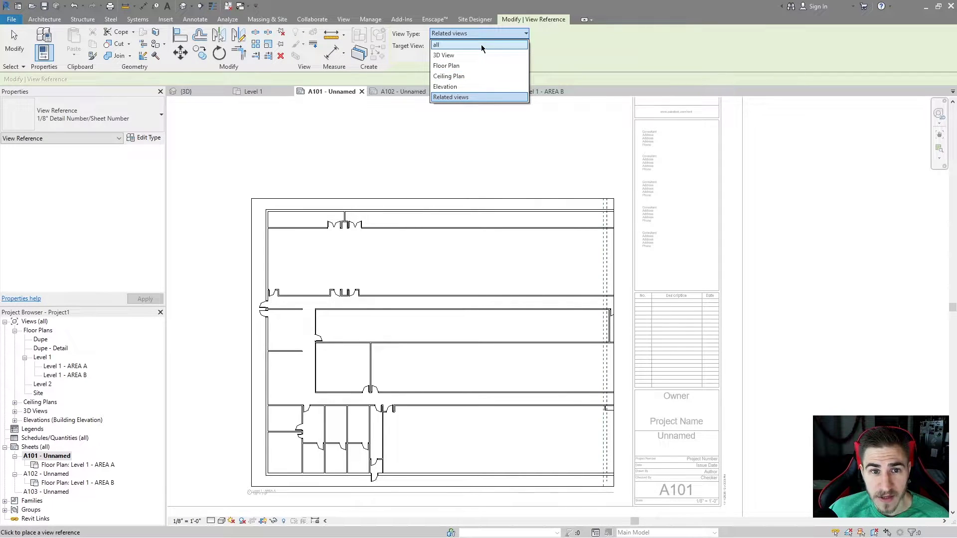
{"action": "left_click", "coordinate": [482, 66]}
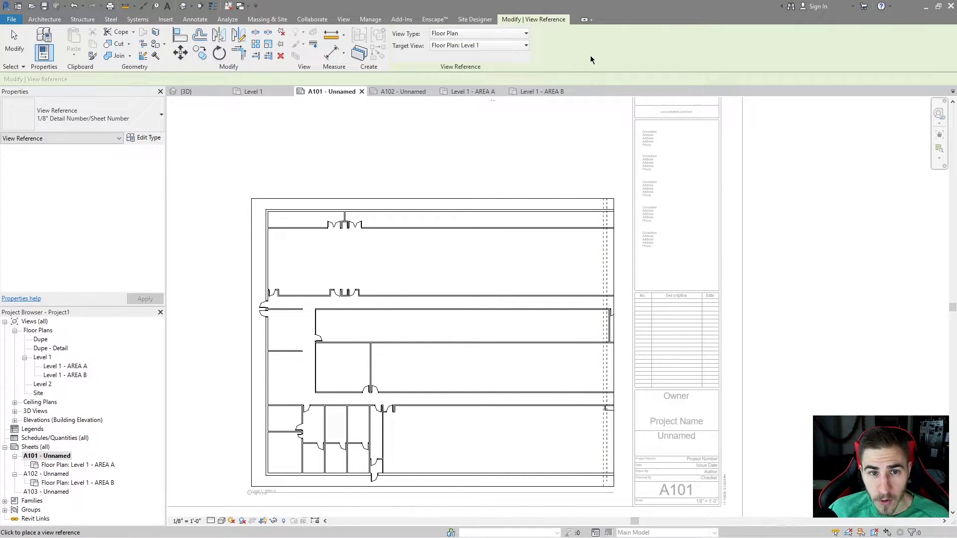
Set the target view to Floor Plan: Level 1 - AREA B and place the reference just west of the matchline near the north wall.
{"action": "left_click", "coordinate": [478, 44]}
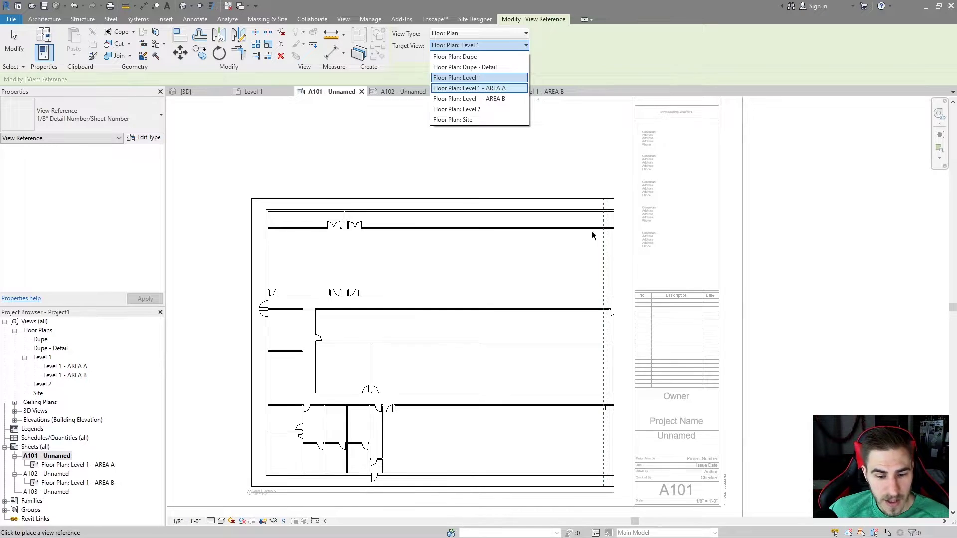
{"action": "scroll", "coordinate": [640, 244], "scroll_direction": "down", "scroll_amount": 1}
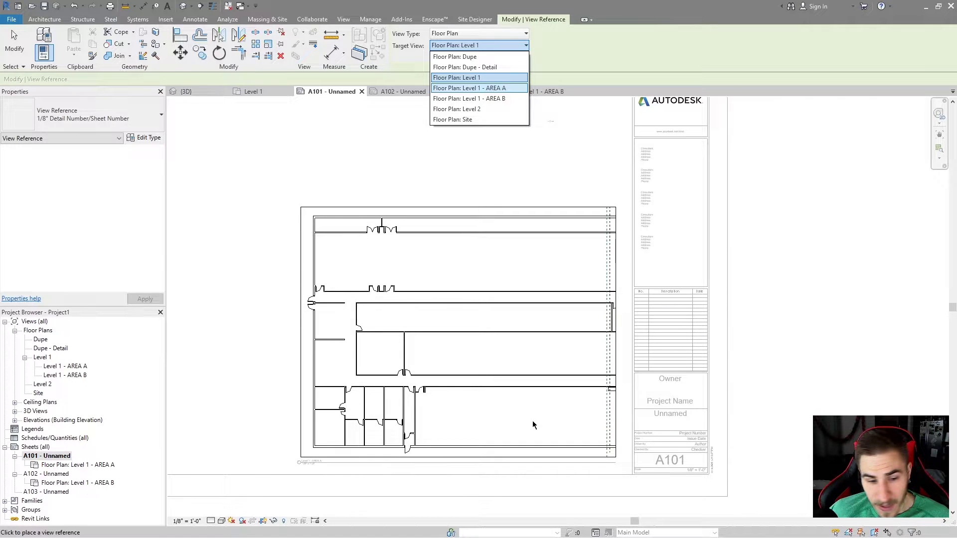
{"action": "scroll", "coordinate": [532, 421], "scroll_direction": "up", "scroll_amount": 1}
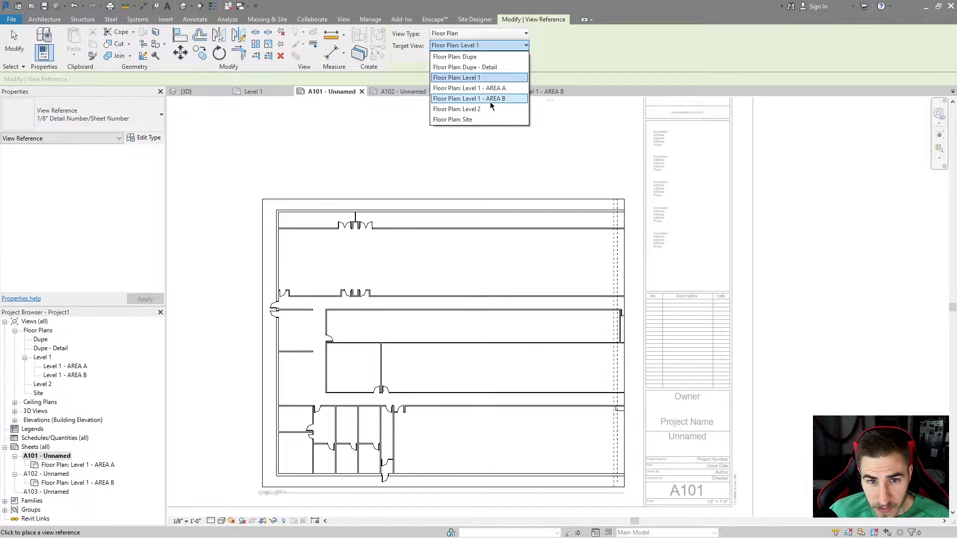
{"action": "left_click", "coordinate": [491, 99]}
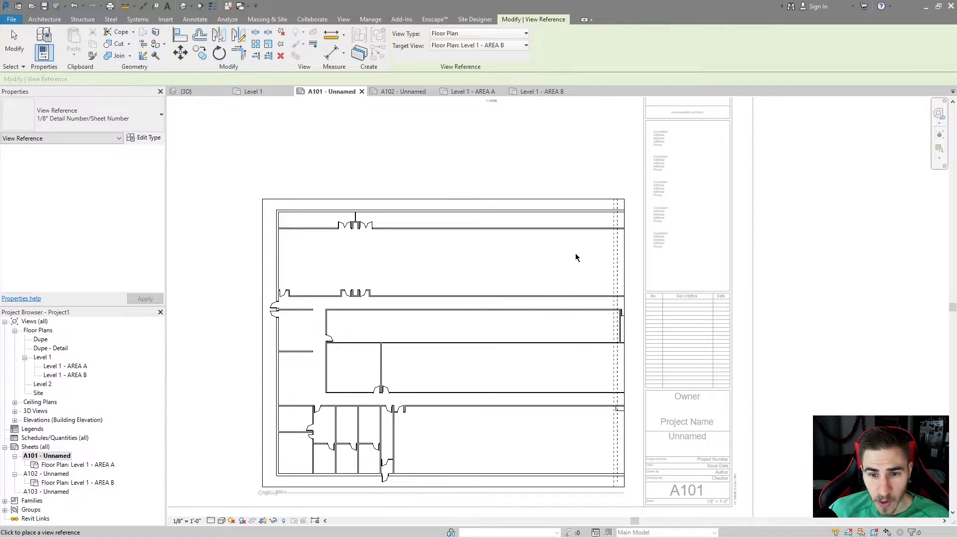
{"action": "scroll", "coordinate": [576, 256], "scroll_direction": "up", "scroll_amount": 5}
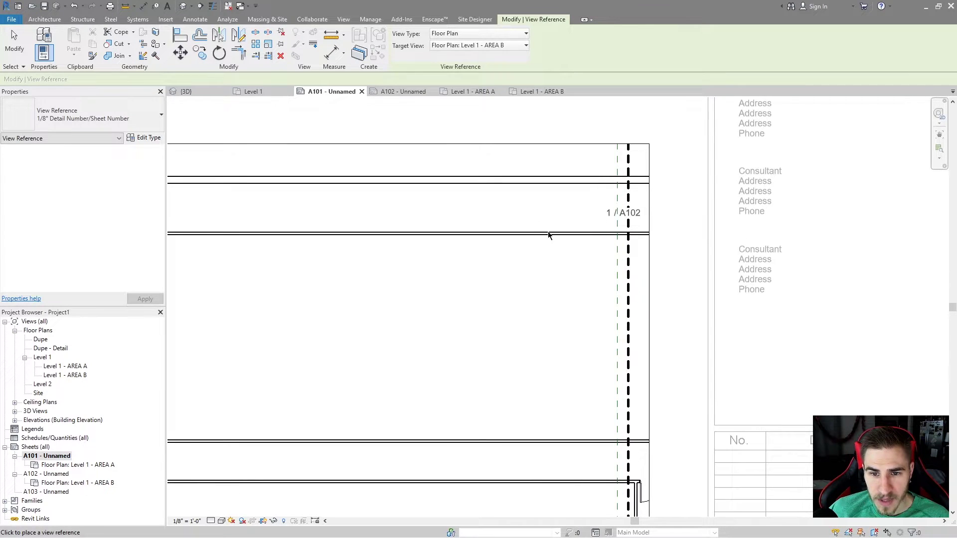
{"action": "scroll", "coordinate": [551, 229], "scroll_direction": "up", "scroll_amount": 1}
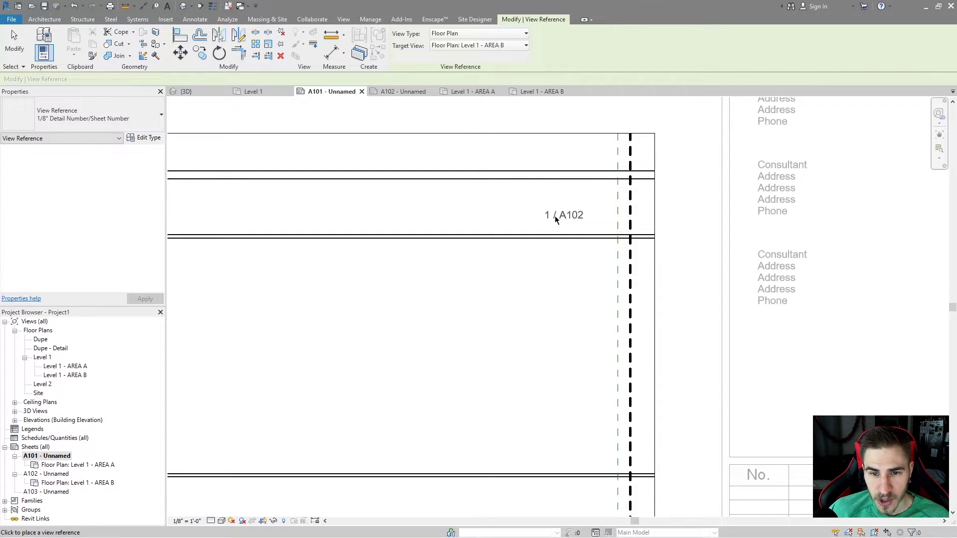
{"action": "left_click", "coordinate": [556, 219]}
{"action": "key", "text": "Escape"}
{"action": "key", "text": "Escape"}
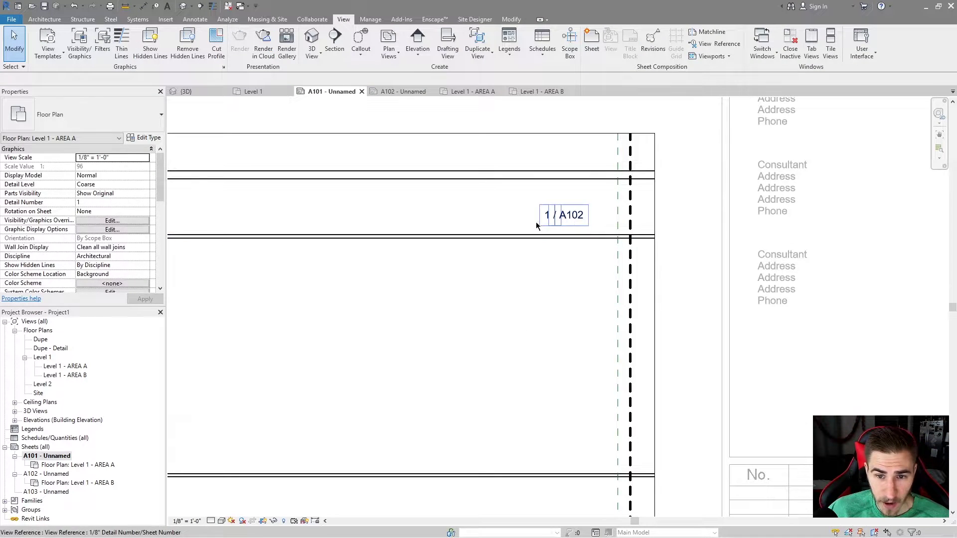
Open sheet A102 and check the AREA B viewport title's detail number against the view reference.
{"action": "scroll", "coordinate": [566, 239], "scroll_direction": "down", "scroll_amount": 2}
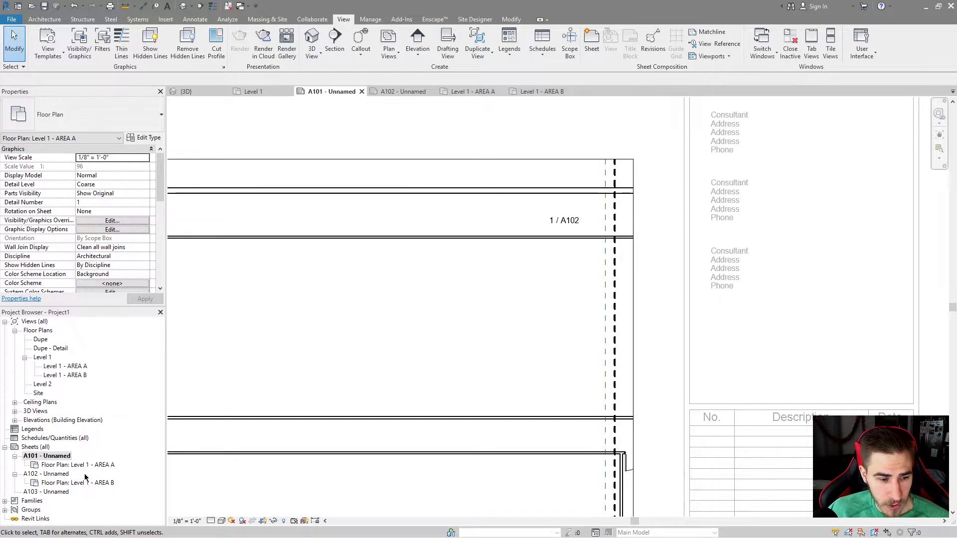
{"action": "double_click", "coordinate": [47, 475]}
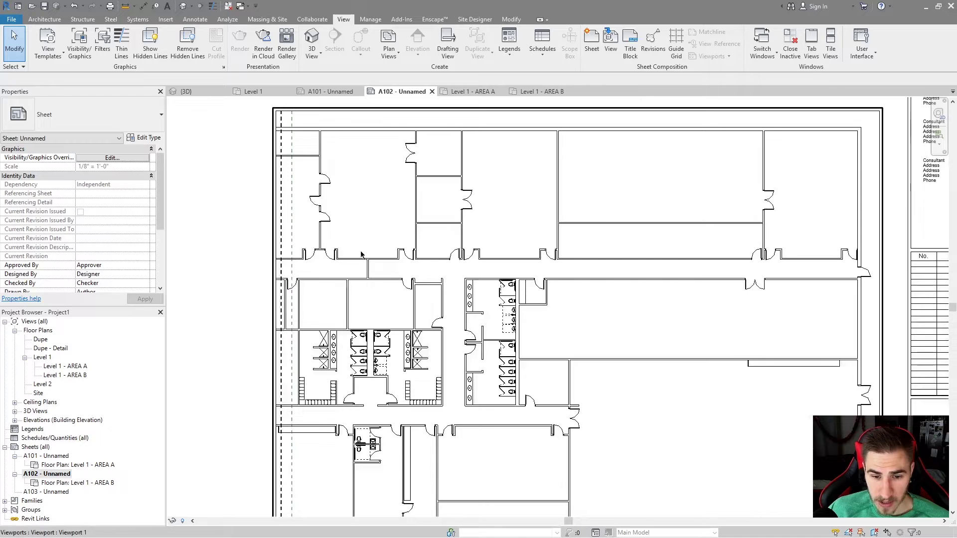
{"action": "scroll", "coordinate": [362, 254], "scroll_direction": "down", "scroll_amount": 3}
{"action": "scroll", "coordinate": [523, 294], "scroll_direction": "up", "scroll_amount": 1}
{"action": "scroll", "coordinate": [300, 402], "scroll_direction": "up", "scroll_amount": 4}
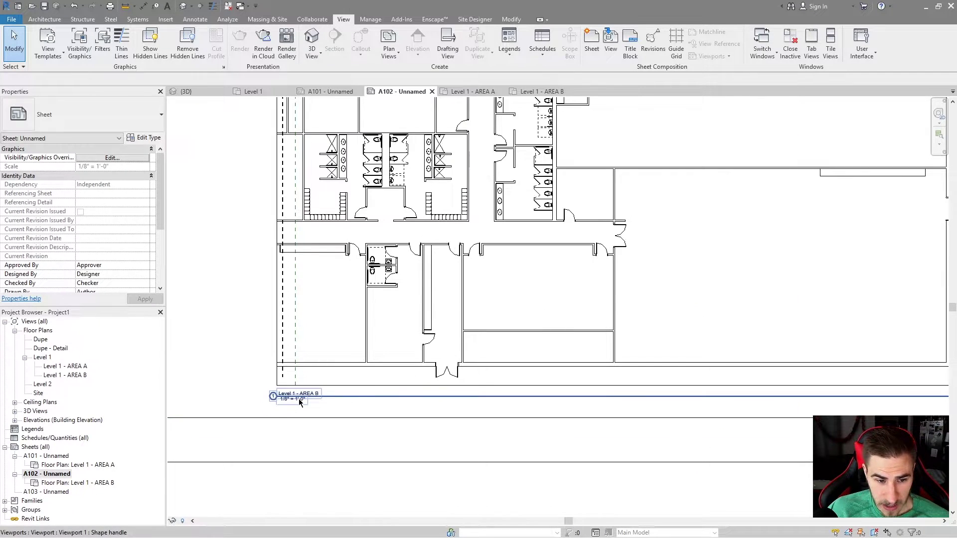
{"action": "scroll", "coordinate": [272, 396], "scroll_direction": "up", "scroll_amount": 2}
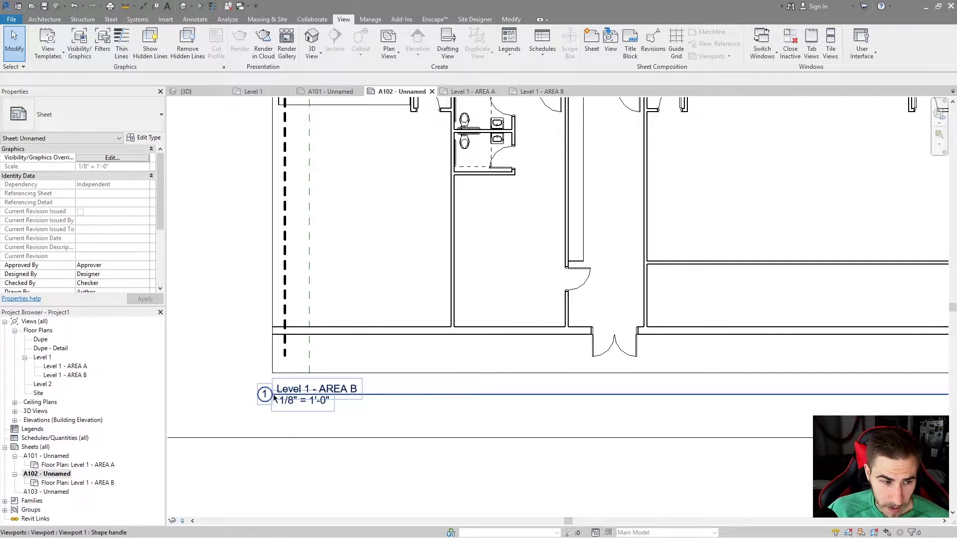
Reopen sheet A101, reactivate the AREA A viewport, and rotate the view reference 90 degrees to read parallel to the matchline.
{"action": "double_click", "coordinate": [55, 456]}
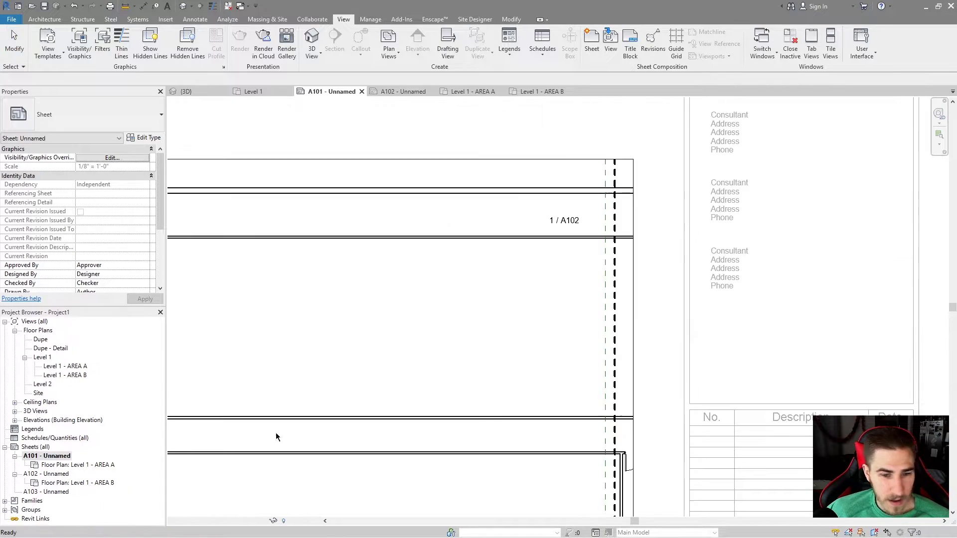
{"action": "left_click", "coordinate": [527, 280]}
{"action": "left_click", "coordinate": [568, 223]}
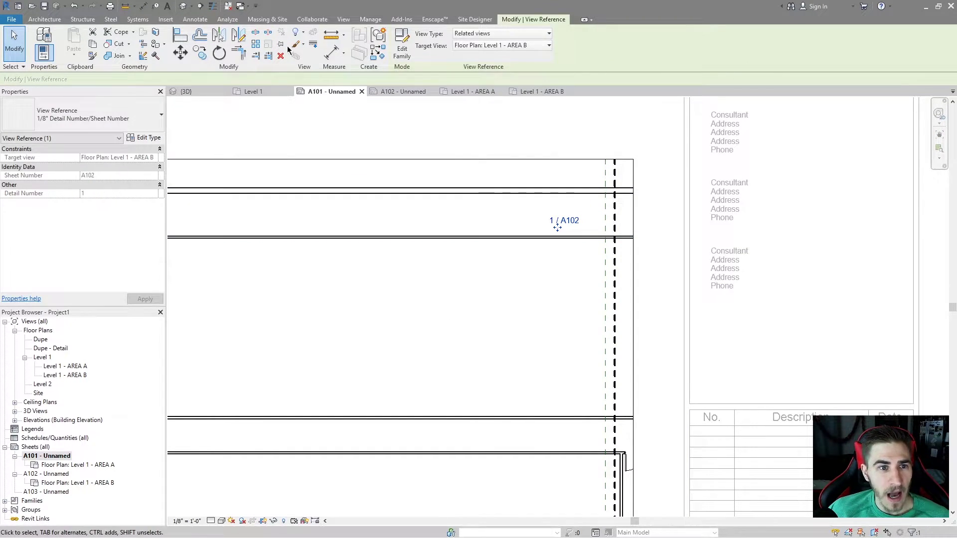
{"action": "key", "text": "r"}
{"action": "key", "text": "o"}
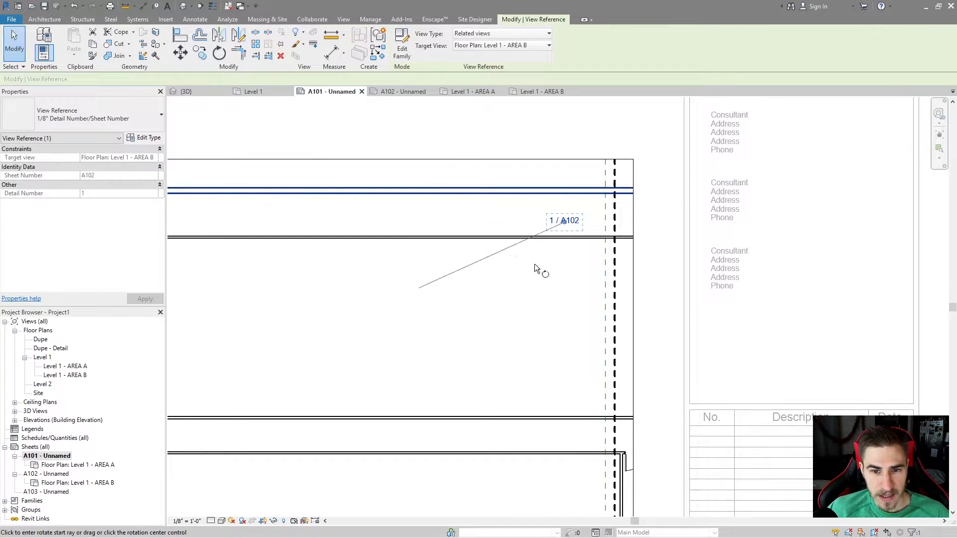
{"action": "left_click", "coordinate": [566, 333]}
{"action": "type", "text": "90"}
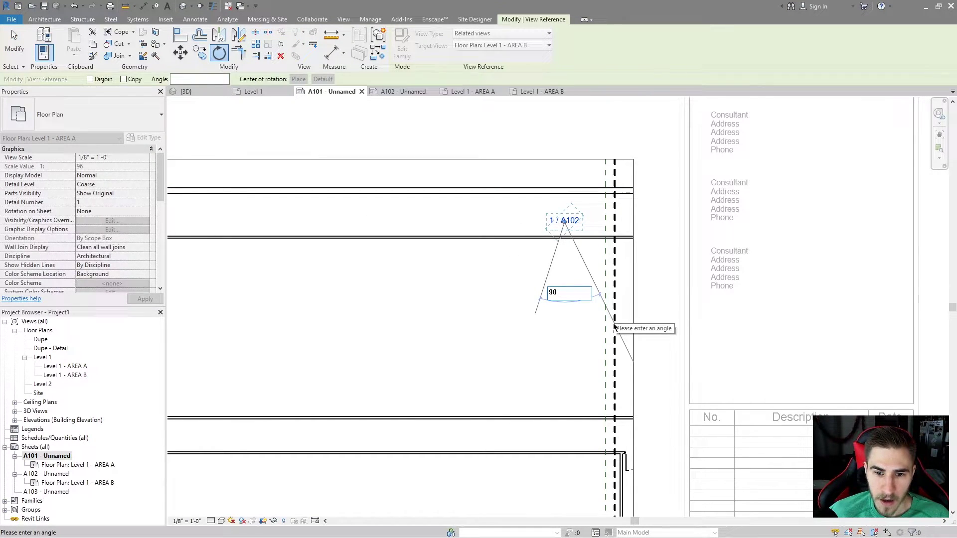
{"action": "key", "text": "Return"}
{"action": "key", "text": "Escape"}
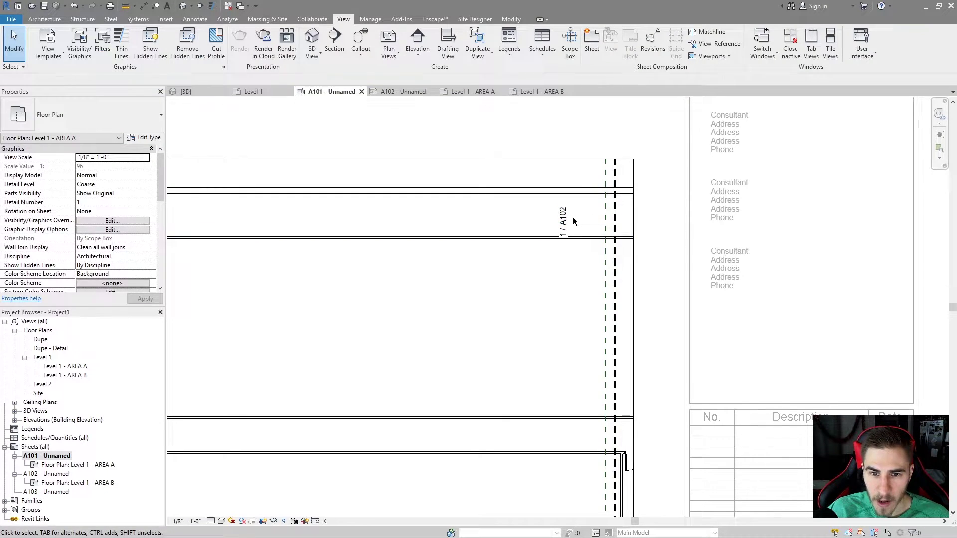
Move the rotated view reference to the east side of the matchline at its north end.
{"action": "left_click", "coordinate": [572, 227]}
{"action": "left_click", "coordinate": [568, 230]}
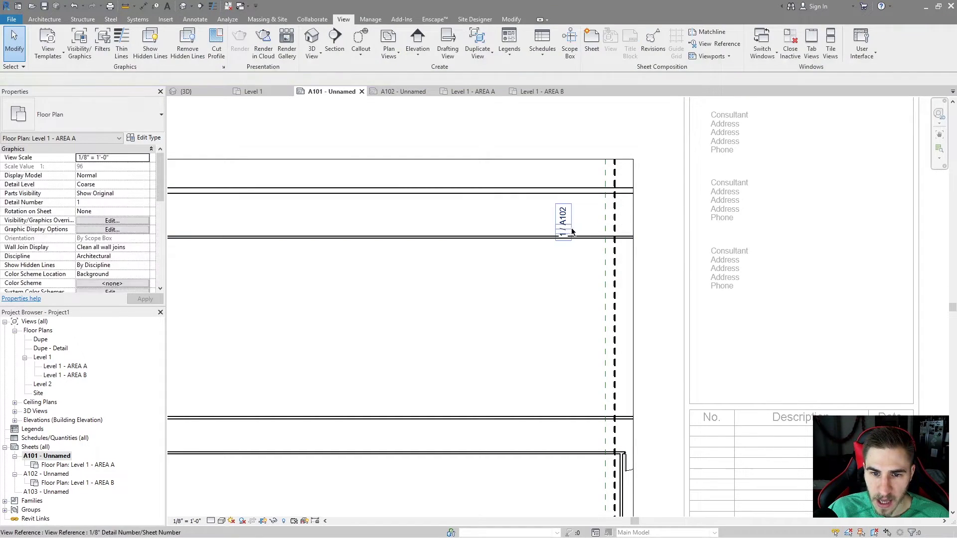
{"action": "left_click", "coordinate": [572, 232]}
{"action": "left_click_drag", "start_coordinate": [572, 232], "coordinate": [636, 177]}
Copy the view reference straight down to the south end of the matchline, beside the crop edge.
{"action": "key", "text": "m"}
{"action": "key", "text": "v"}
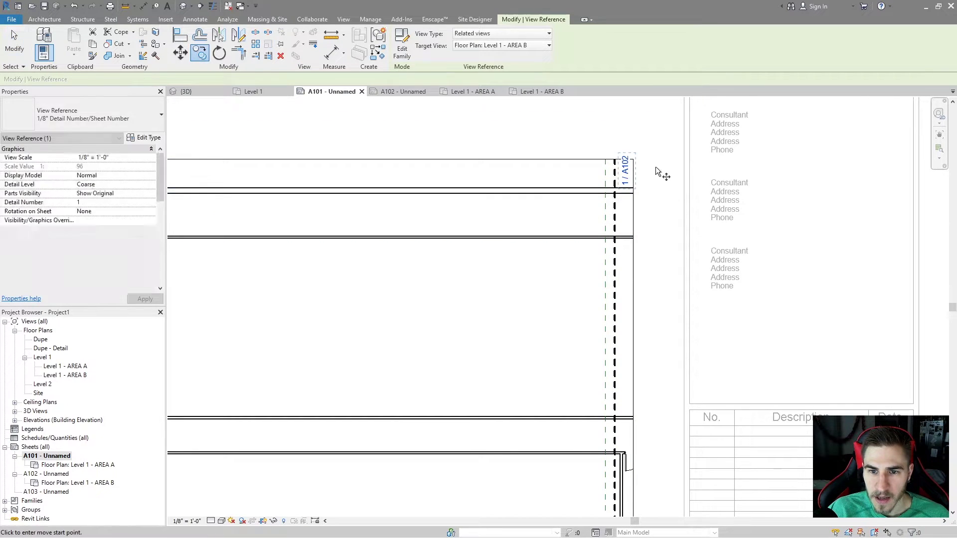
{"action": "left_click", "coordinate": [637, 175]}
{"action": "scroll", "coordinate": [637, 175], "scroll_direction": "down", "scroll_amount": 4}
{"action": "scroll", "coordinate": [648, 326], "scroll_direction": "up", "scroll_amount": 5}
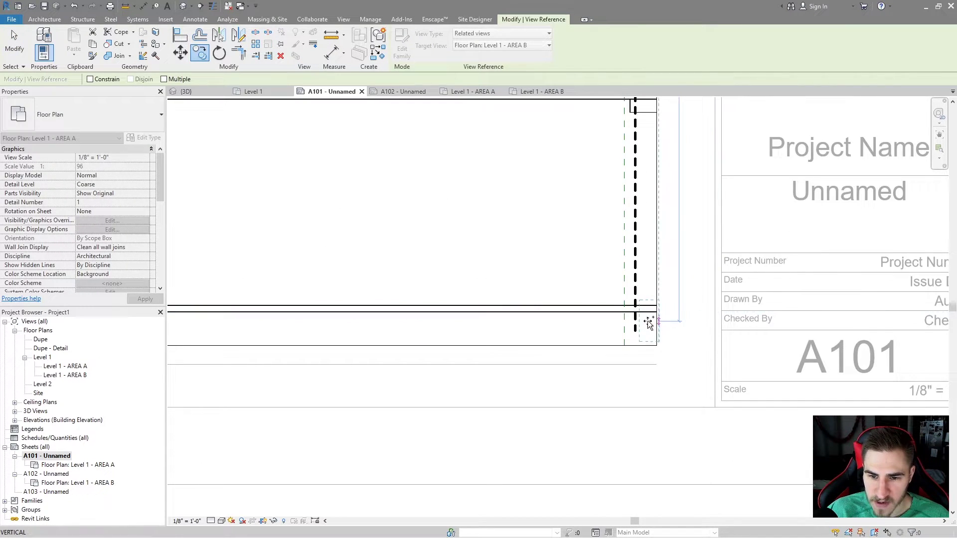
{"action": "left_click", "coordinate": [651, 334]}
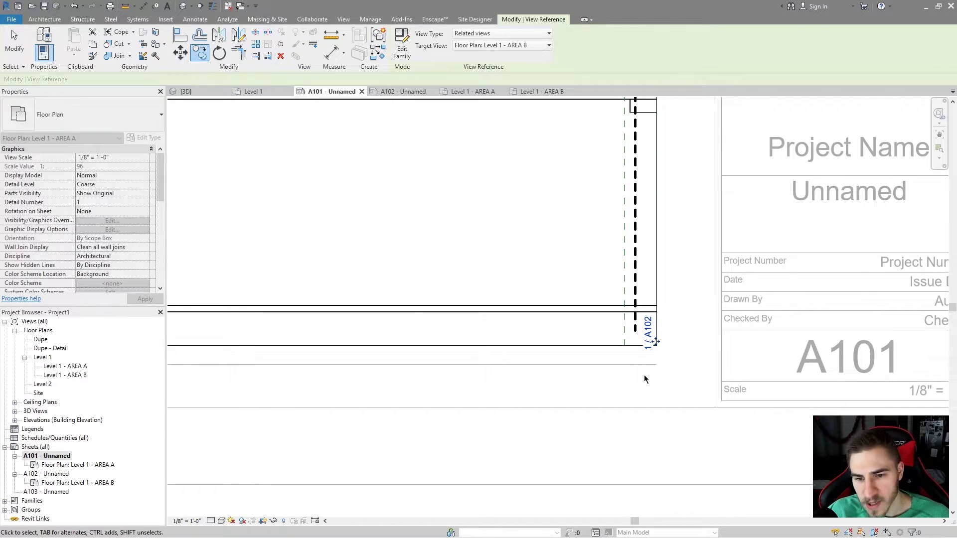
{"action": "key", "text": "Escape"}
Turn off Crop Region Visible for the Level 1 - AREA A view and review the plan on the sheet.
{"action": "scroll", "coordinate": [644, 377], "scroll_direction": "down", "scroll_amount": 1}
{"action": "scroll", "coordinate": [152, 201], "scroll_direction": "down", "scroll_amount": 4}
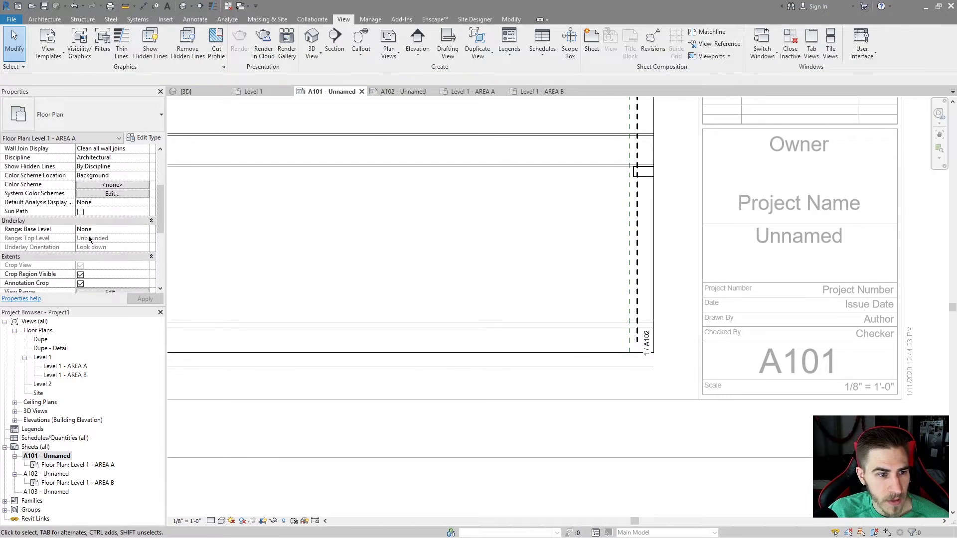
{"action": "left_click", "coordinate": [81, 275]}
{"action": "scroll", "coordinate": [638, 414], "scroll_direction": "down", "scroll_amount": 1}
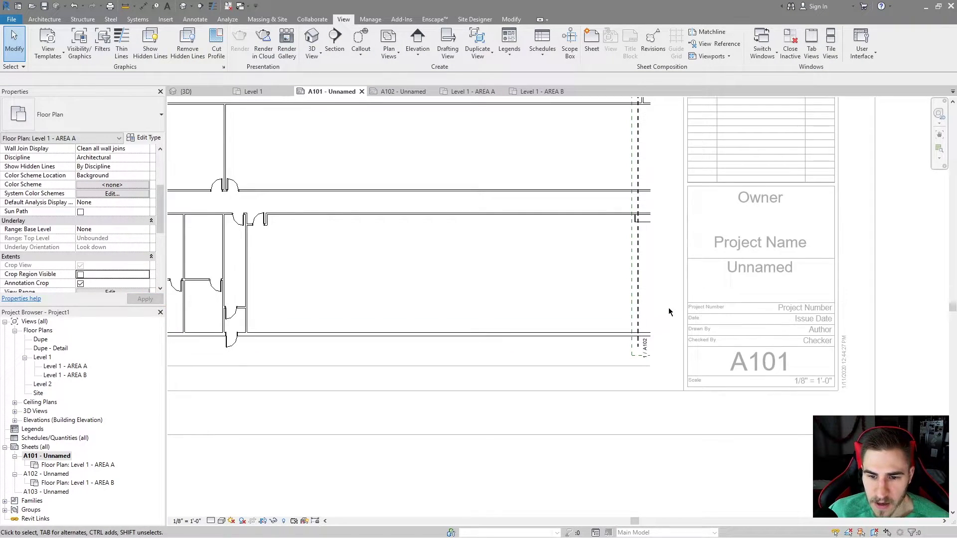
{"action": "scroll", "coordinate": [645, 369], "scroll_direction": "down", "scroll_amount": 3}
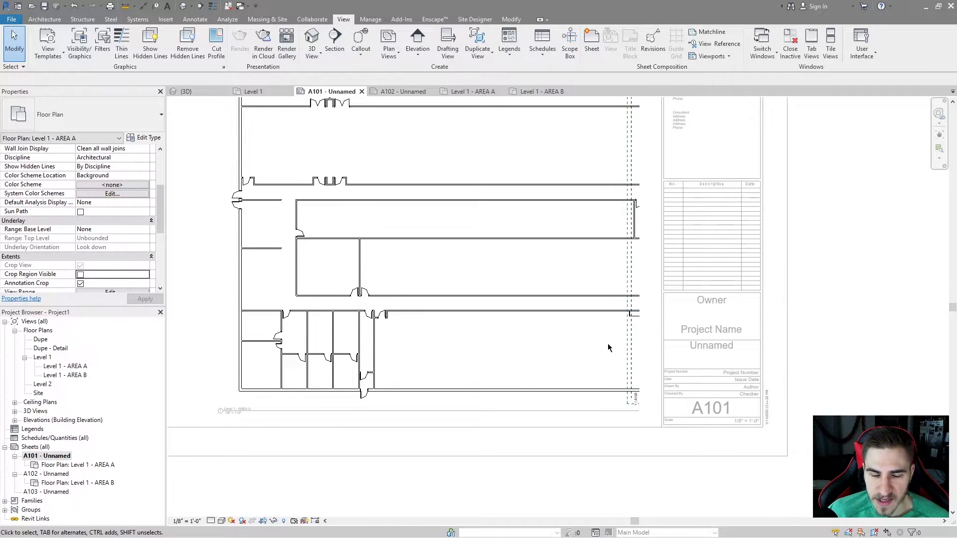
{"action": "middle_click_drag", "start_coordinate": [653, 406], "coordinate": [658, 370]}
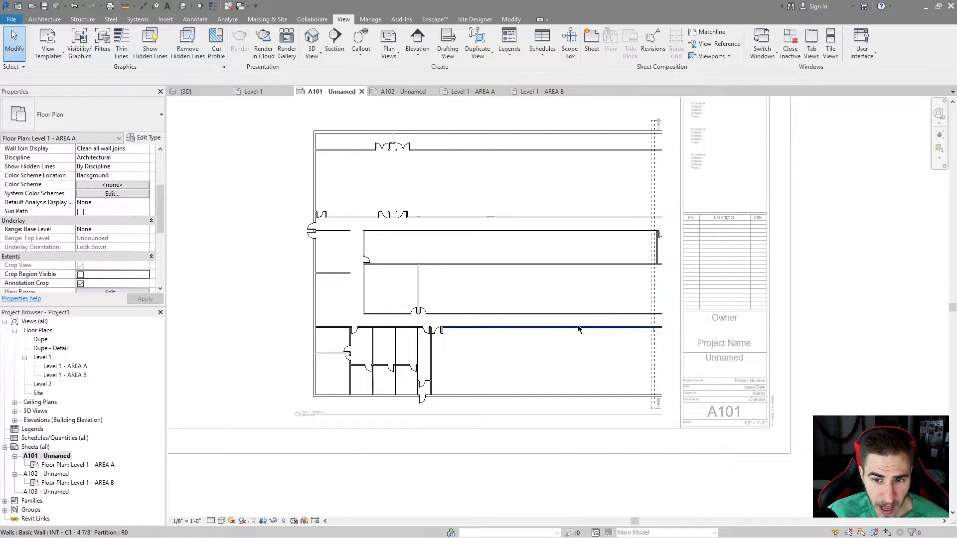
{"action": "scroll", "coordinate": [578, 325], "scroll_direction": "up", "scroll_amount": 2}
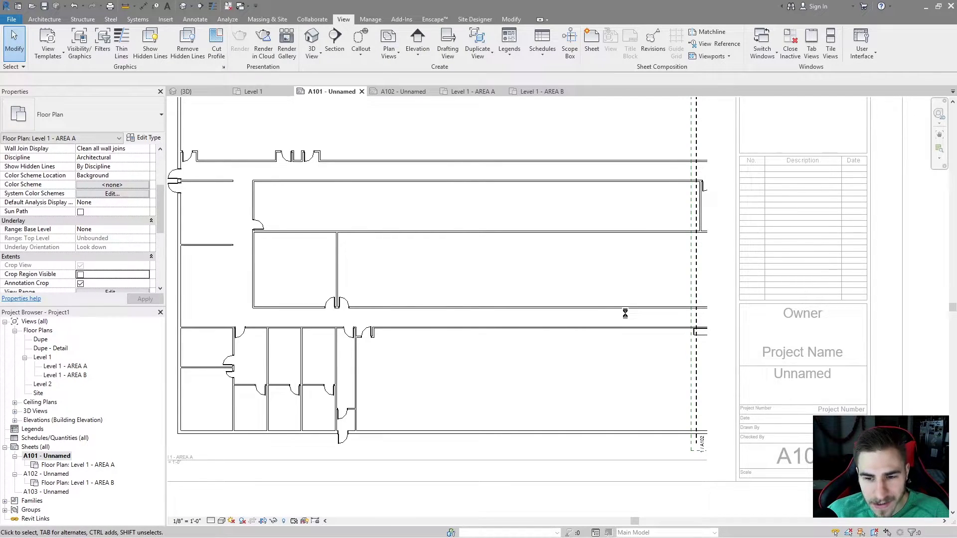
Inspect the view reference at the matchline's south end on sheet A101, follow it to Level 1 - AREA B, and close that view.
{"action": "scroll", "coordinate": [783, 317], "scroll_direction": "up", "scroll_amount": 1}
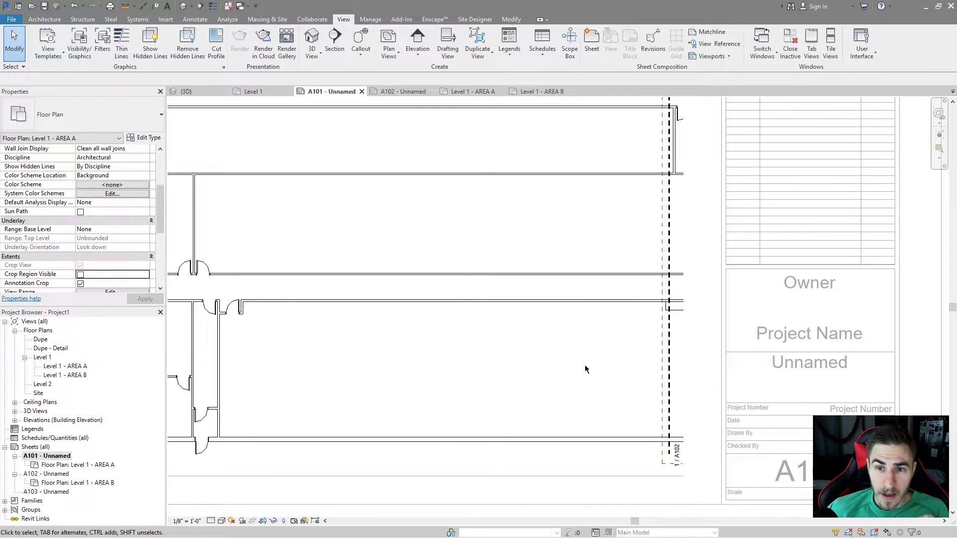
{"action": "middle_click_drag", "start_coordinate": [664, 435], "coordinate": [549, 385]}
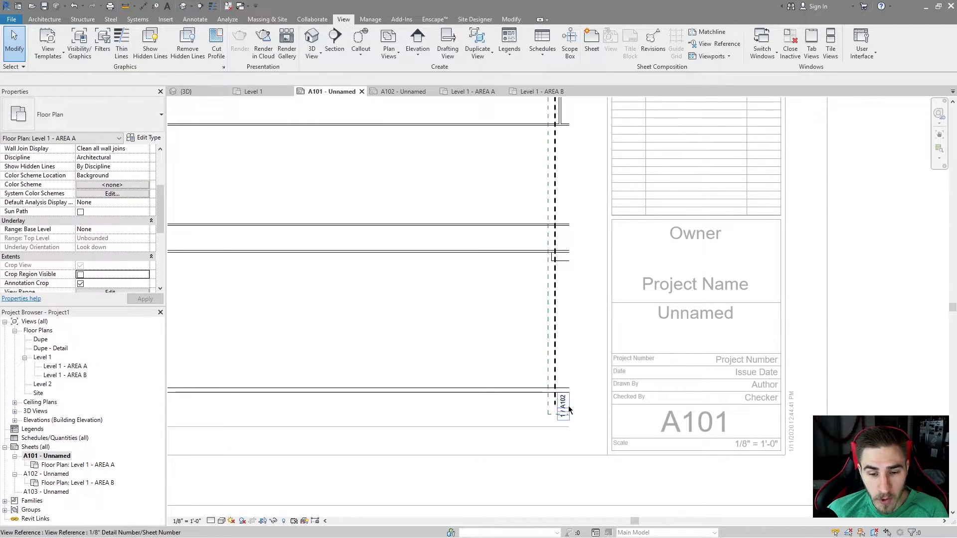
{"action": "scroll", "coordinate": [582, 407], "scroll_direction": "up", "scroll_amount": 2}
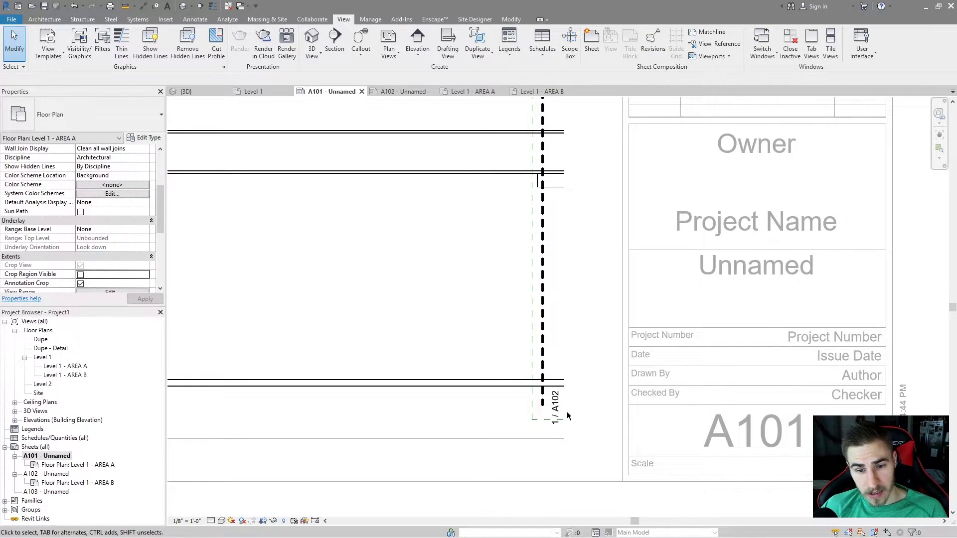
{"action": "scroll", "coordinate": [553, 416], "scroll_direction": "down", "scroll_amount": 1}
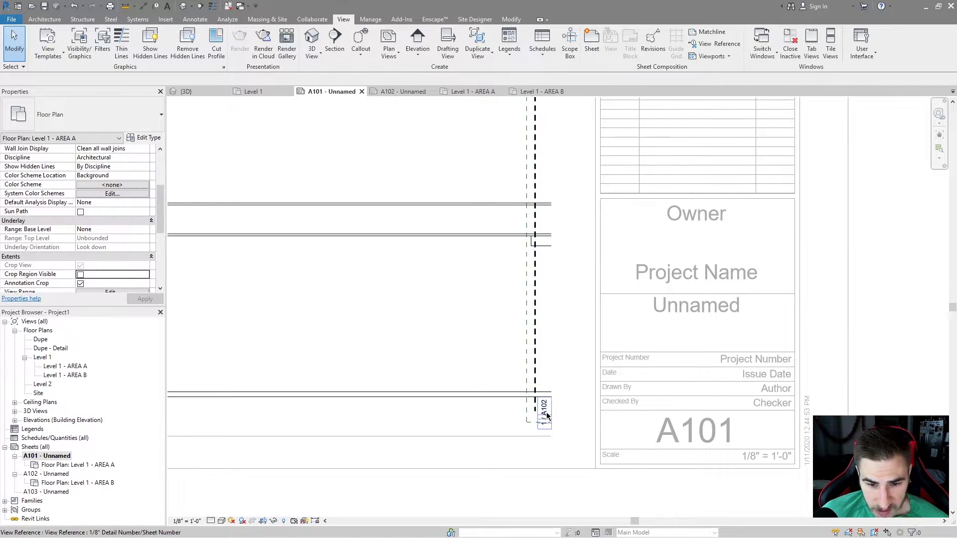
{"action": "scroll", "coordinate": [548, 418], "scroll_direction": "up", "scroll_amount": 2}
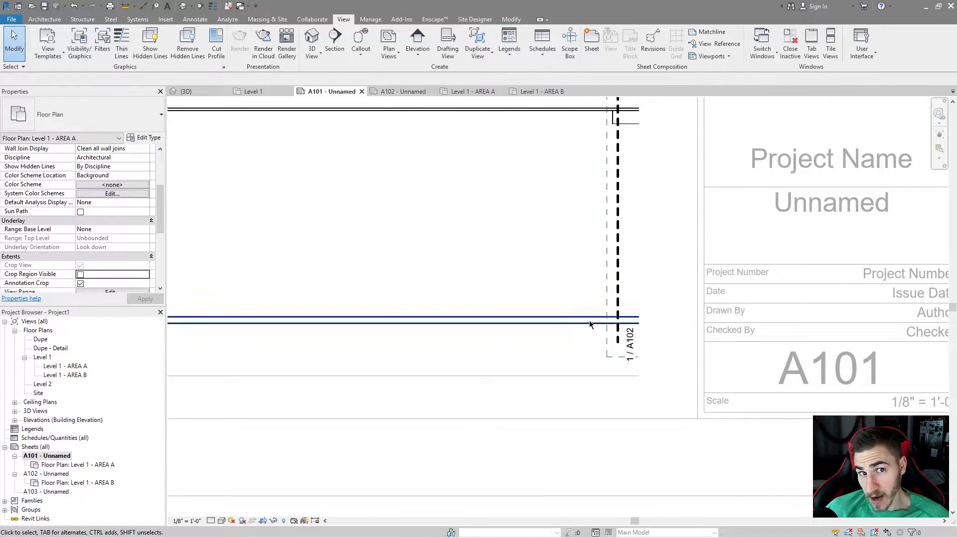
{"action": "double_click", "coordinate": [630, 344]}
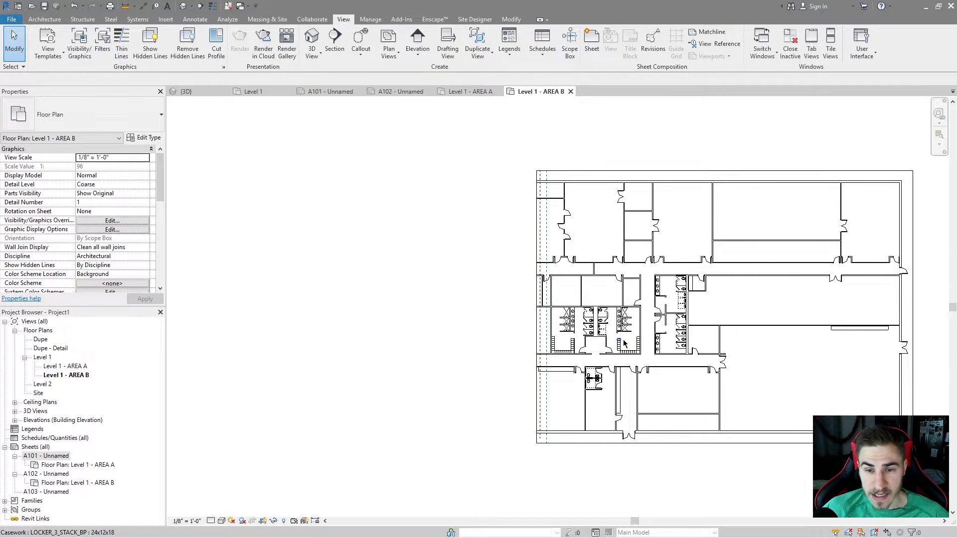
{"action": "middle_click_drag", "start_coordinate": [631, 369], "coordinate": [550, 381]}
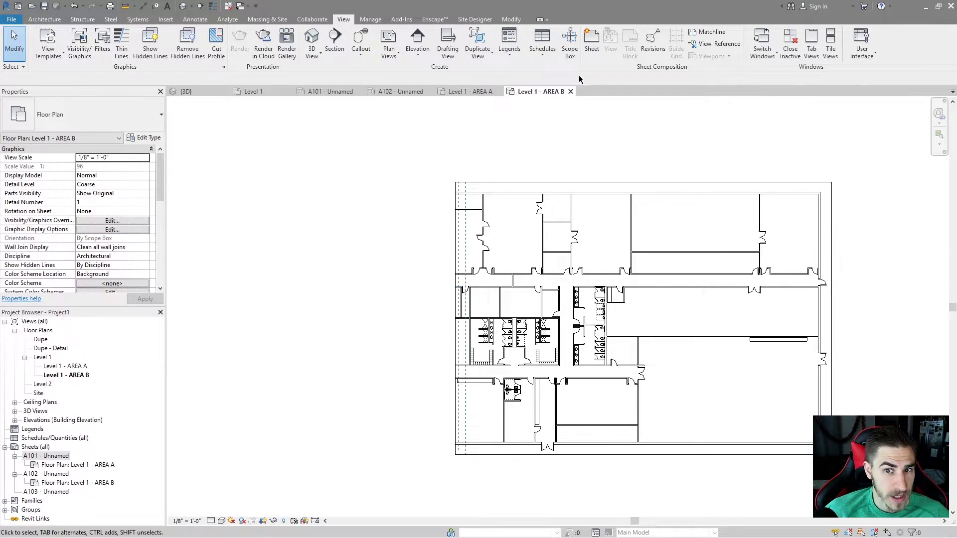
{"action": "left_click", "coordinate": [571, 91]}
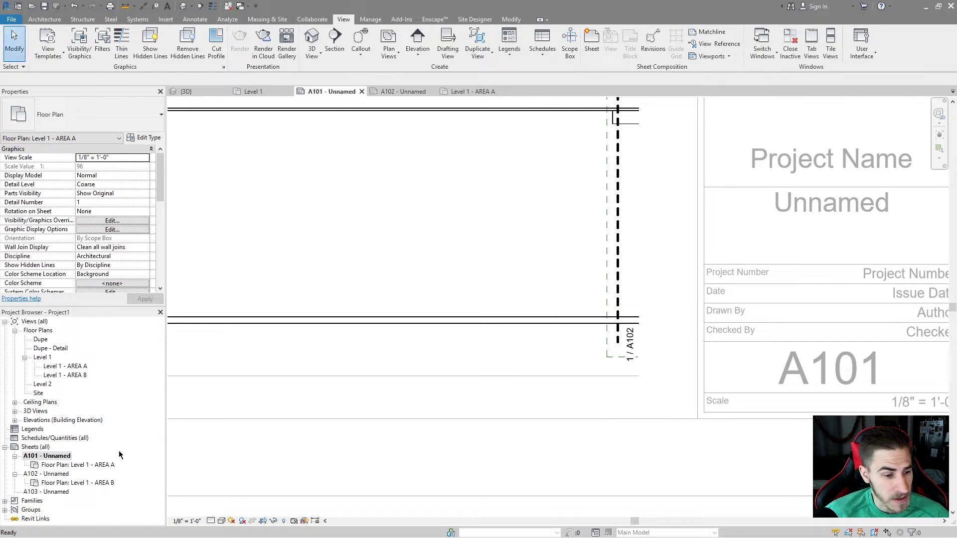
Open sheet A102 and activate the Level 1 - AREA B viewport around the south end of the matchline.
{"action": "double_click", "coordinate": [64, 482]}
{"action": "scroll", "coordinate": [507, 336], "scroll_direction": "up", "scroll_amount": 3}
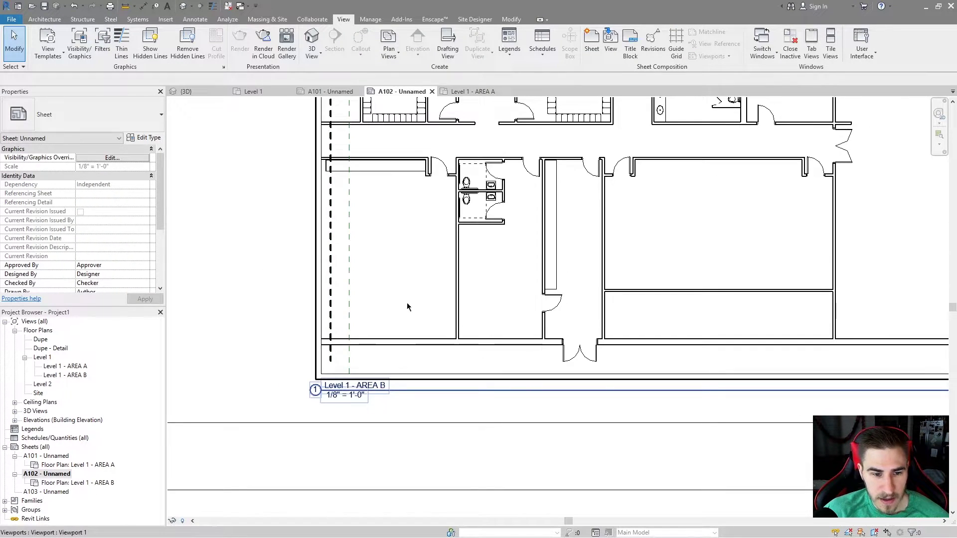
{"action": "double_click", "coordinate": [599, 318]}
{"action": "middle_click_drag", "start_coordinate": [546, 284], "coordinate": [525, 298]}
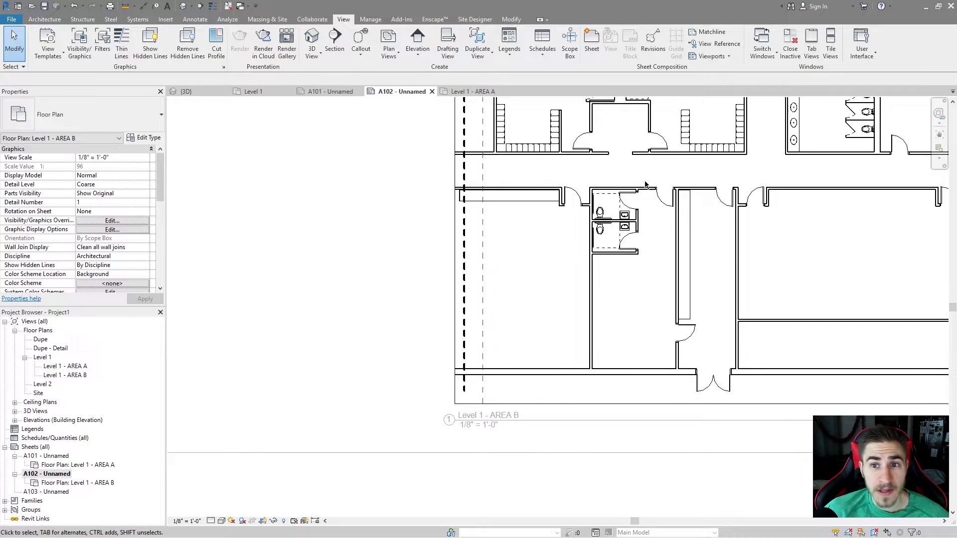
Place a view reference with view type Floor Plan and target view Level 1 - AREA A just east of the matchline's south end.
{"action": "left_click", "coordinate": [716, 44]}
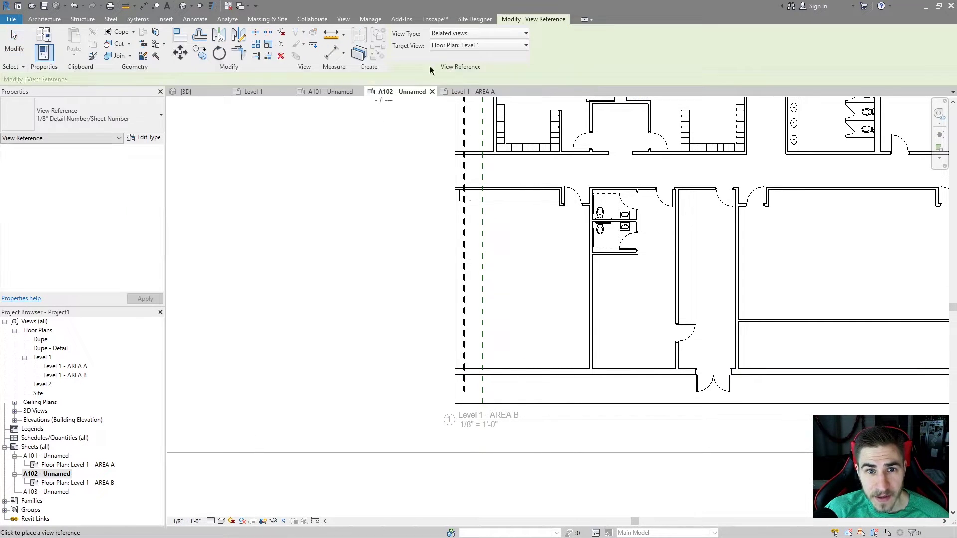
{"action": "left_click", "coordinate": [470, 33]}
{"action": "left_click", "coordinate": [464, 65]}
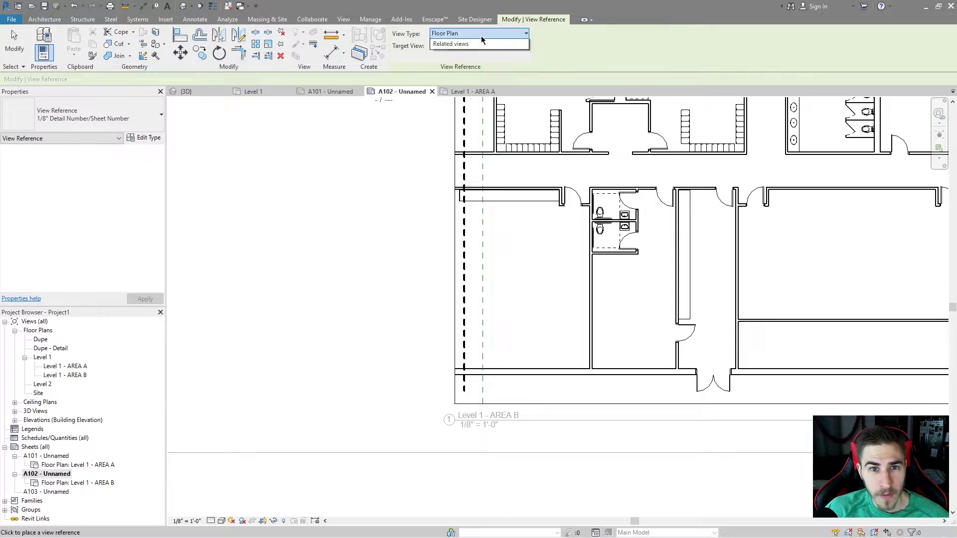
{"action": "left_click", "coordinate": [482, 47]}
{"action": "key", "text": "Escape"}
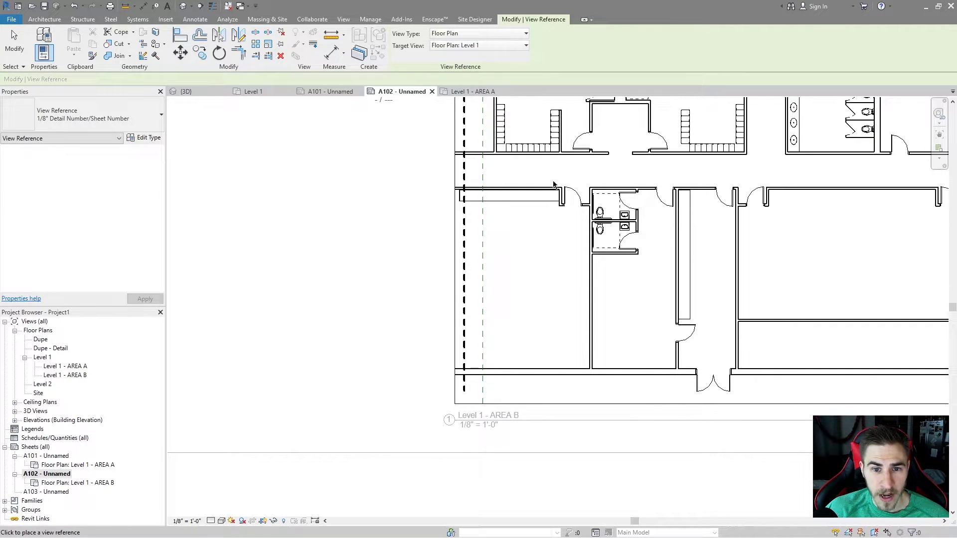
{"action": "scroll", "coordinate": [509, 346], "scroll_direction": "up", "scroll_amount": 3}
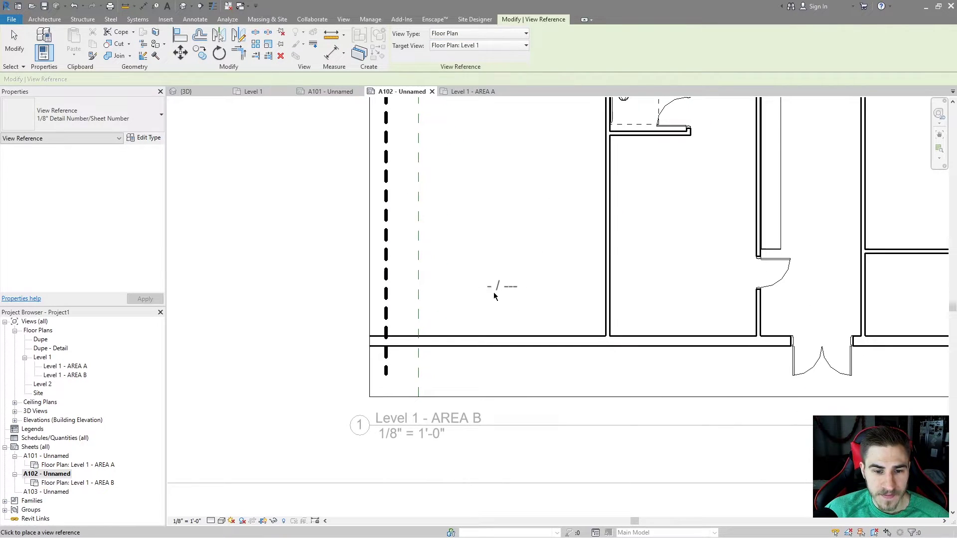
{"action": "left_click", "coordinate": [454, 49]}
{"action": "left_click", "coordinate": [505, 90]}
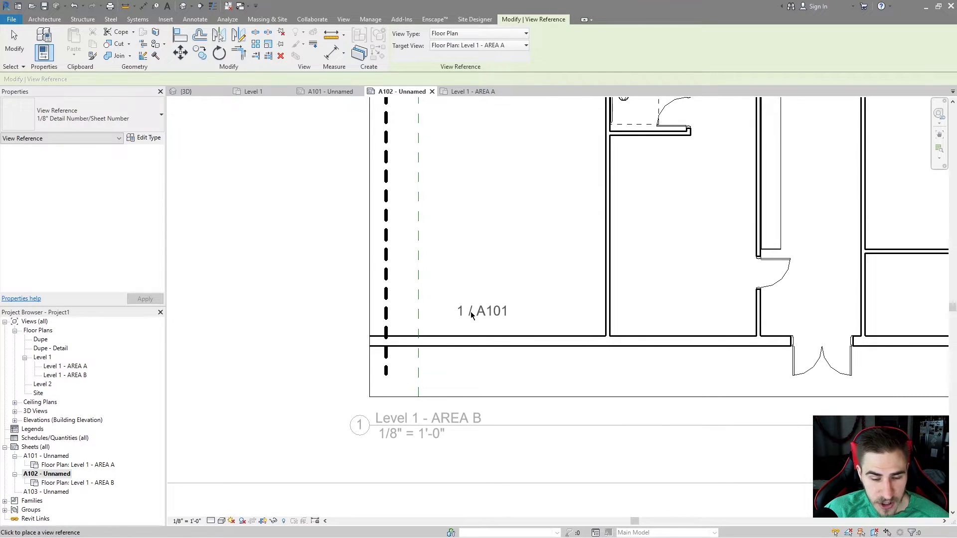
{"action": "left_click", "coordinate": [493, 313]}
{"action": "key", "text": "Escape"}
Rotate the new view reference 90 degrees and move it to the west side of the matchline at its south end.
{"action": "left_click", "coordinate": [493, 313]}
{"action": "key", "text": "r"}
{"action": "key", "text": "o"}
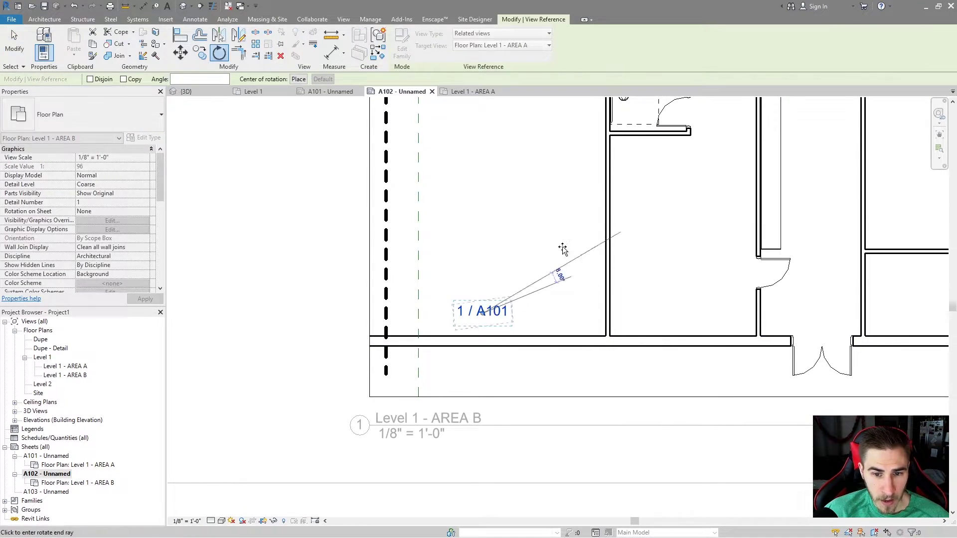
{"action": "left_click", "coordinate": [561, 275]}
{"action": "type", "text": "90"}
{"action": "key", "text": "Return"}
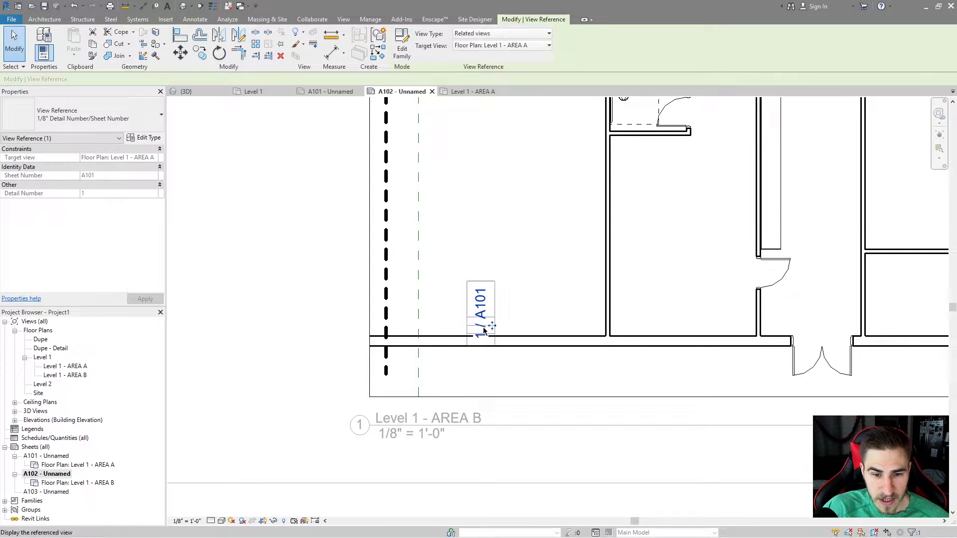
{"action": "left_click_drag", "start_coordinate": [480, 314], "coordinate": [383, 392]}
Turn off Crop Region Visible for the Level 1 - AREA B view.
{"action": "left_click", "coordinate": [213, 292]}
{"action": "scroll", "coordinate": [136, 187], "scroll_direction": "down", "scroll_amount": 5}
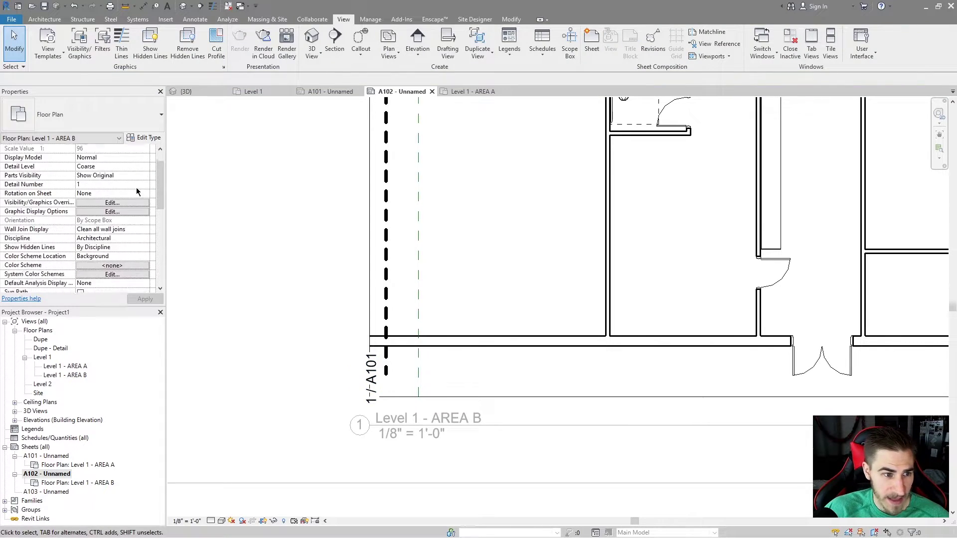
{"action": "left_click", "coordinate": [81, 275]}
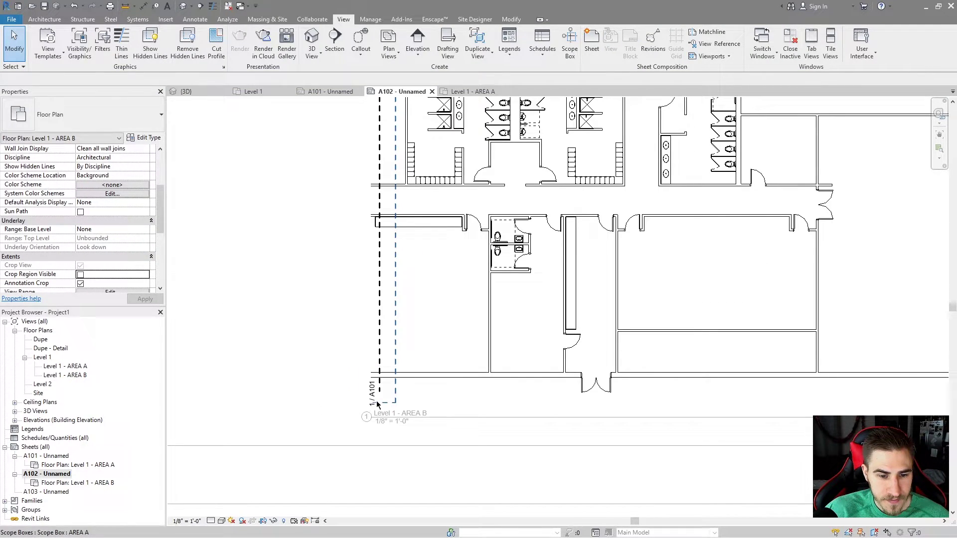
Copy the view reference straight up to the north end of the matchline on its west side.
{"action": "left_click_drag", "start_coordinate": [377, 405], "coordinate": [431, 335]}
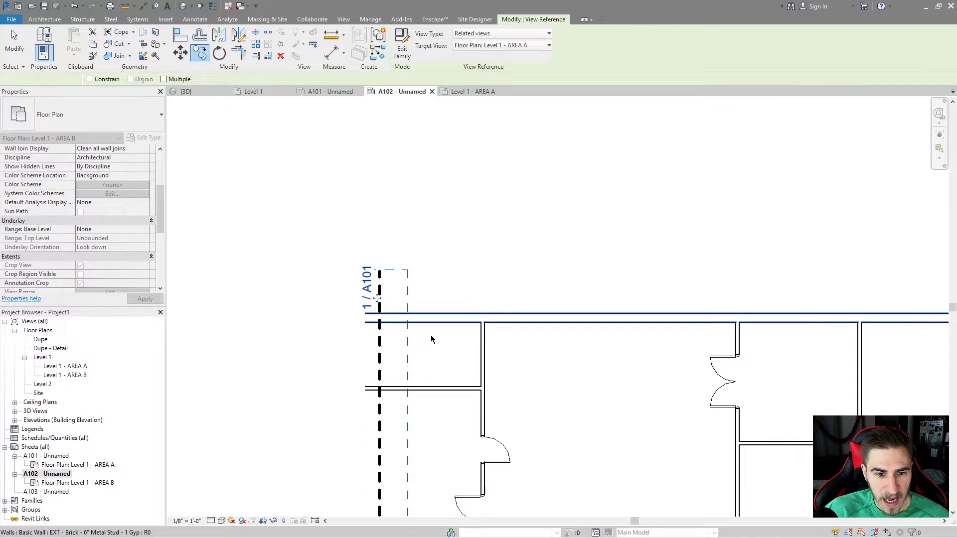
{"action": "key", "text": "Escape"}
{"action": "scroll", "coordinate": [431, 299], "scroll_direction": "down", "scroll_amount": 3}
{"action": "scroll", "coordinate": [439, 256], "scroll_direction": "up", "scroll_amount": 3}
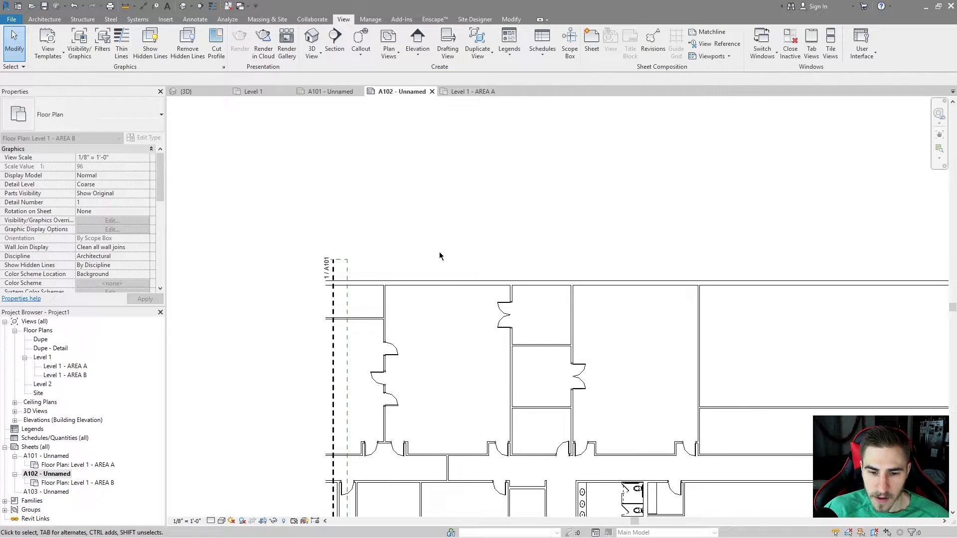
Review the matchline and view references on sheets A102 and A101 and in the Level 1 - AREA A view.
{"action": "scroll", "coordinate": [439, 256], "scroll_direction": "down", "scroll_amount": 2}
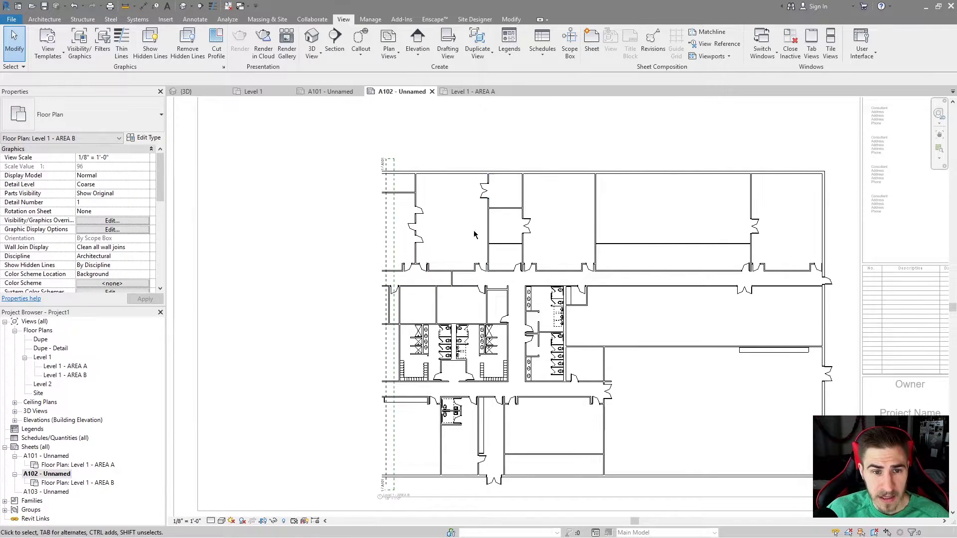
{"action": "scroll", "coordinate": [405, 190], "scroll_direction": "up", "scroll_amount": 2}
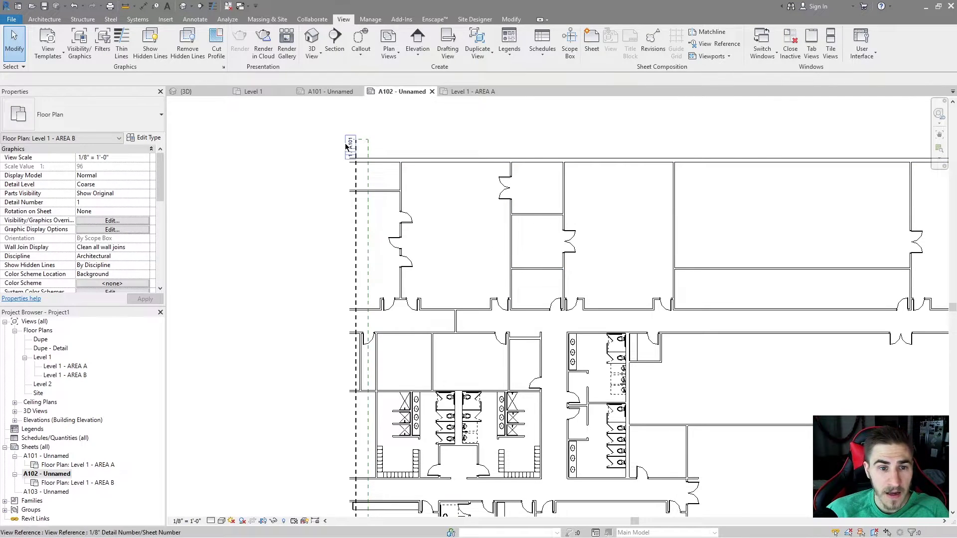
{"action": "left_click", "coordinate": [329, 91]}
{"action": "scroll", "coordinate": [667, 442], "scroll_direction": "up", "scroll_amount": 2}
{"action": "scroll", "coordinate": [667, 442], "scroll_direction": "down", "scroll_amount": 4}
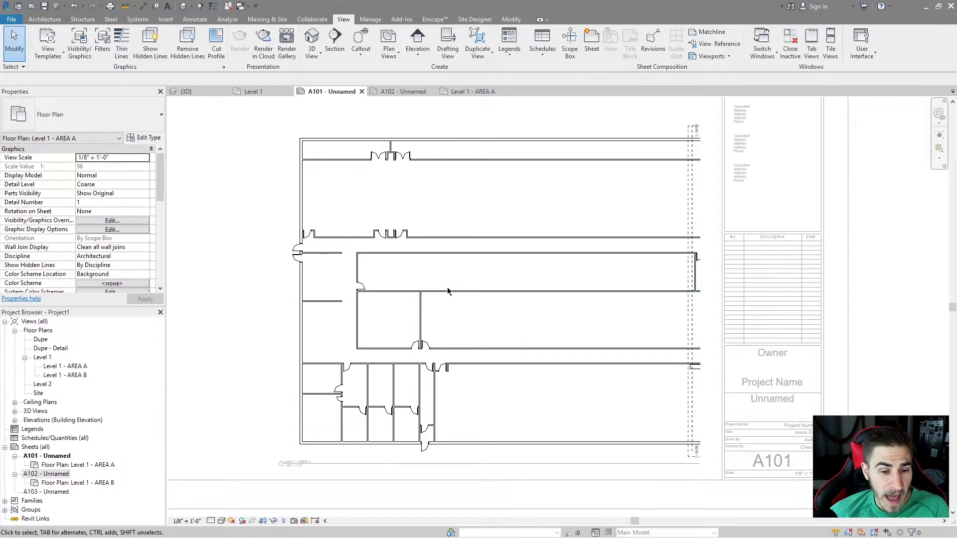
{"action": "scroll", "coordinate": [447, 292], "scroll_direction": "down", "scroll_amount": 1}
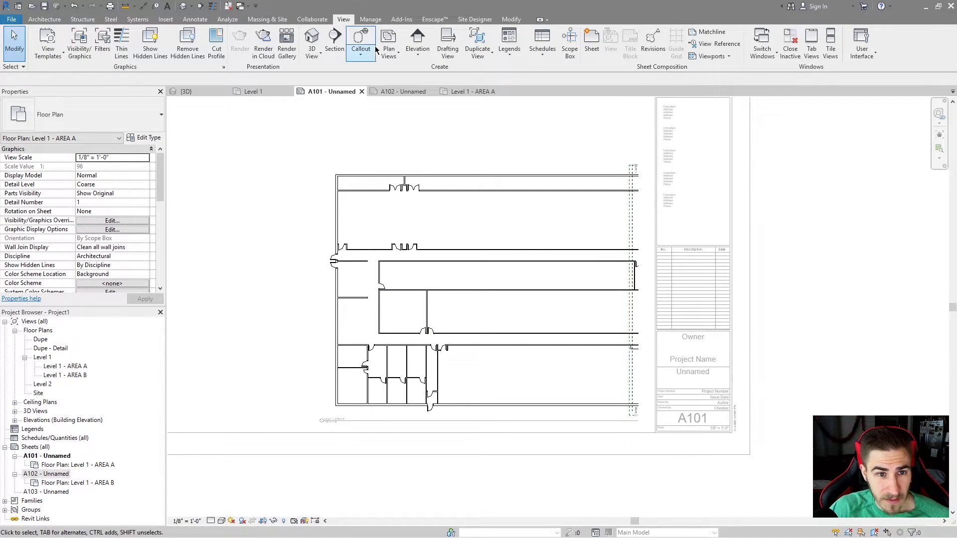
{"action": "left_click", "coordinate": [470, 92]}
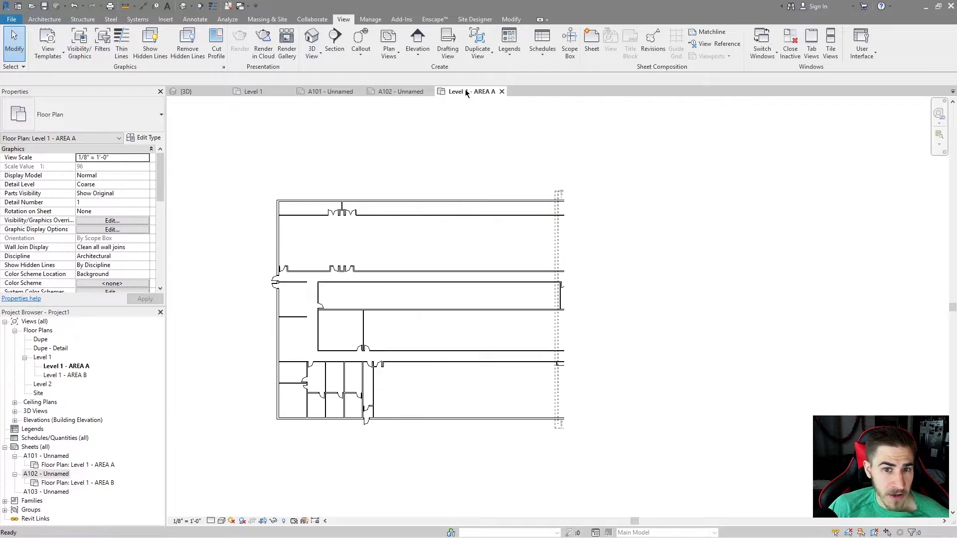
In the Level 1 plan, pull the AREA A scope box's east edge westward and check the cropped plan on sheet A101.
{"action": "left_click", "coordinate": [292, 94]}
{"action": "scroll", "coordinate": [737, 311], "scroll_direction": "down", "scroll_amount": 3}
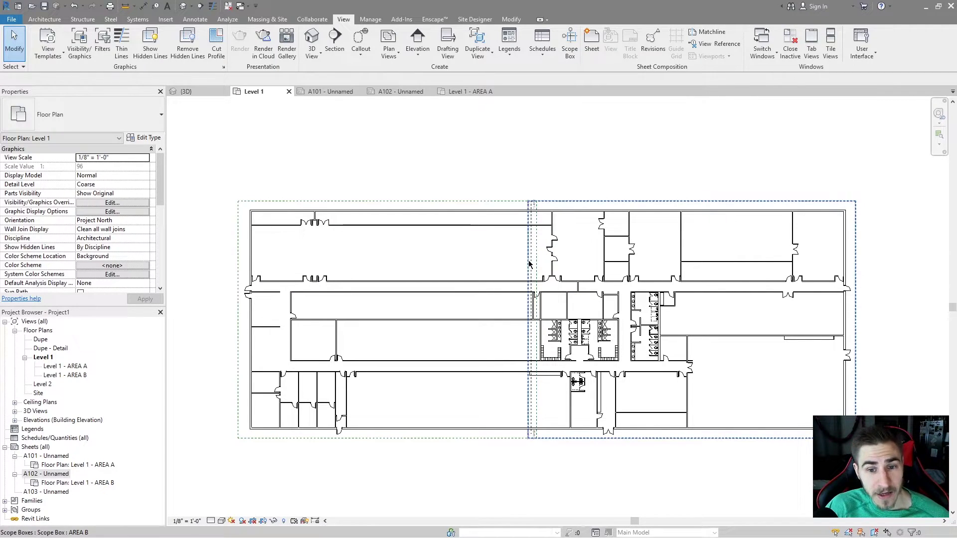
{"action": "middle_click_drag", "start_coordinate": [403, 210], "coordinate": [419, 201]}
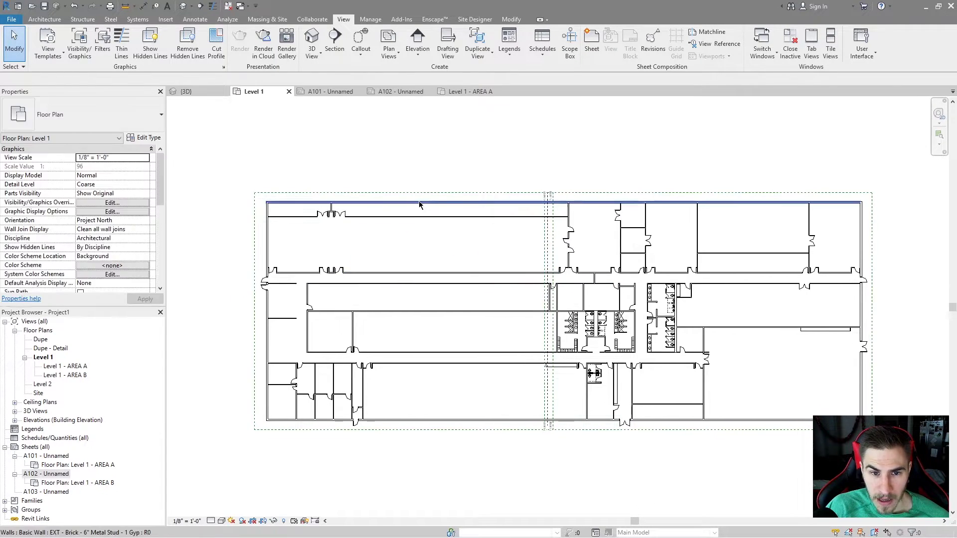
{"action": "left_click", "coordinate": [410, 198]}
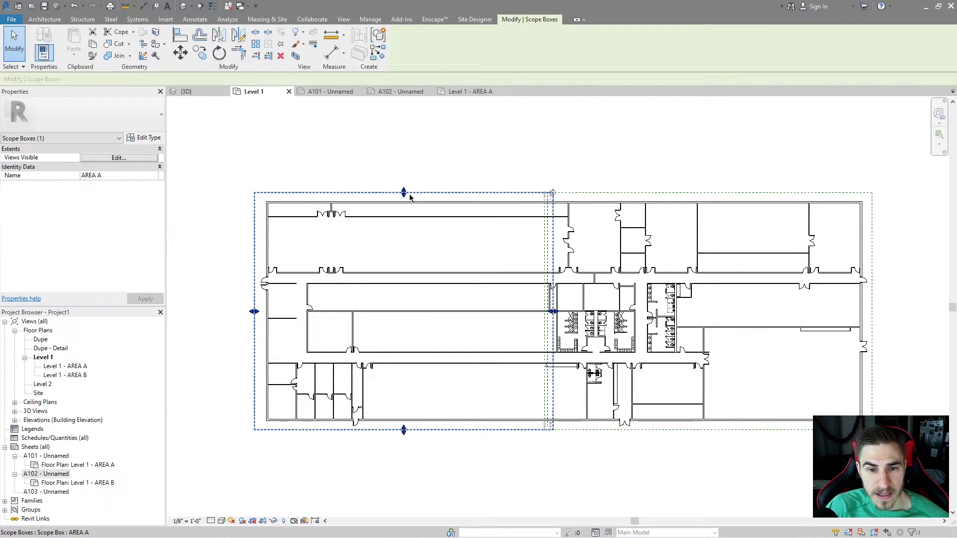
{"action": "left_click_drag", "start_coordinate": [552, 312], "coordinate": [465, 312]}
{"action": "left_click", "coordinate": [195, 438]}
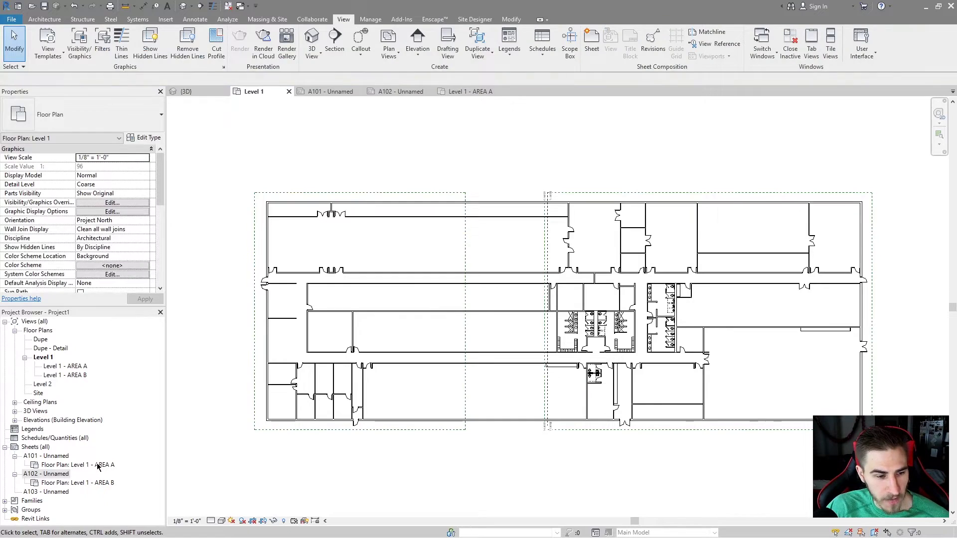
{"action": "double_click", "coordinate": [65, 457]}
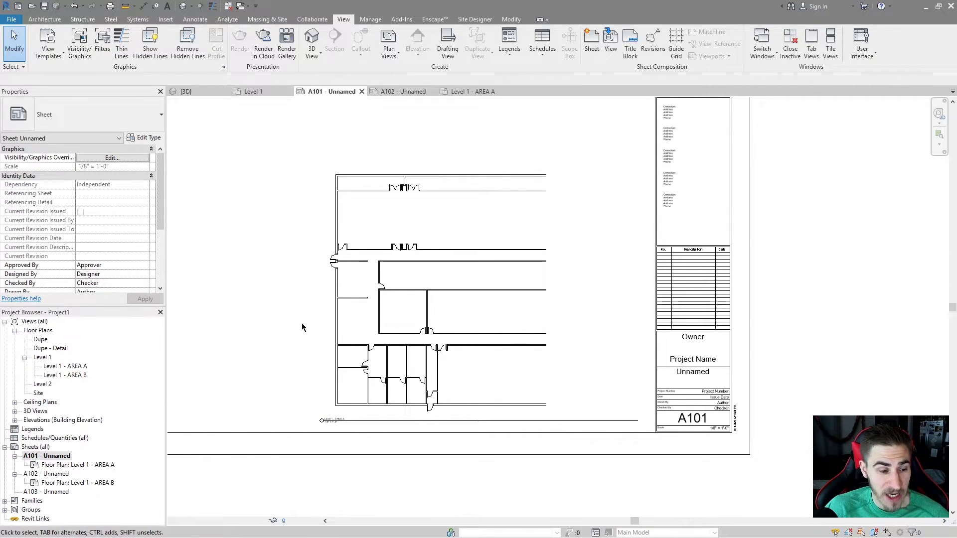
Return to the Level 1 plan and undo the AREA A scope box resize.
{"action": "left_click", "coordinate": [239, 92]}
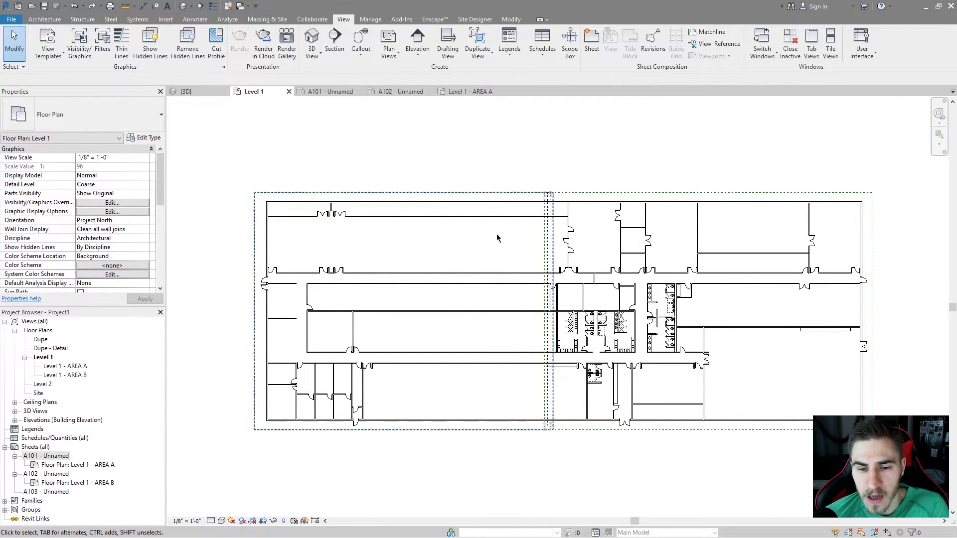
{"action": "scroll", "coordinate": [483, 259], "scroll_direction": "down", "scroll_amount": 3}
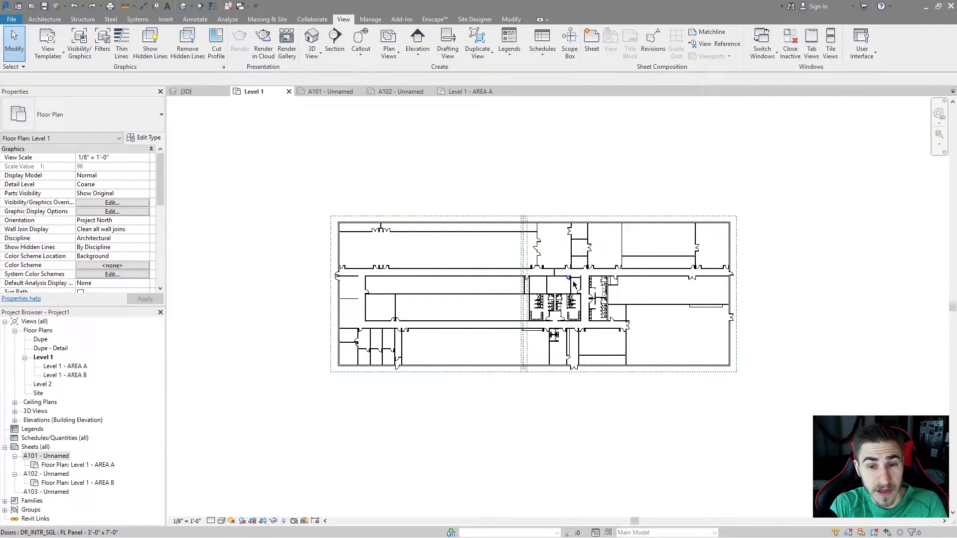
{"action": "scroll", "coordinate": [448, 289], "scroll_direction": "up", "scroll_amount": 4}
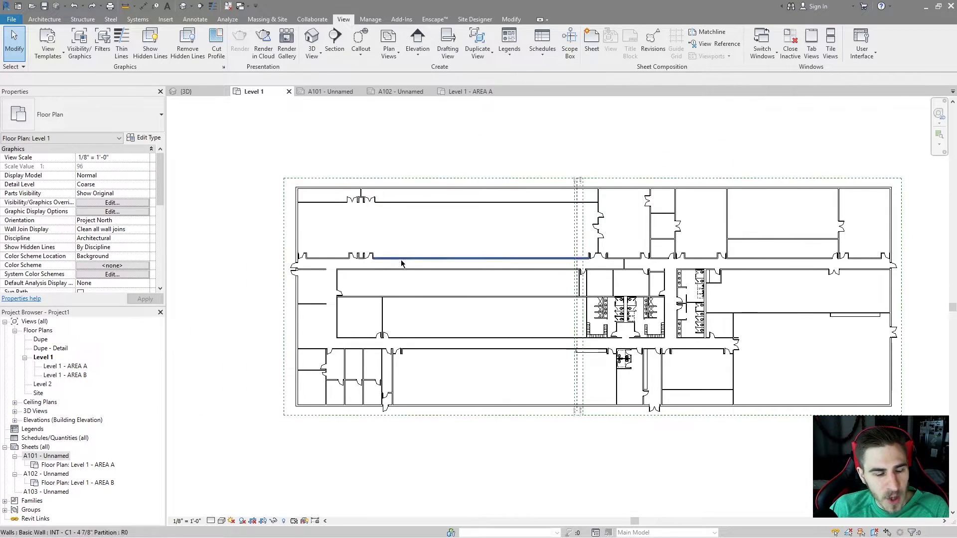
{"action": "middle_click_drag", "start_coordinate": [449, 304], "coordinate": [426, 306]}
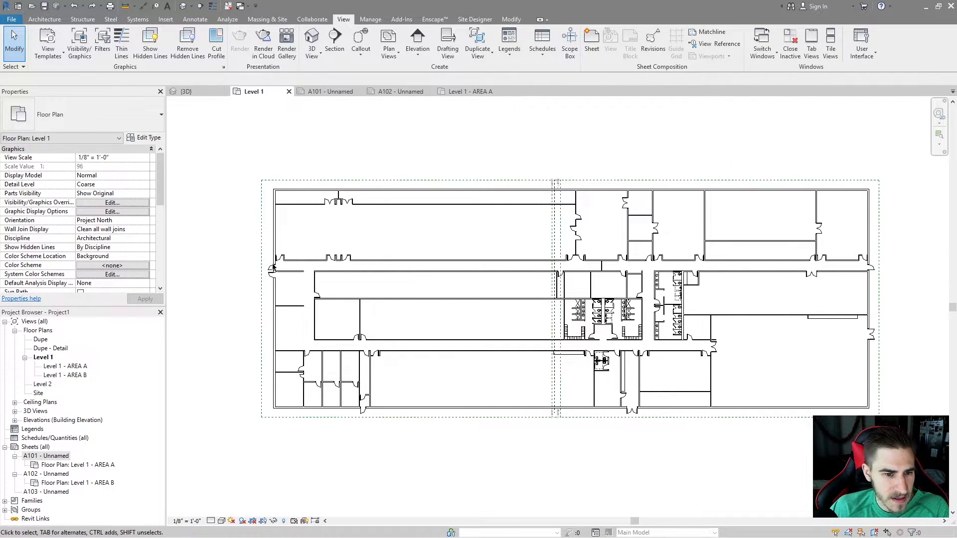
Check the AREA A plan on sheet A101 with its viewport activated, and return to the Level 1 plan.
{"action": "double_click", "coordinate": [46, 456]}
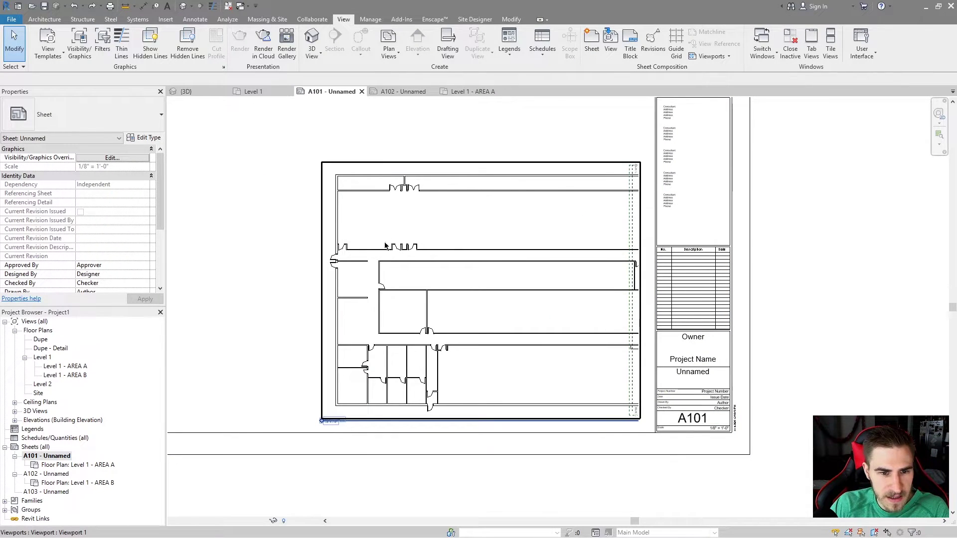
{"action": "double_click", "coordinate": [385, 244]}
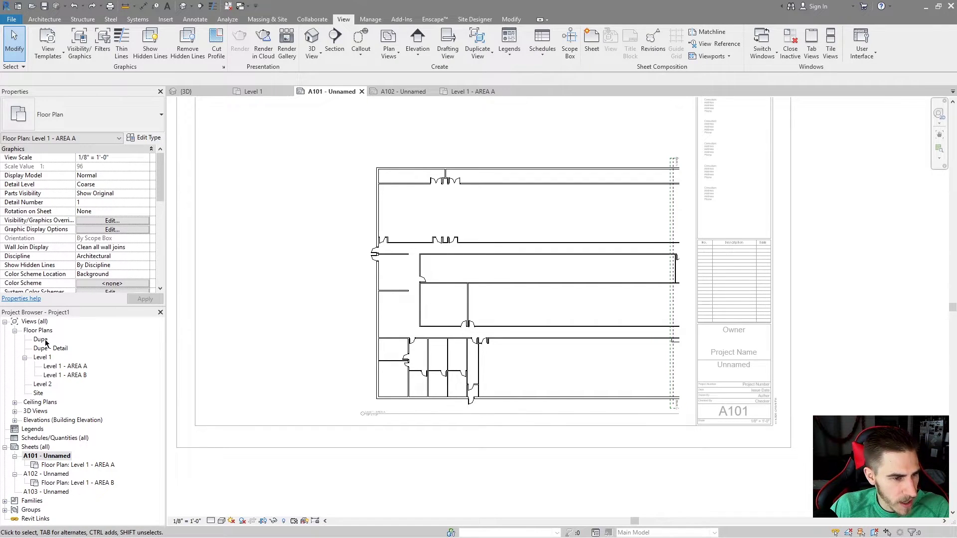
{"action": "double_click", "coordinate": [42, 357]}
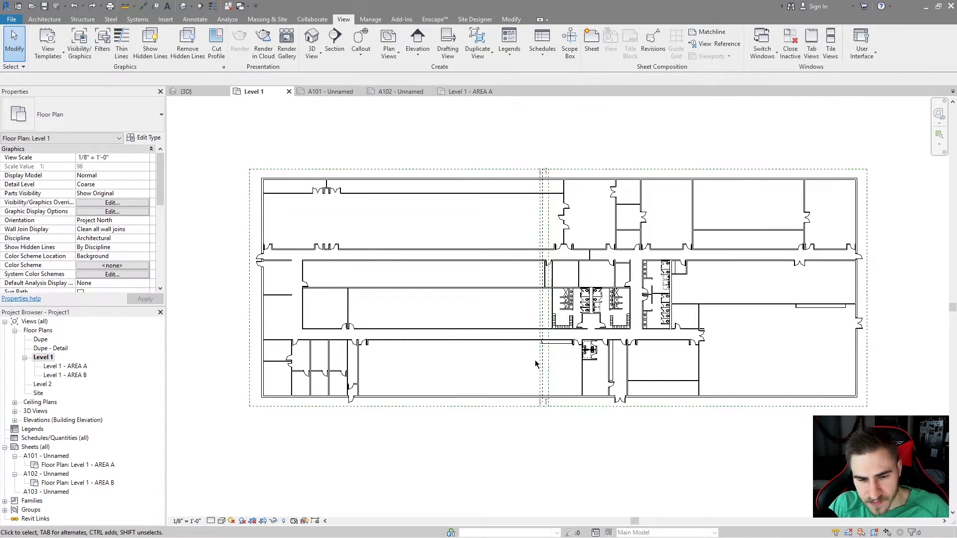
Add a 1/4" Arial text note reading "THIS IS SOME TEXT" across the south part of the matchline in Level 1.
{"action": "scroll", "coordinate": [556, 392], "scroll_direction": "up", "scroll_amount": 4}
{"action": "middle_click_drag", "start_coordinate": [554, 390], "coordinate": [555, 392]}
{"action": "scroll", "coordinate": [575, 375], "scroll_direction": "up", "scroll_amount": 3}
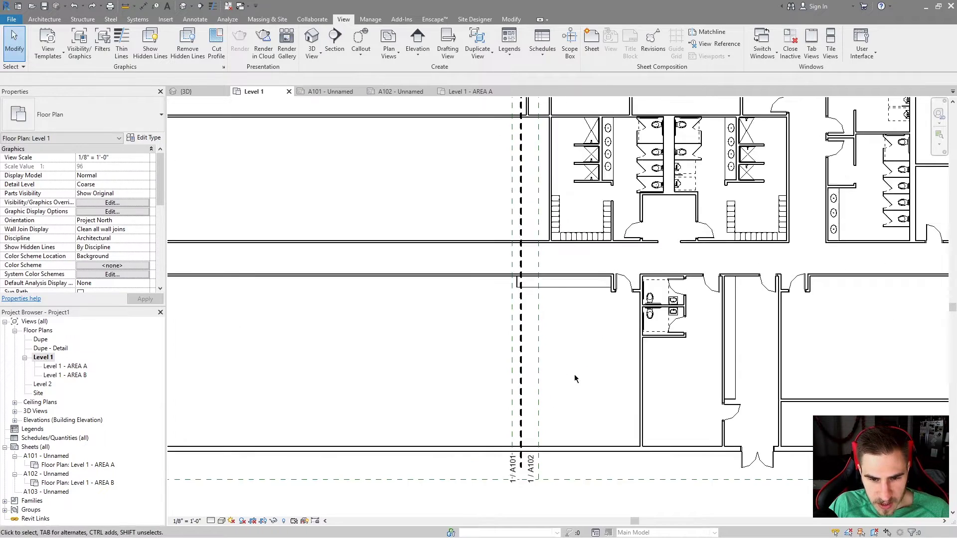
{"action": "scroll", "coordinate": [557, 297], "scroll_direction": "up", "scroll_amount": 2}
{"action": "scroll", "coordinate": [546, 357], "scroll_direction": "up", "scroll_amount": 2}
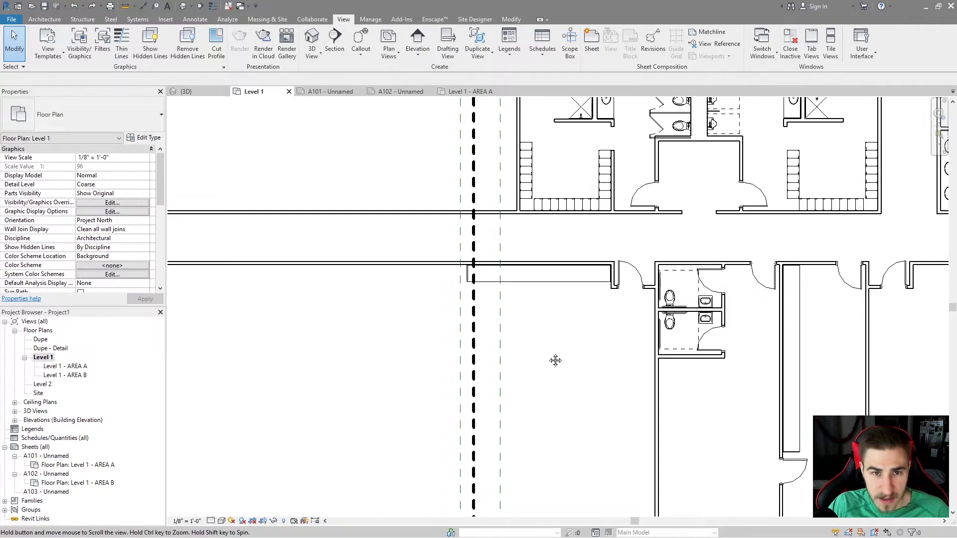
{"action": "left_click", "coordinate": [195, 20]}
{"action": "left_click", "coordinate": [429, 45]}
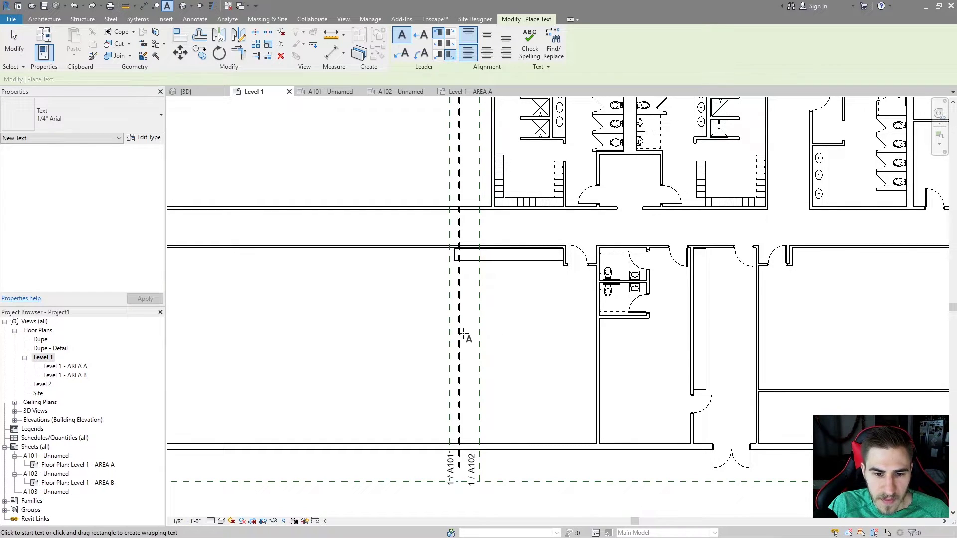
{"action": "left_click", "coordinate": [439, 338]}
{"action": "type", "text": "T"}
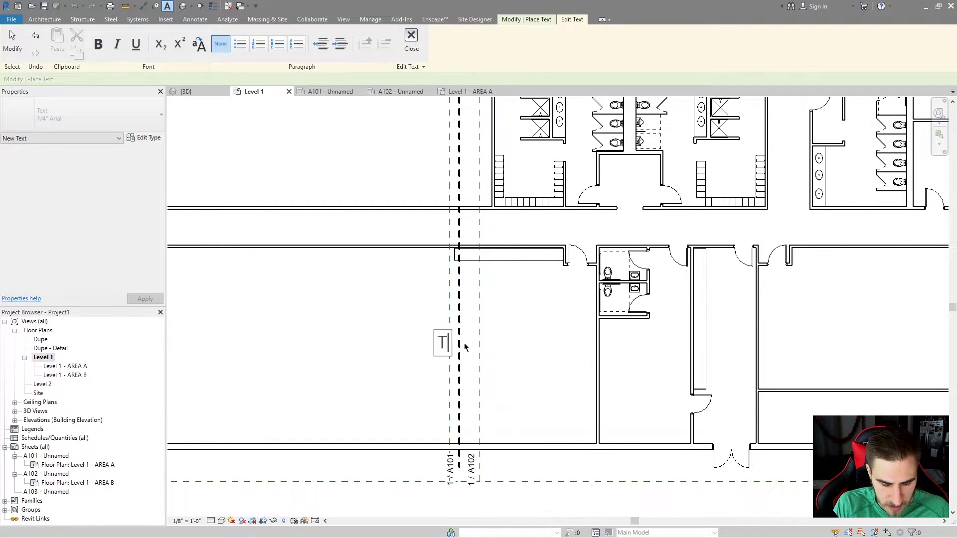
{"action": "type", "text": "HIS IS SOME TEX"}
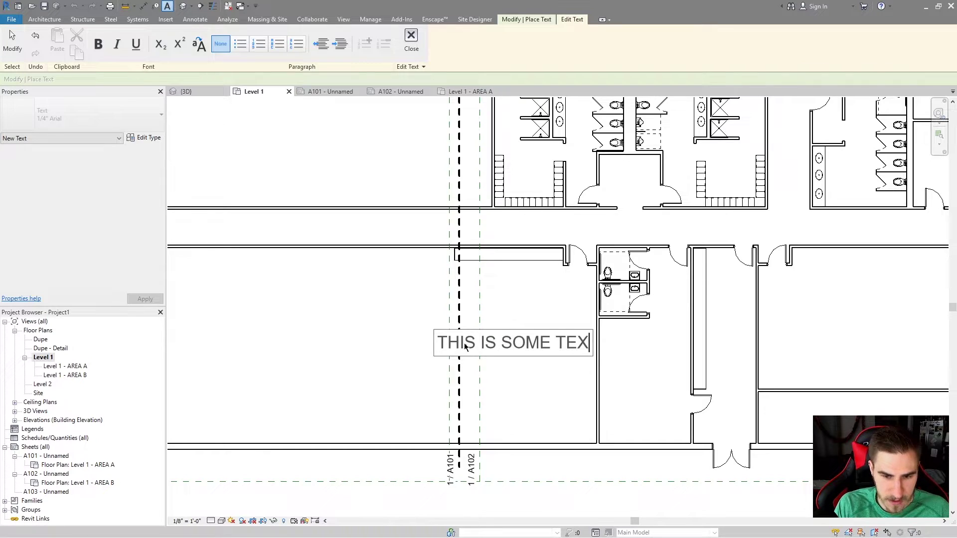
{"action": "type", "text": "T"}
{"action": "key", "text": "Escape"}
{"action": "key", "text": "Escape"}
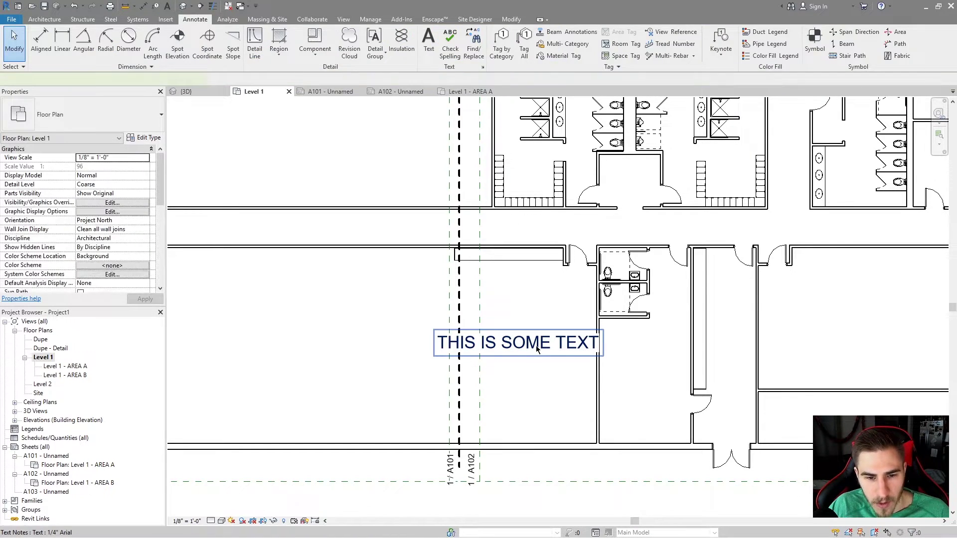
Reposition the text note beside the toilet rooms and narrow its box so the text wraps onto two lines.
{"action": "left_click_drag", "start_coordinate": [537, 349], "coordinate": [505, 332]}
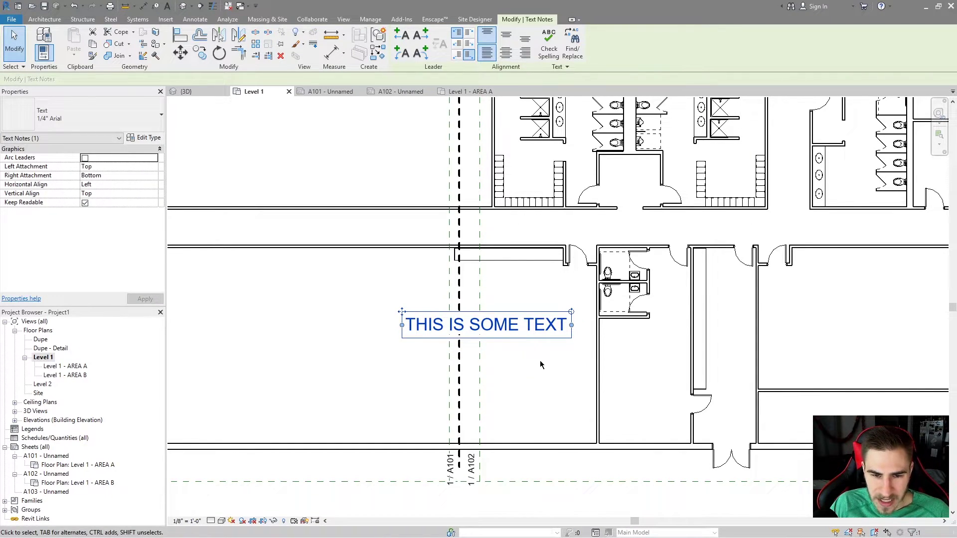
{"action": "left_click", "coordinate": [519, 325]}
{"action": "left_click", "coordinate": [513, 384]}
{"action": "left_click_drag", "start_coordinate": [412, 312], "coordinate": [445, 301]}
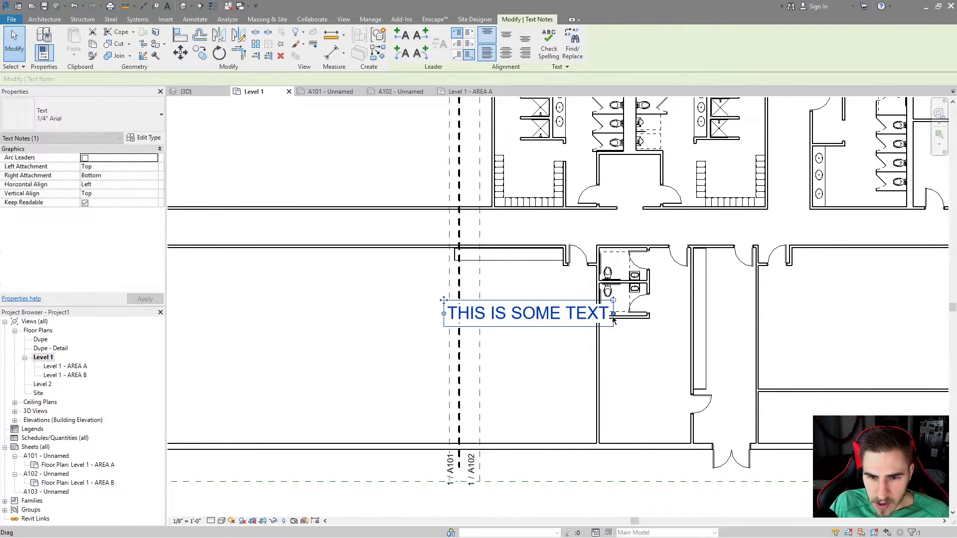
{"action": "left_click_drag", "start_coordinate": [615, 321], "coordinate": [596, 323]}
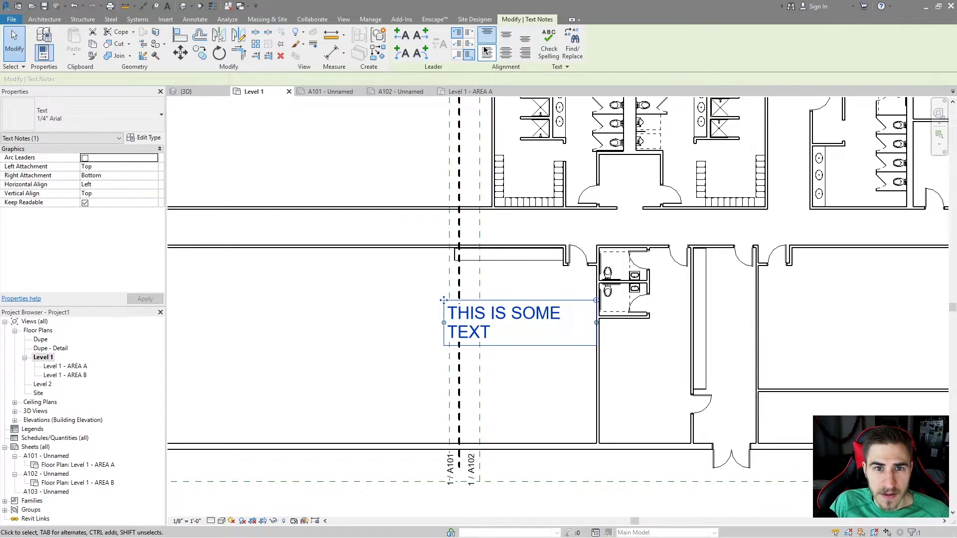
Set the text note's vertical alignment to Middle and its horizontal alignment to Center.
{"action": "left_click", "coordinate": [506, 34]}
{"action": "left_click", "coordinate": [555, 60]}
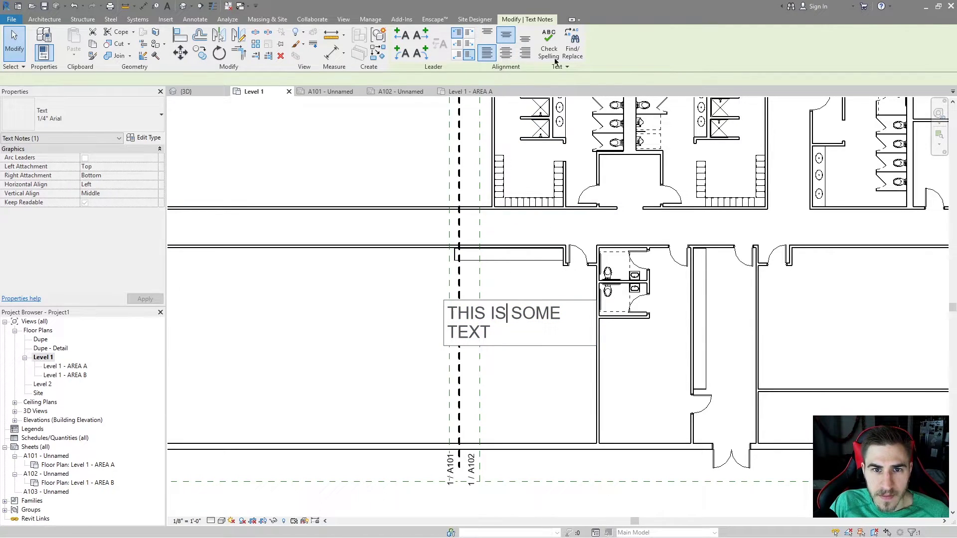
{"action": "key", "text": "Escape"}
{"action": "left_click", "coordinate": [537, 273]}
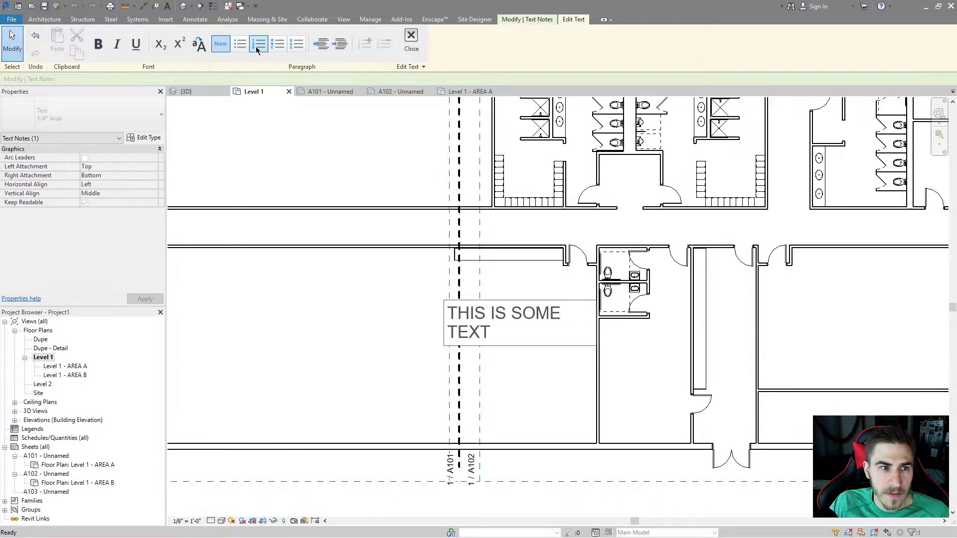
{"action": "left_click", "coordinate": [412, 42]}
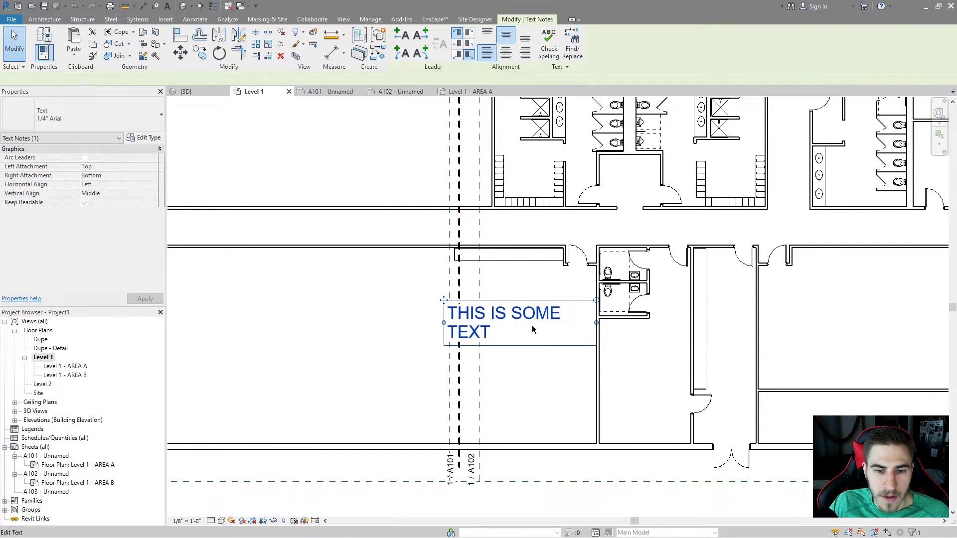
{"action": "left_click", "coordinate": [506, 52]}
{"action": "key", "text": "Escape"}
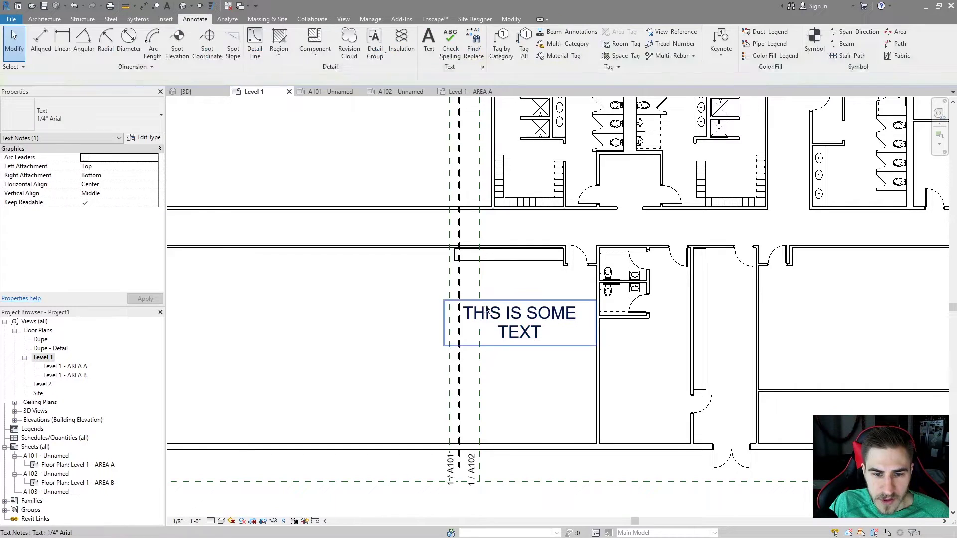
Nudge the text note slightly east so its wording sits just east of the matchline.
{"action": "left_click", "coordinate": [445, 301]}
{"action": "left_click_drag", "start_coordinate": [446, 302], "coordinate": [448, 298]}
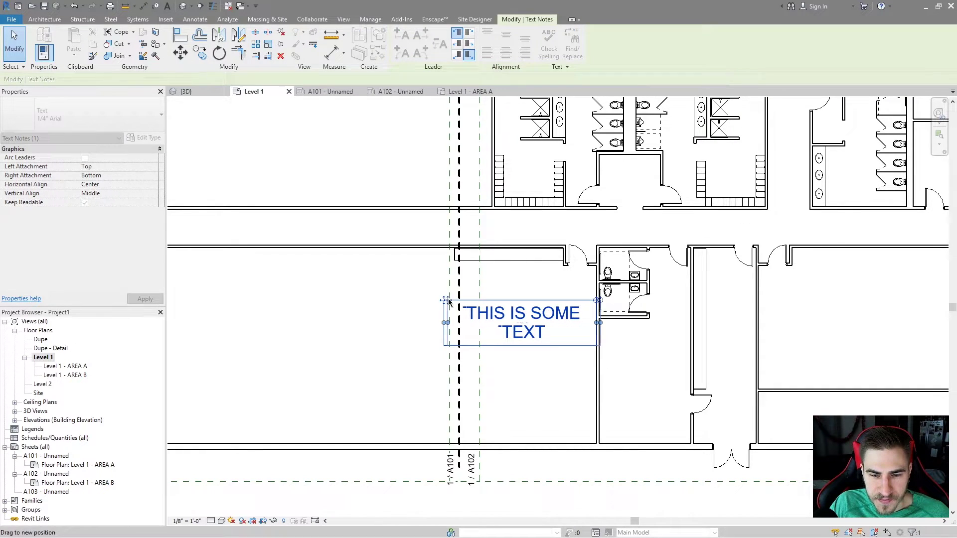
{"action": "key", "text": "Escape"}
Check sheets A101 and A102 for the text note and inspect it inside the activated AREA B viewport.
{"action": "double_click", "coordinate": [46, 456]}
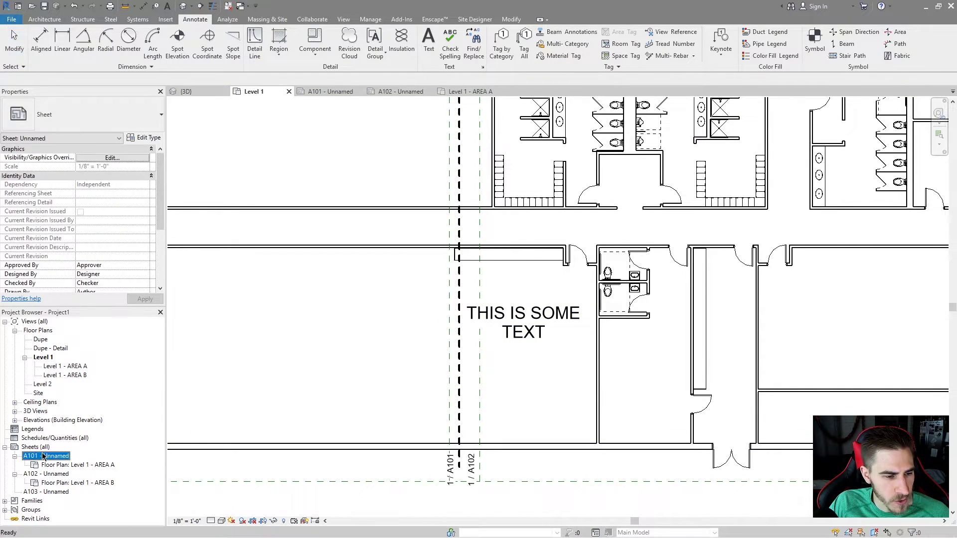
{"action": "scroll", "coordinate": [648, 384], "scroll_direction": "up", "scroll_amount": 3}
{"action": "scroll", "coordinate": [648, 384], "scroll_direction": "down", "scroll_amount": 3}
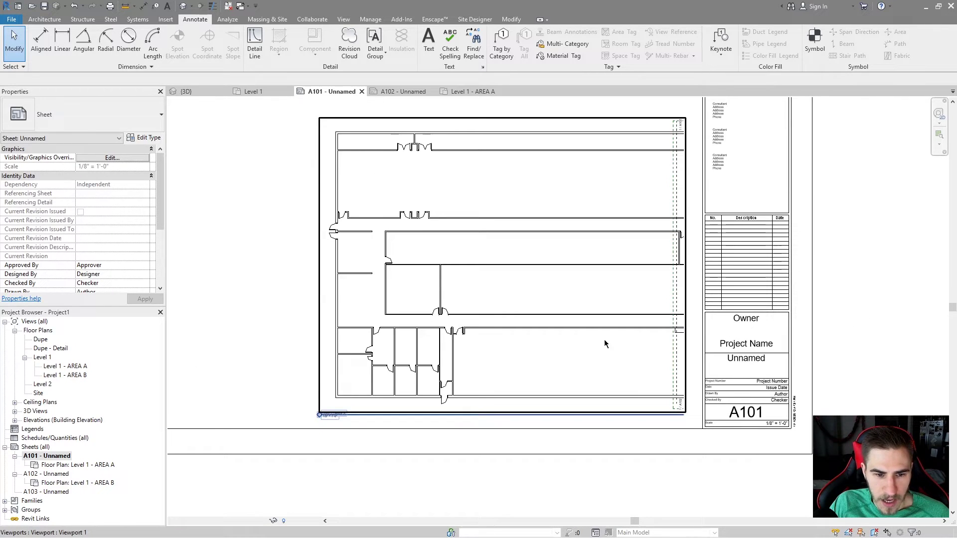
{"action": "double_click", "coordinate": [55, 474]}
{"action": "scroll", "coordinate": [488, 324], "scroll_direction": "up", "scroll_amount": 5}
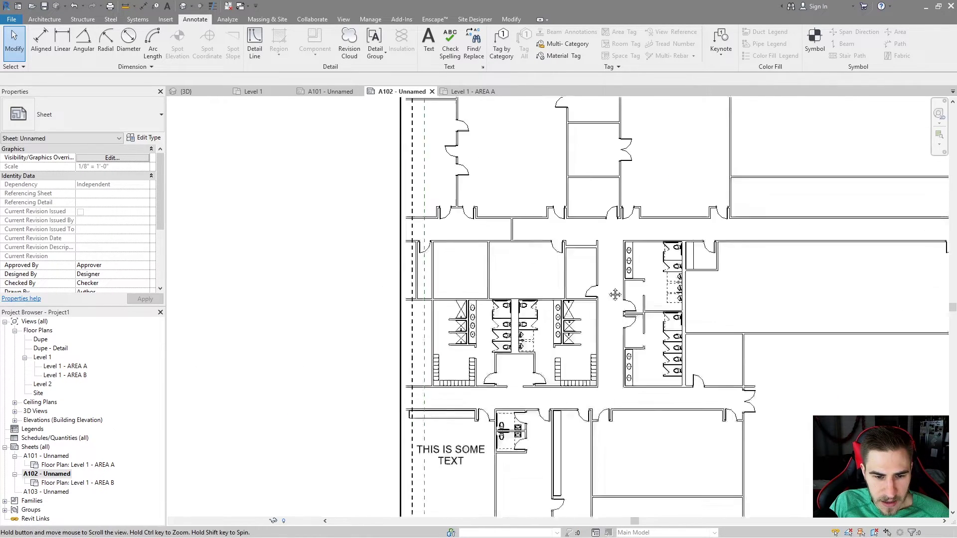
{"action": "scroll", "coordinate": [479, 353], "scroll_direction": "down", "scroll_amount": 1}
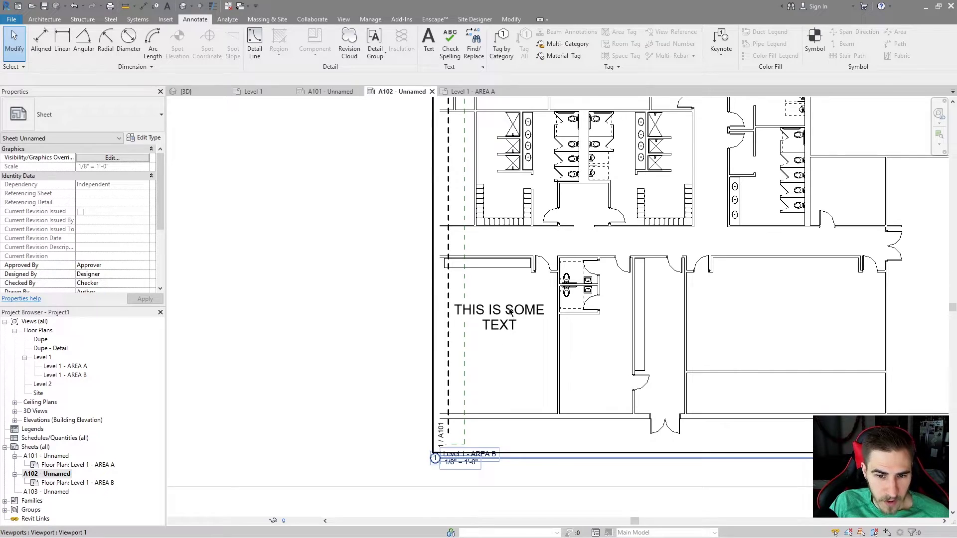
{"action": "double_click", "coordinate": [507, 351]}
{"action": "left_click", "coordinate": [516, 313]}
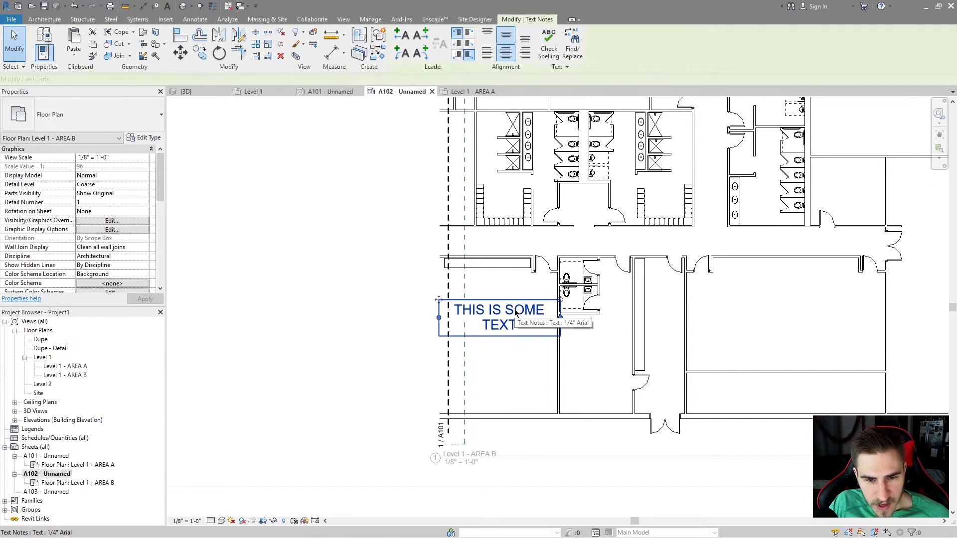
{"action": "left_click", "coordinate": [512, 373]}
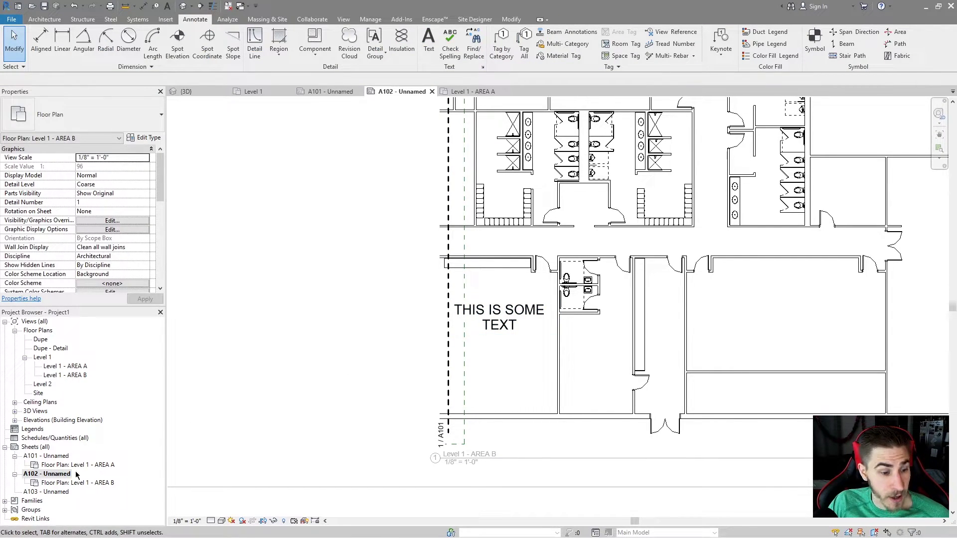
Return to the Level 1 plan and move the text note southwest so it straddles the matchline.
{"action": "left_click", "coordinate": [41, 457]}
{"action": "double_click", "coordinate": [50, 349]}
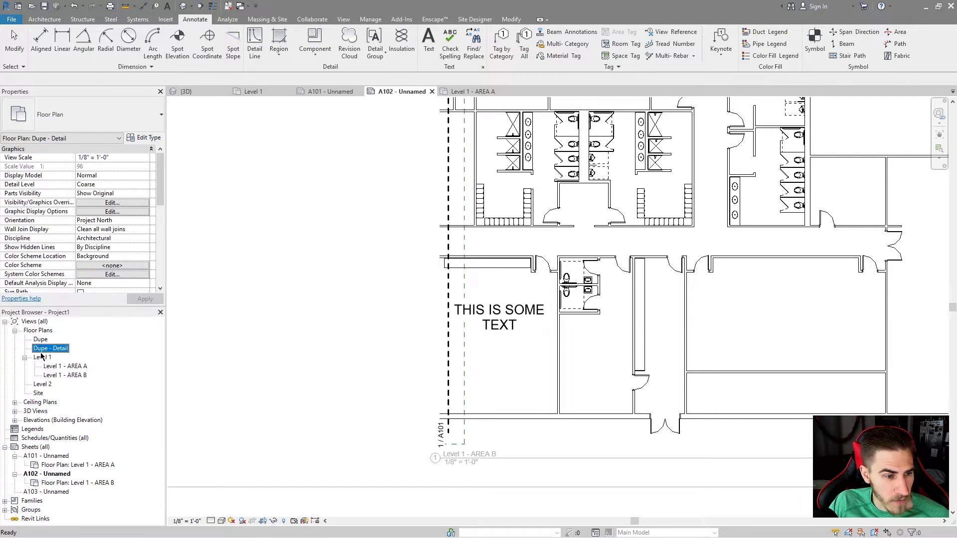
{"action": "double_click", "coordinate": [42, 358]}
{"action": "scroll", "coordinate": [532, 333], "scroll_direction": "down", "scroll_amount": 3}
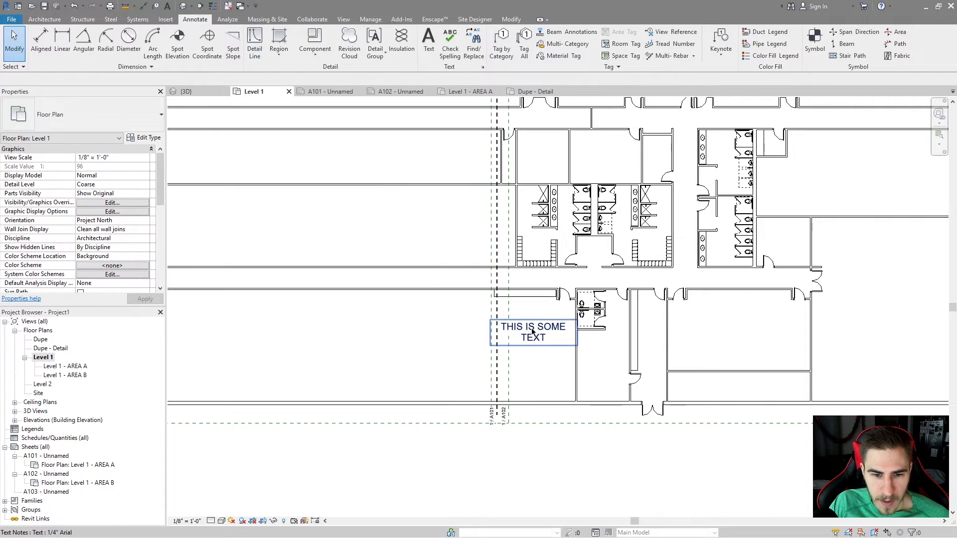
{"action": "left_click_drag", "start_coordinate": [521, 335], "coordinate": [485, 347]}
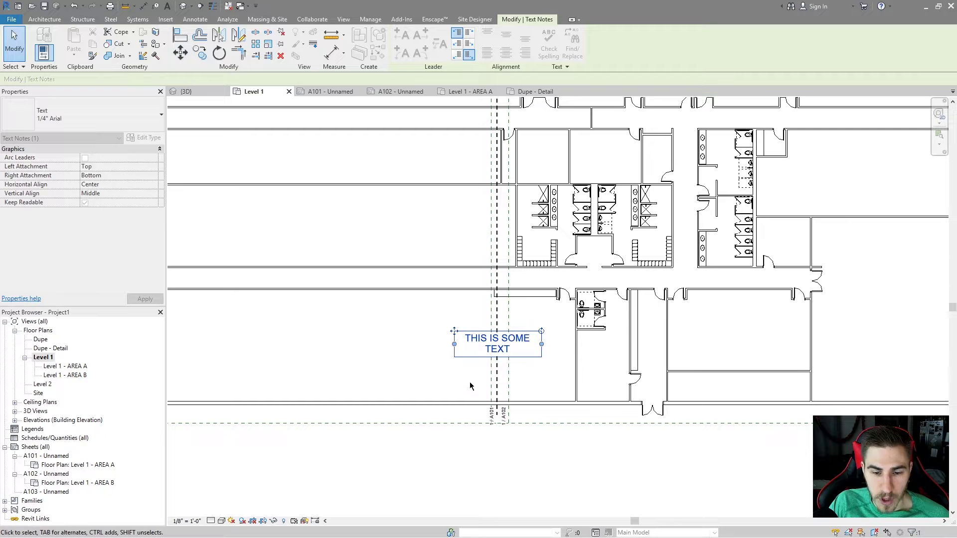
Check sheet A102 for the moved text note and review the AREA B view's extents settings.
{"action": "left_click", "coordinate": [70, 483]}
{"action": "double_click", "coordinate": [42, 473]}
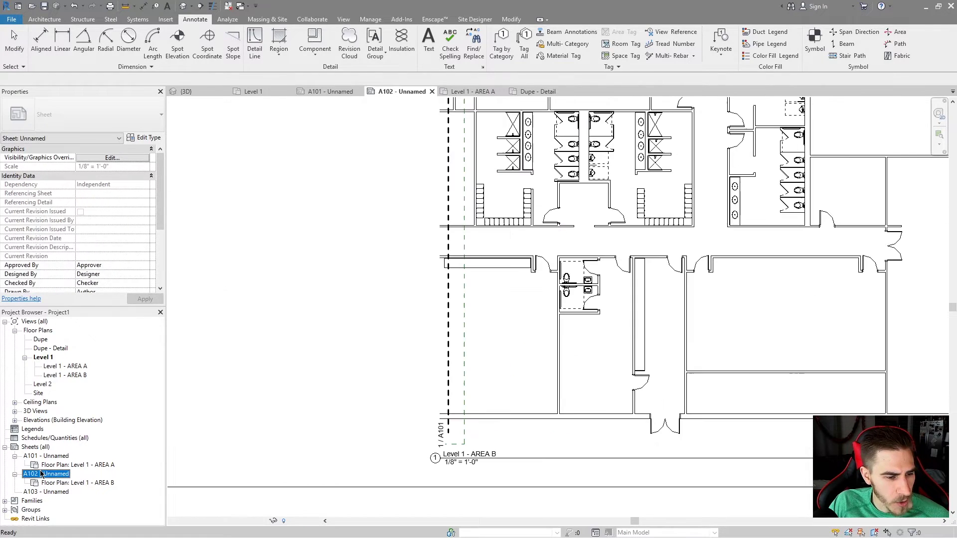
{"action": "left_click", "coordinate": [414, 411]}
{"action": "scroll", "coordinate": [478, 345], "scroll_direction": "down", "scroll_amount": 1}
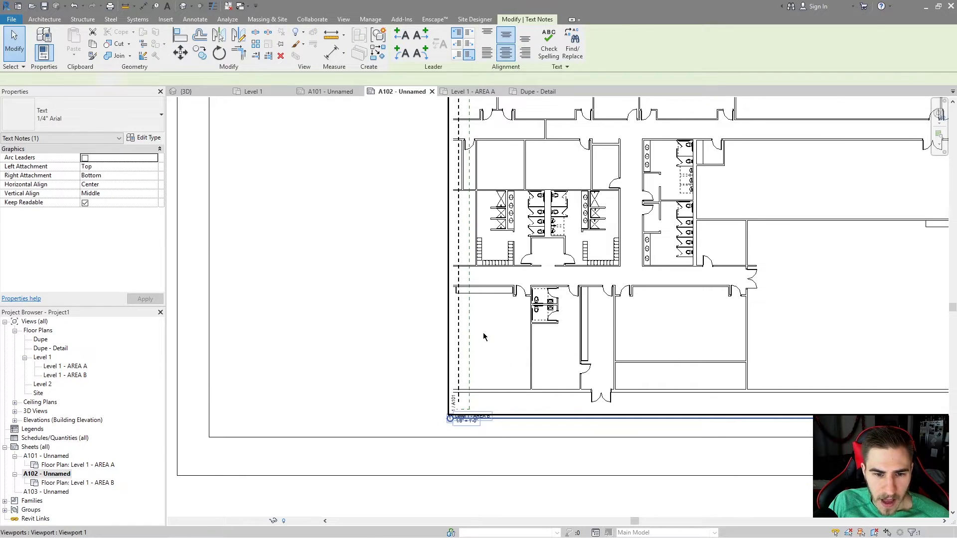
{"action": "double_click", "coordinate": [484, 333]}
{"action": "middle_click_drag", "start_coordinate": [578, 317], "coordinate": [529, 337]}
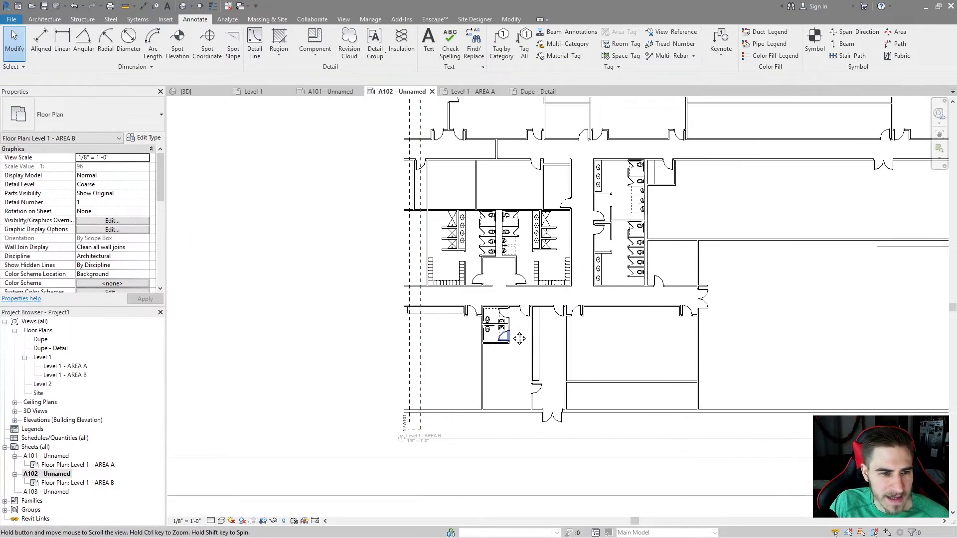
{"action": "scroll", "coordinate": [49, 210], "scroll_direction": "down", "scroll_amount": 3}
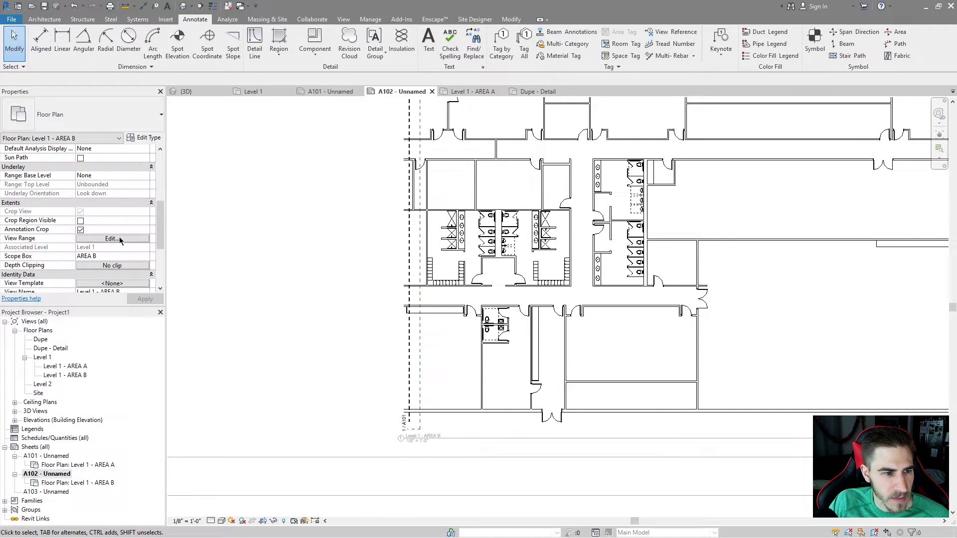
{"action": "scroll", "coordinate": [318, 316], "scroll_direction": "down", "scroll_amount": 4}
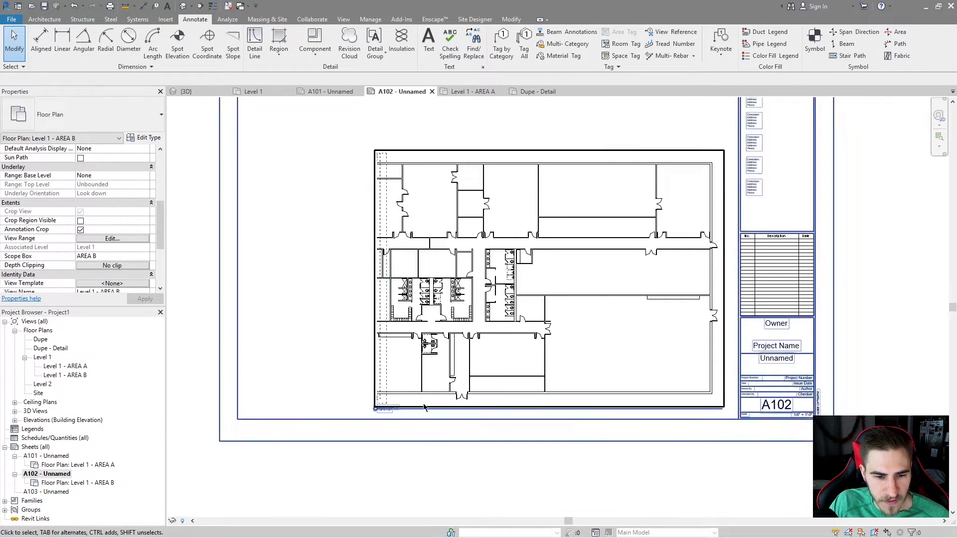
{"action": "double_click", "coordinate": [451, 451]}
Activate the AREA B viewport on sheet A102, show its crop region and extend the annotation crop west past the text note.
{"action": "double_click", "coordinate": [365, 347]}
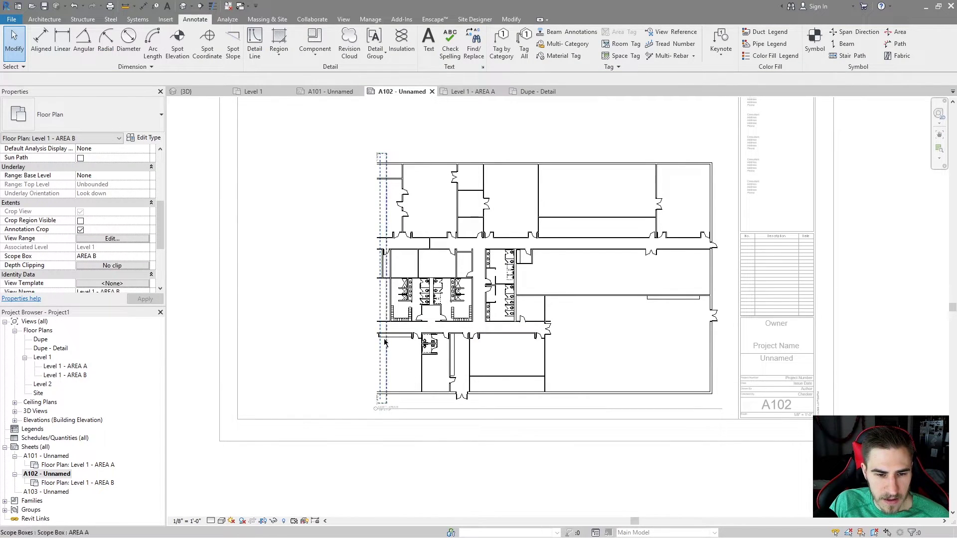
{"action": "scroll", "coordinate": [392, 366], "scroll_direction": "up", "scroll_amount": 2}
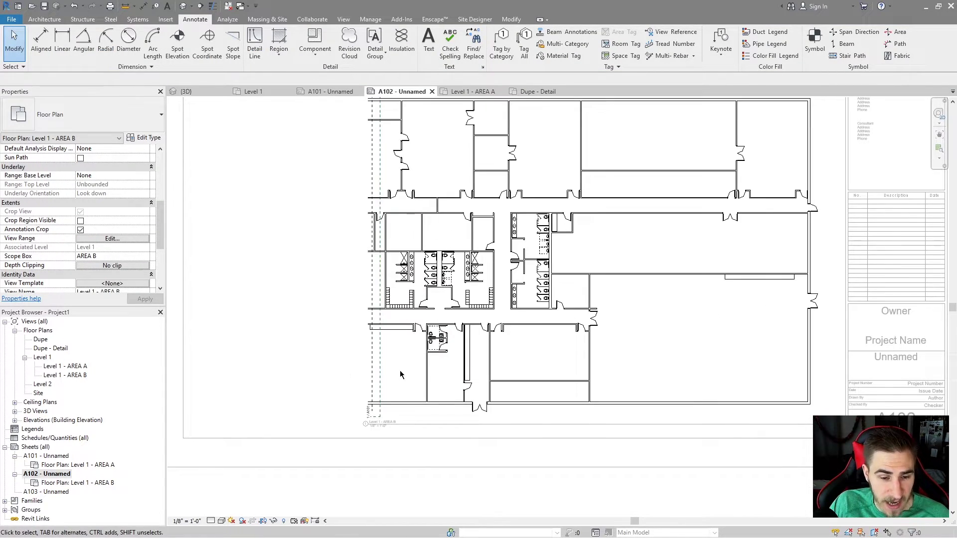
{"action": "left_click", "coordinate": [81, 221]}
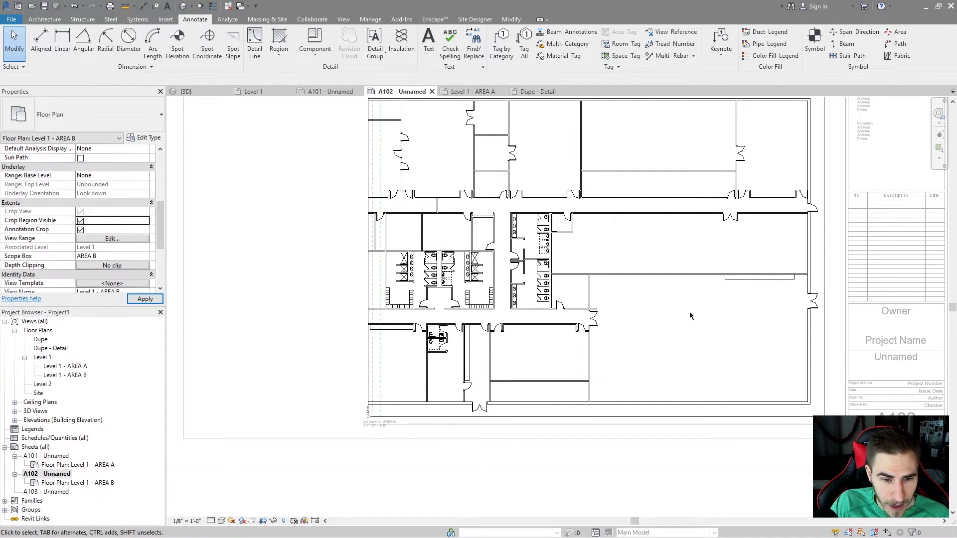
{"action": "left_click", "coordinate": [365, 351]}
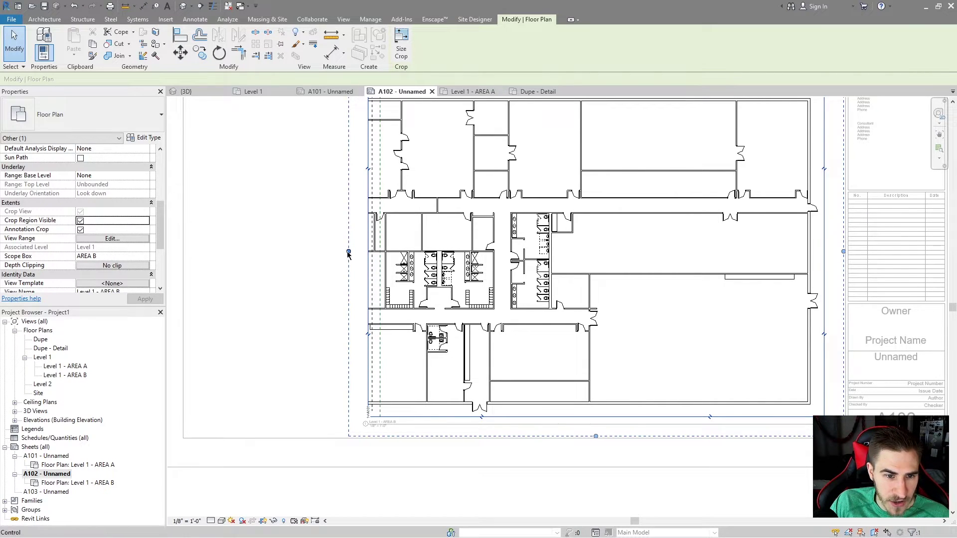
{"action": "left_click_drag", "start_coordinate": [348, 250], "coordinate": [294, 306]}
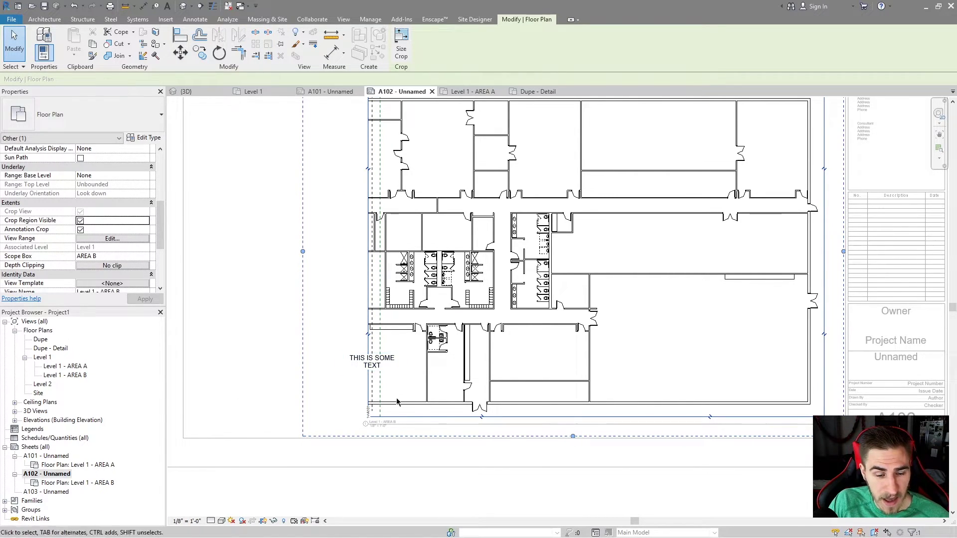
{"action": "left_click", "coordinate": [198, 450]}
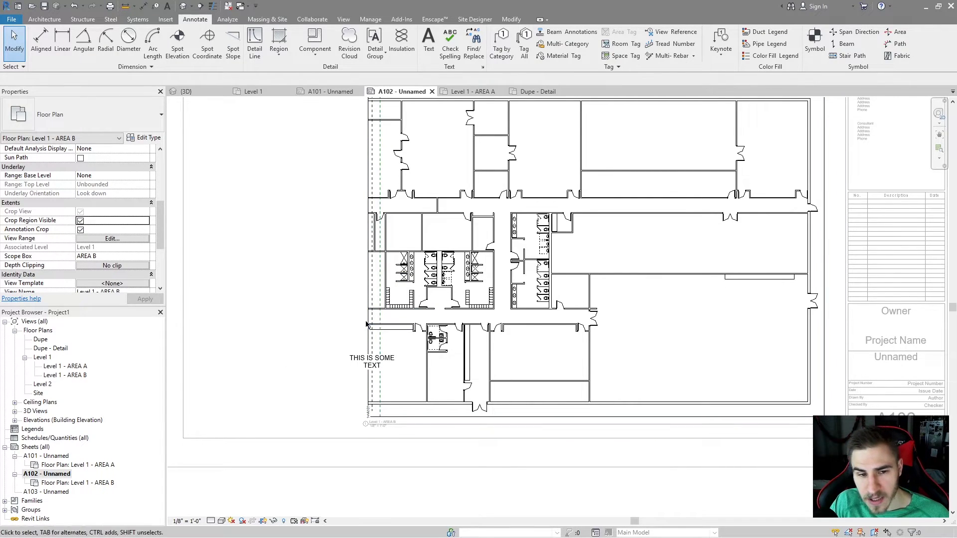
{"action": "scroll", "coordinate": [370, 367], "scroll_direction": "up", "scroll_amount": 2}
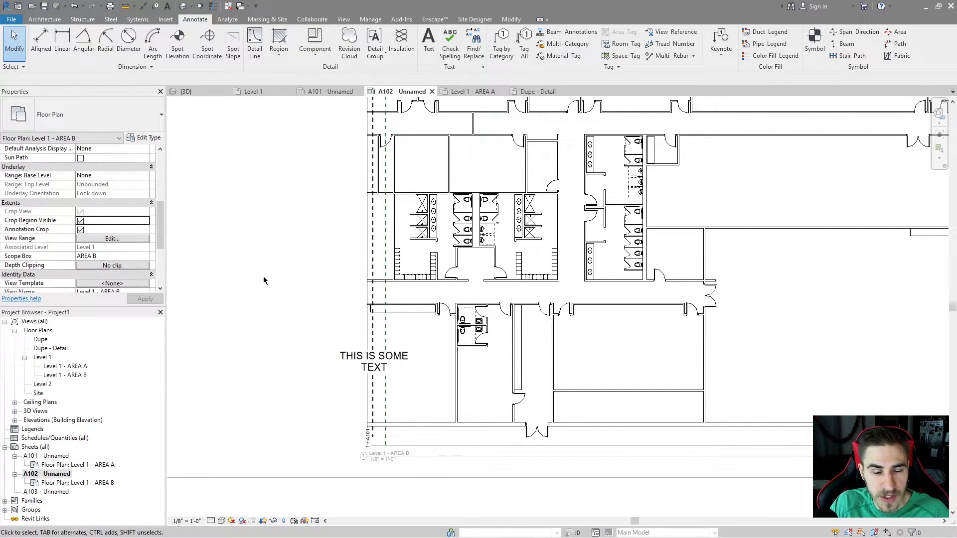
{"action": "middle_click_drag", "start_coordinate": [328, 196], "coordinate": [337, 237]}
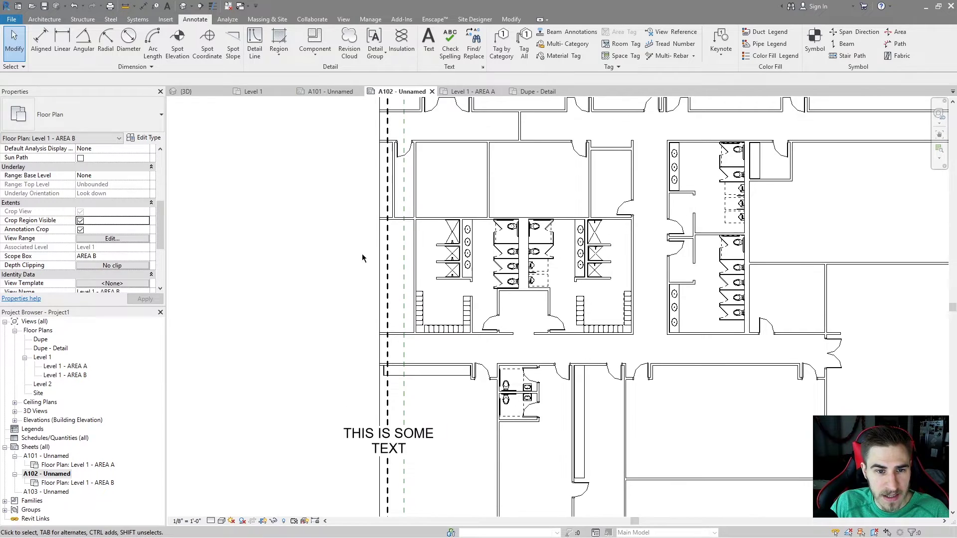
Tag three walls around the corridor near the matchline, moving the two corridor wall tags to or beyond AREA B's west crop edge.
{"action": "left_click", "coordinate": [497, 51]}
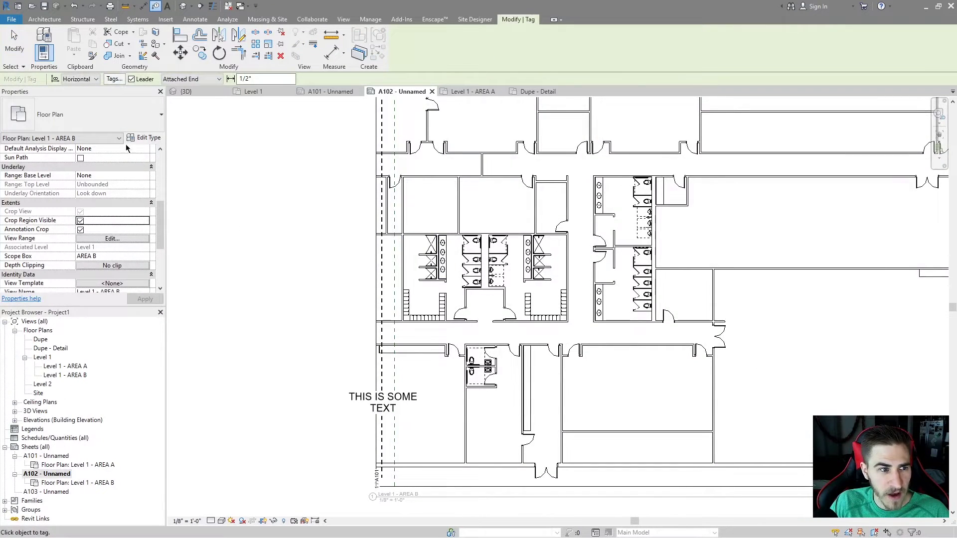
{"action": "scroll", "coordinate": [363, 143], "scroll_direction": "up", "scroll_amount": 3}
{"action": "left_click", "coordinate": [415, 279]}
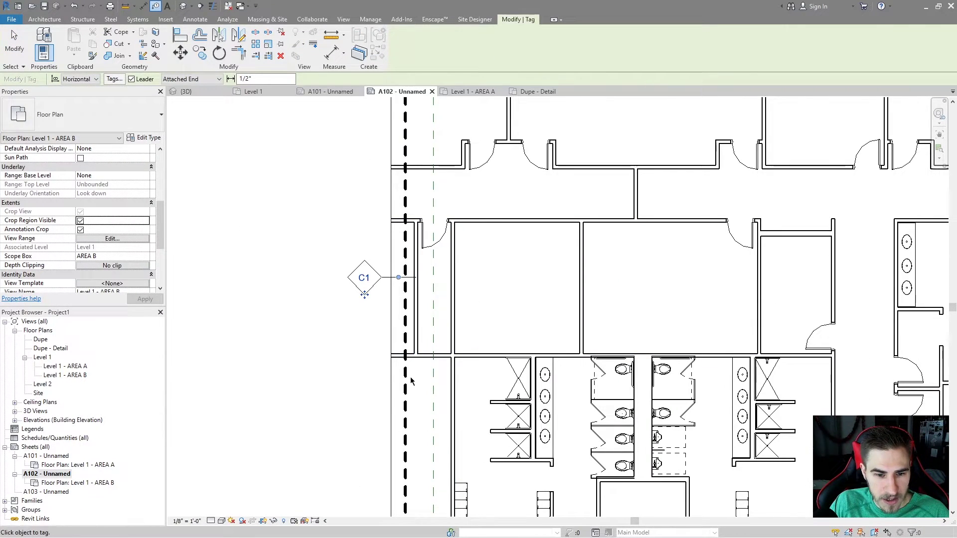
{"action": "left_click", "coordinate": [397, 220]}
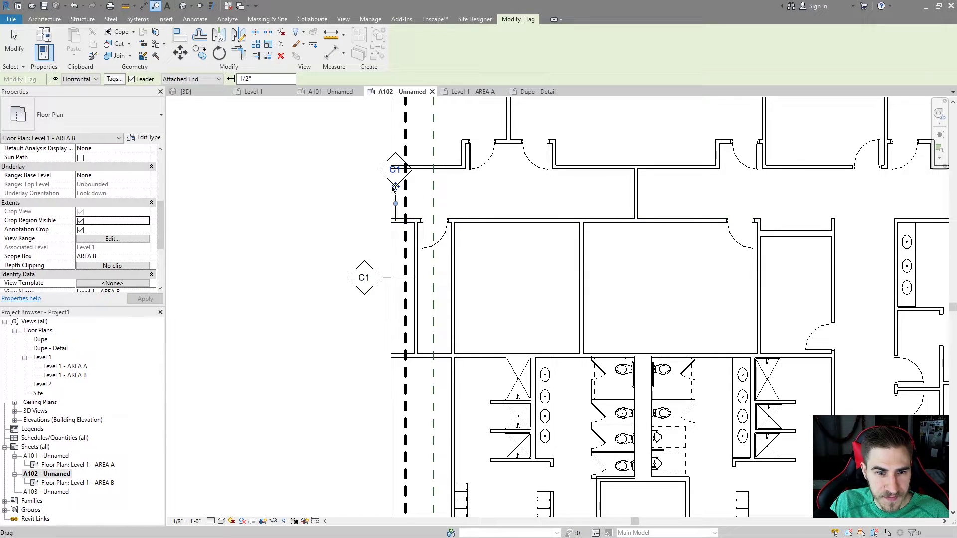
{"action": "left_click_drag", "start_coordinate": [380, 200], "coordinate": [363, 213]}
{"action": "left_click", "coordinate": [421, 220]}
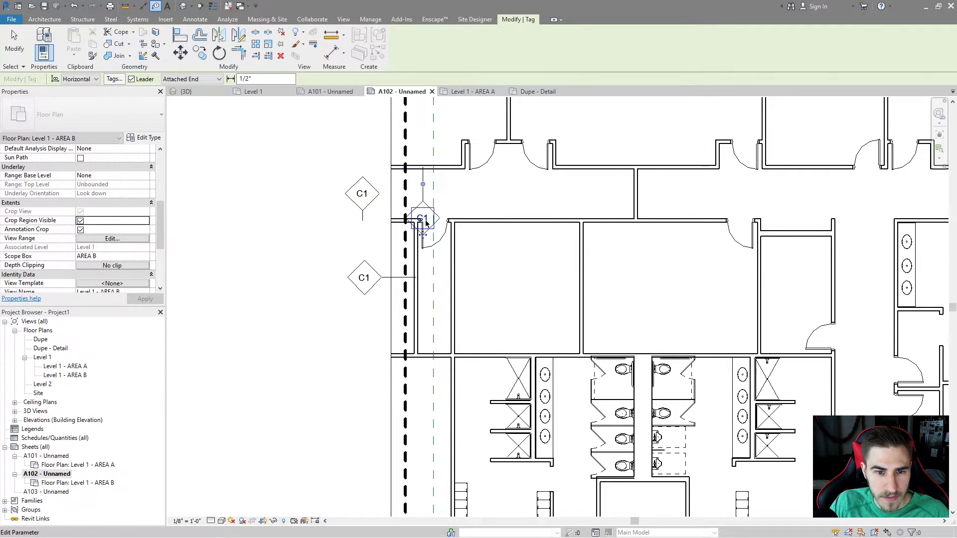
{"action": "left_click_drag", "start_coordinate": [423, 231], "coordinate": [390, 142]}
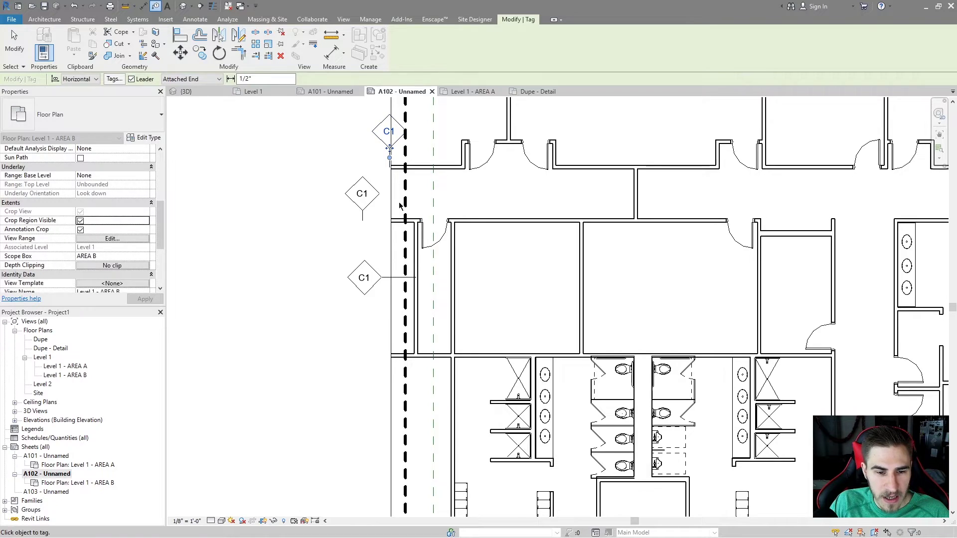
{"action": "scroll", "coordinate": [410, 228], "scroll_direction": "down", "scroll_amount": 3}
{"action": "scroll", "coordinate": [410, 228], "scroll_direction": "down", "scroll_amount": 4}
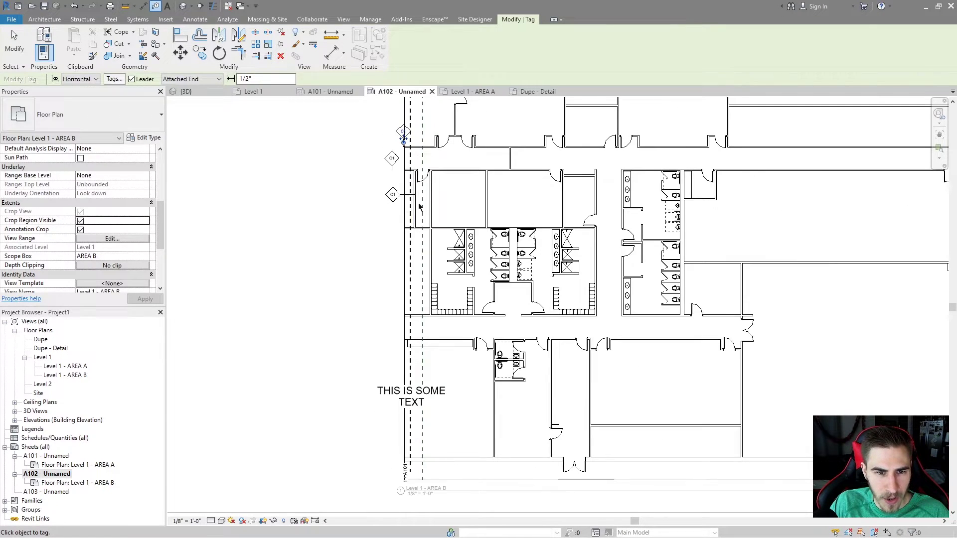
Tag five more walls in the Level 1 plan, beside the matchline, in the adjoining room and around the restrooms.
{"action": "double_click", "coordinate": [47, 359]}
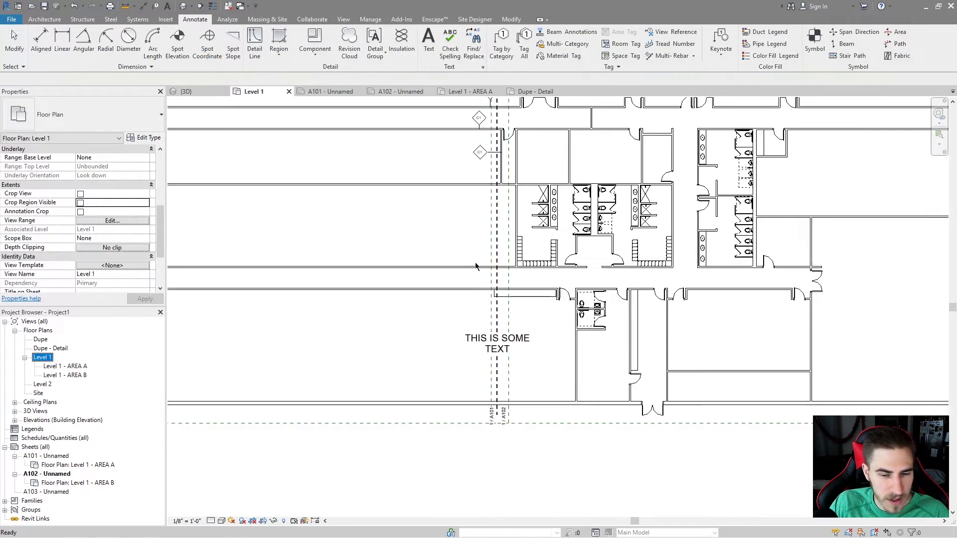
{"action": "scroll", "coordinate": [379, 210], "scroll_direction": "down", "scroll_amount": 2}
{"action": "left_click", "coordinate": [508, 55]}
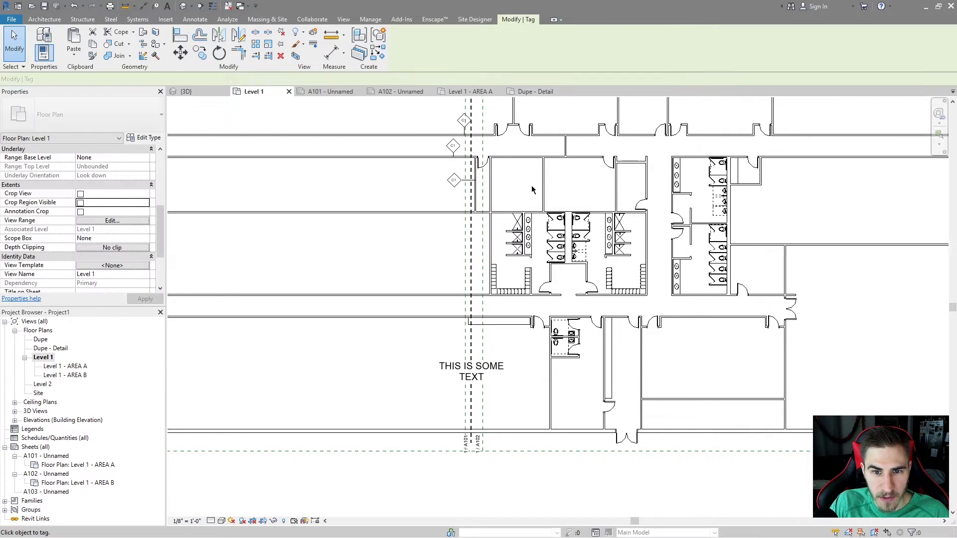
{"action": "left_click", "coordinate": [522, 185]}
{"action": "left_click", "coordinate": [491, 249]}
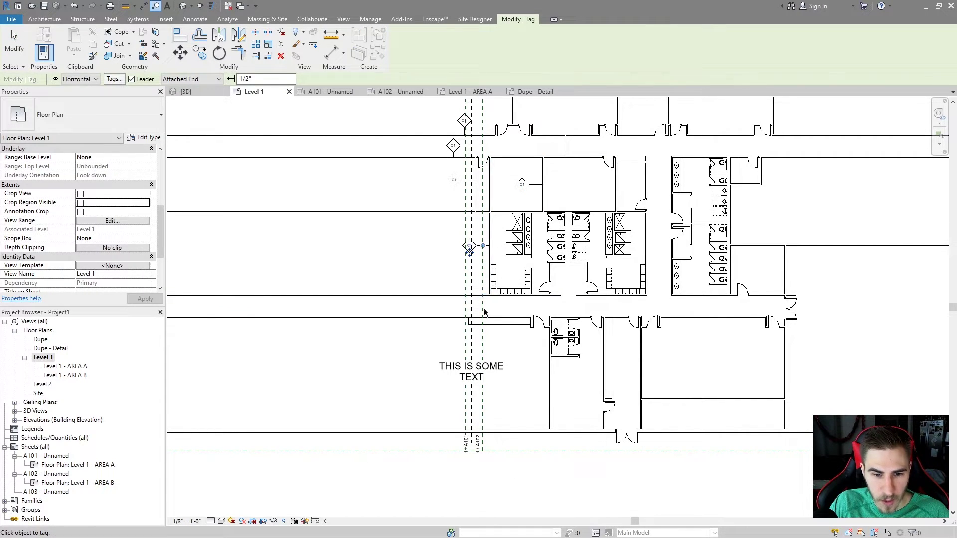
{"action": "scroll", "coordinate": [460, 322], "scroll_direction": "up", "scroll_amount": 2}
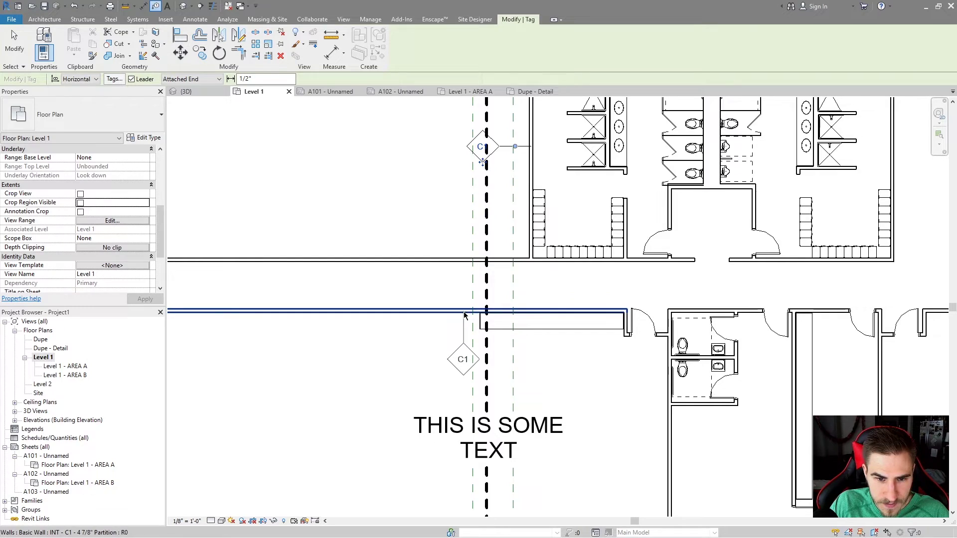
{"action": "left_click", "coordinate": [465, 313]}
{"action": "left_click", "coordinate": [528, 243]}
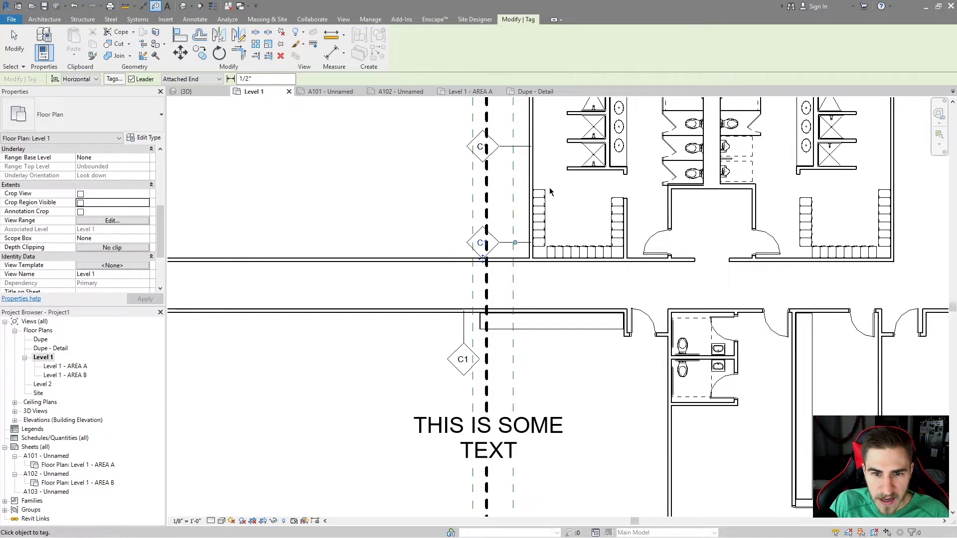
{"action": "middle_click_drag", "start_coordinate": [568, 172], "coordinate": [584, 280]}
{"action": "left_click", "coordinate": [583, 280]}
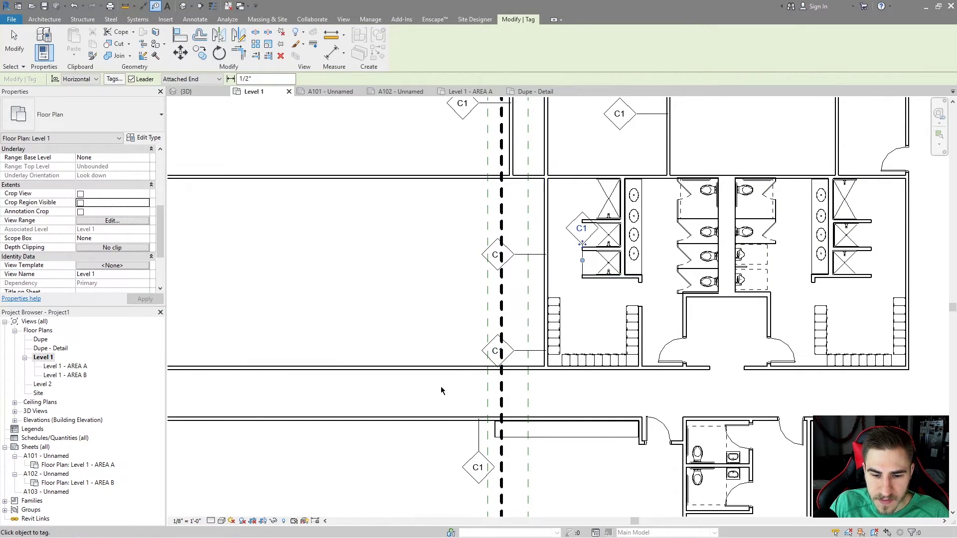
{"action": "scroll", "coordinate": [442, 389], "scroll_direction": "down", "scroll_amount": 3}
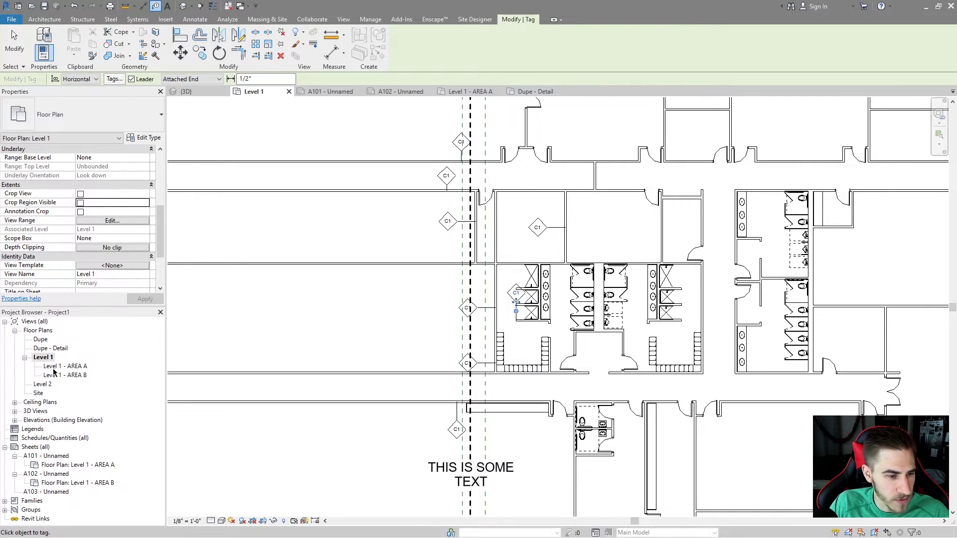
Open the Level 1 - AREA A and Level 1 - AREA B views to compare which wall tags each one displays.
{"action": "double_click", "coordinate": [54, 368]}
{"action": "scroll", "coordinate": [634, 275], "scroll_direction": "up", "scroll_amount": 2}
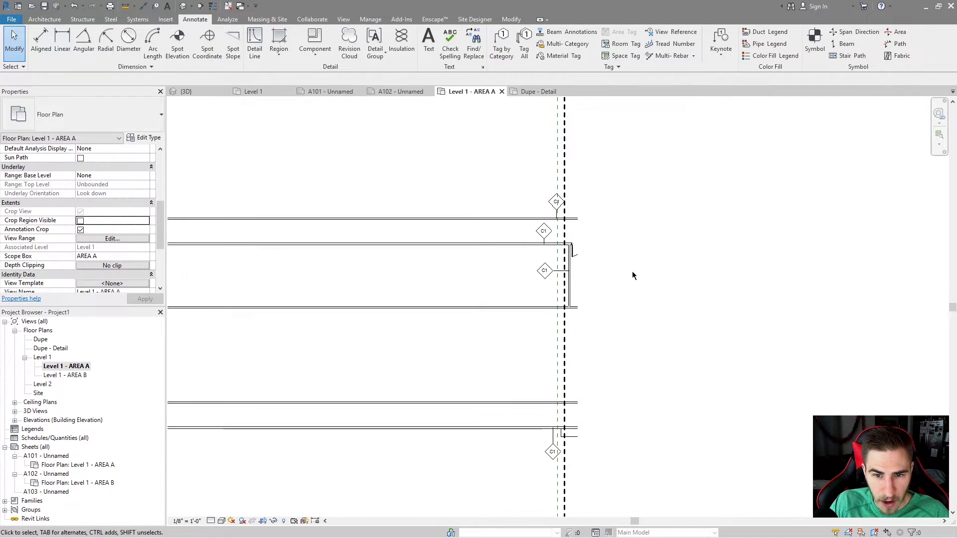
{"action": "scroll", "coordinate": [633, 276], "scroll_direction": "down", "scroll_amount": 3}
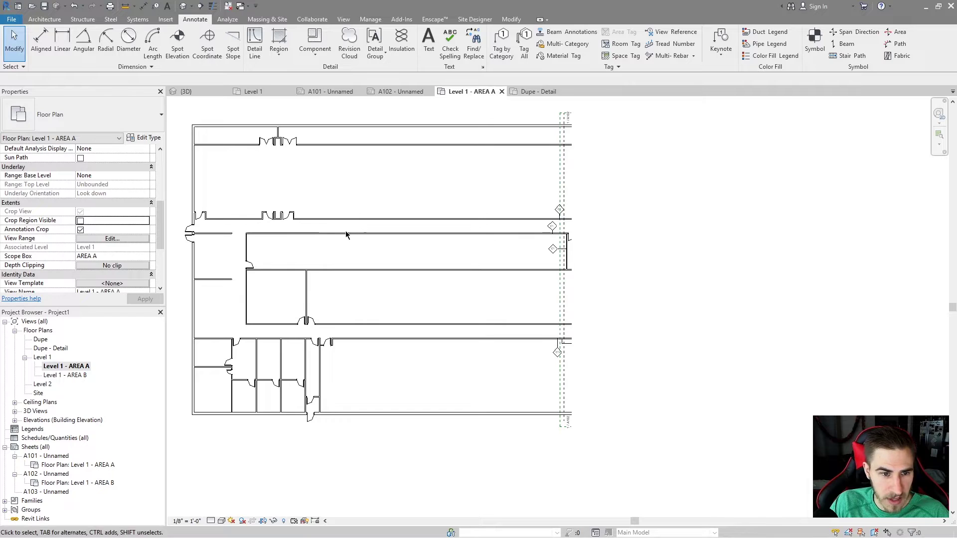
{"action": "left_click", "coordinate": [68, 376]}
{"action": "double_click", "coordinate": [68, 376]}
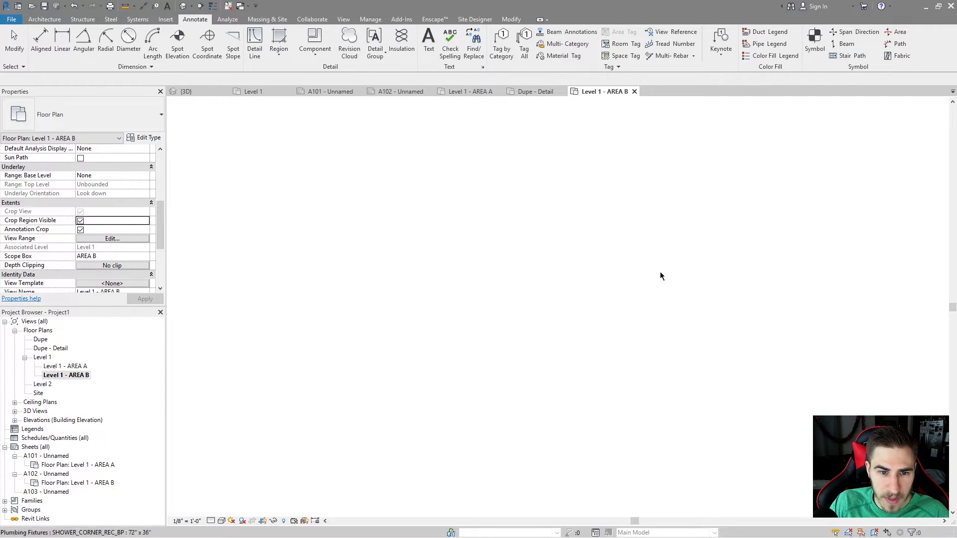
{"action": "scroll", "coordinate": [537, 277], "scroll_direction": "up", "scroll_amount": 3}
{"action": "scroll", "coordinate": [537, 277], "scroll_direction": "down", "scroll_amount": 4}
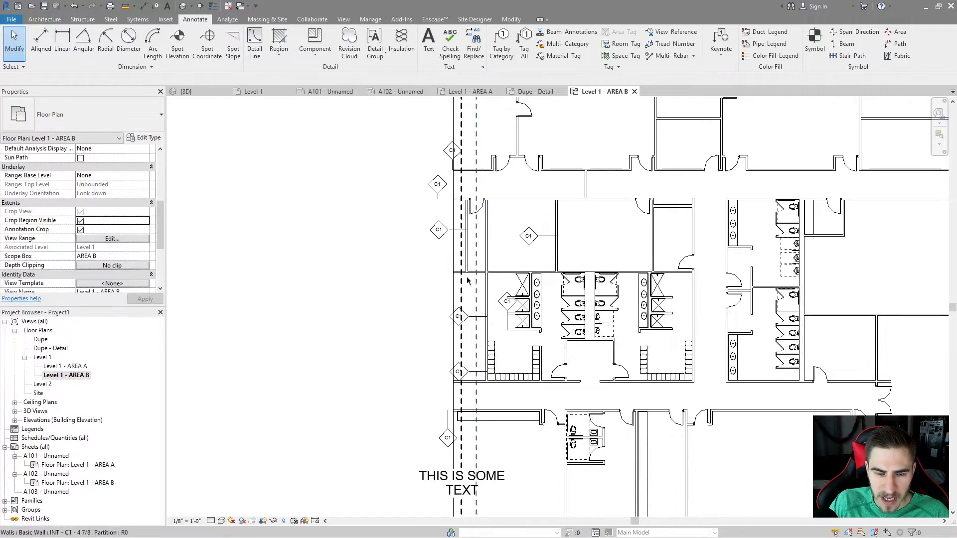
Inspect the wall tags along AREA B's west crop edge, including the corridor tag whose leader ends outside the crop.
{"action": "scroll", "coordinate": [399, 200], "scroll_direction": "up", "scroll_amount": 5}
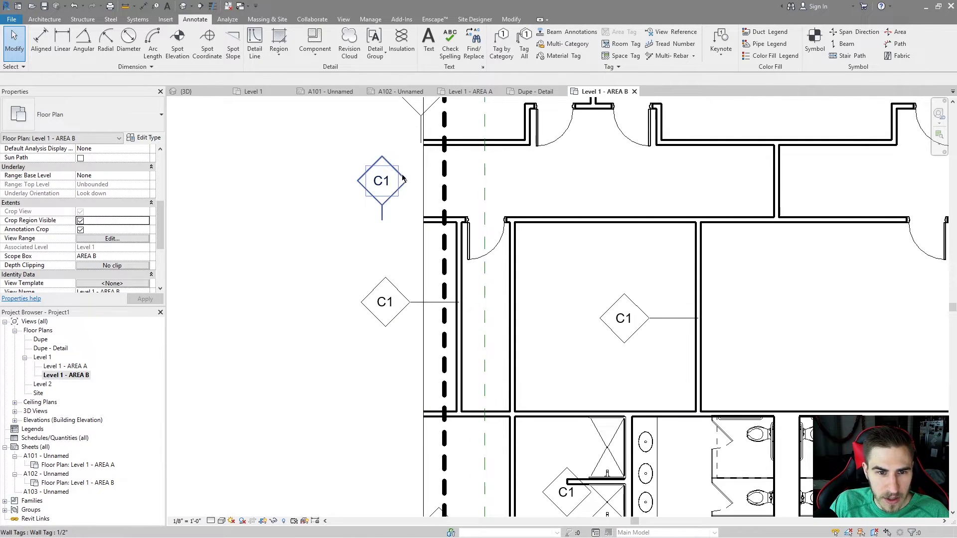
{"action": "middle_click_drag", "start_coordinate": [439, 221], "coordinate": [513, 278]}
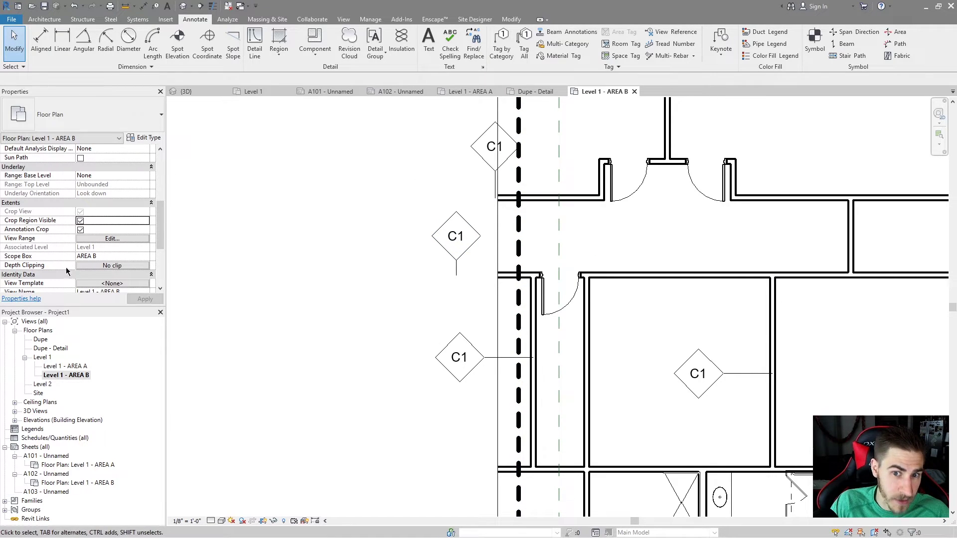
{"action": "left_click", "coordinate": [444, 247]}
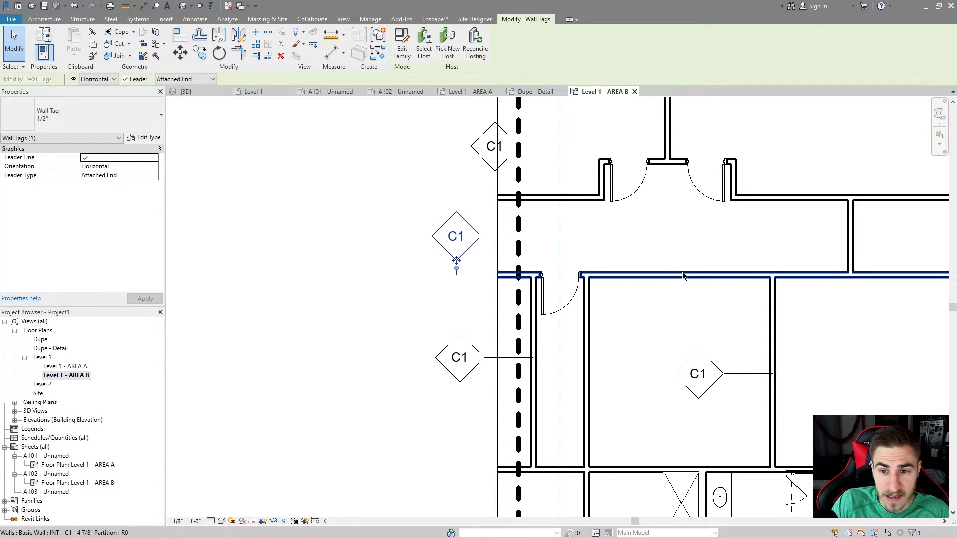
{"action": "middle_click_drag", "start_coordinate": [767, 265], "coordinate": [752, 271]}
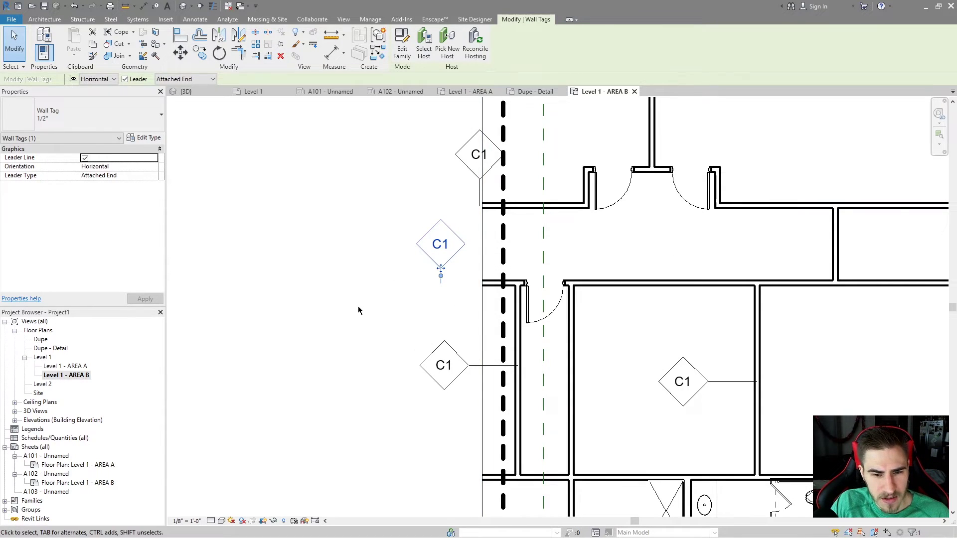
{"action": "scroll", "coordinate": [359, 308], "scroll_direction": "down", "scroll_amount": 2}
{"action": "scroll", "coordinate": [348, 247], "scroll_direction": "down", "scroll_amount": 2}
{"action": "left_click", "coordinate": [339, 356]}
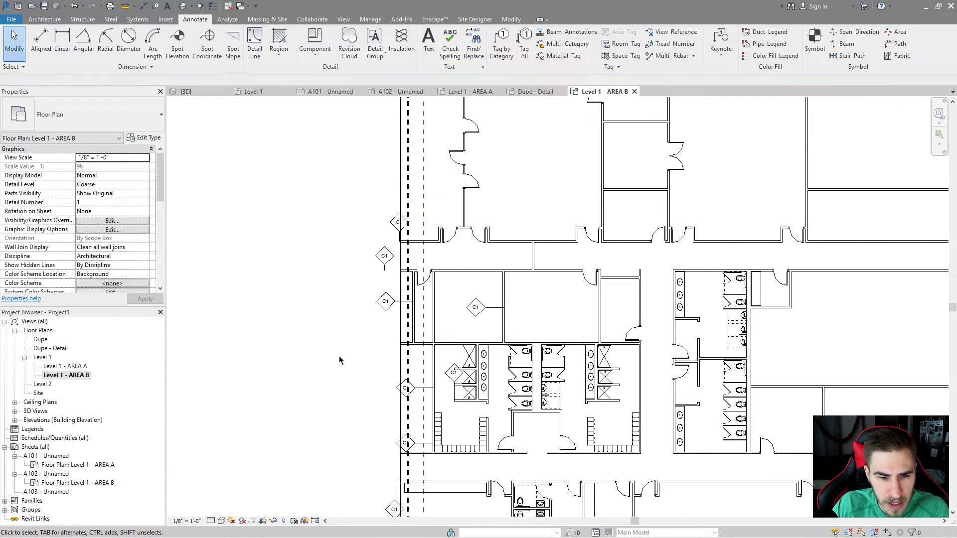
{"action": "middle_click_drag", "start_coordinate": [339, 356], "coordinate": [334, 265]}
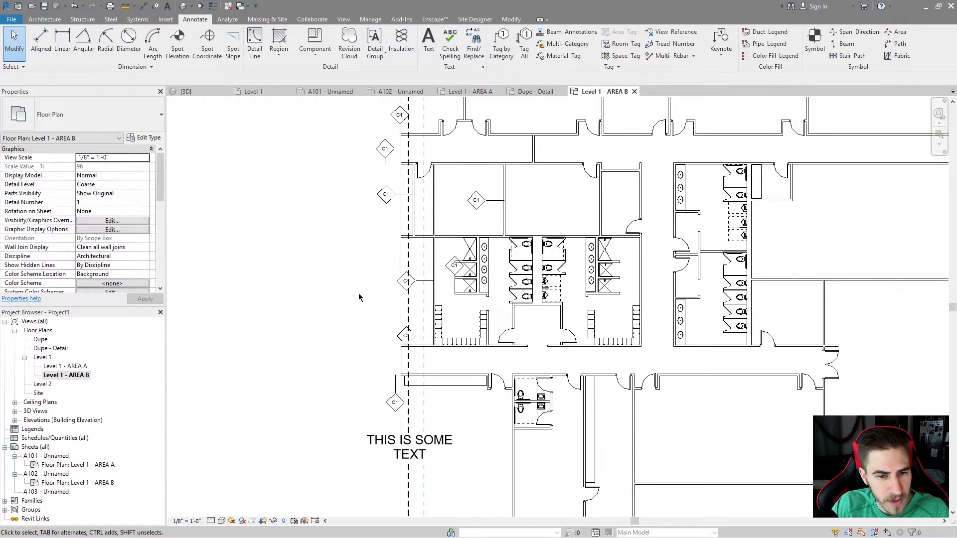
Pull the west edge of AREA B's annotation crop in close to the crop boundary and check the annotations near the matchline.
{"action": "left_click", "coordinate": [407, 305]}
{"action": "scroll", "coordinate": [119, 226], "scroll_direction": "down", "scroll_amount": 4}
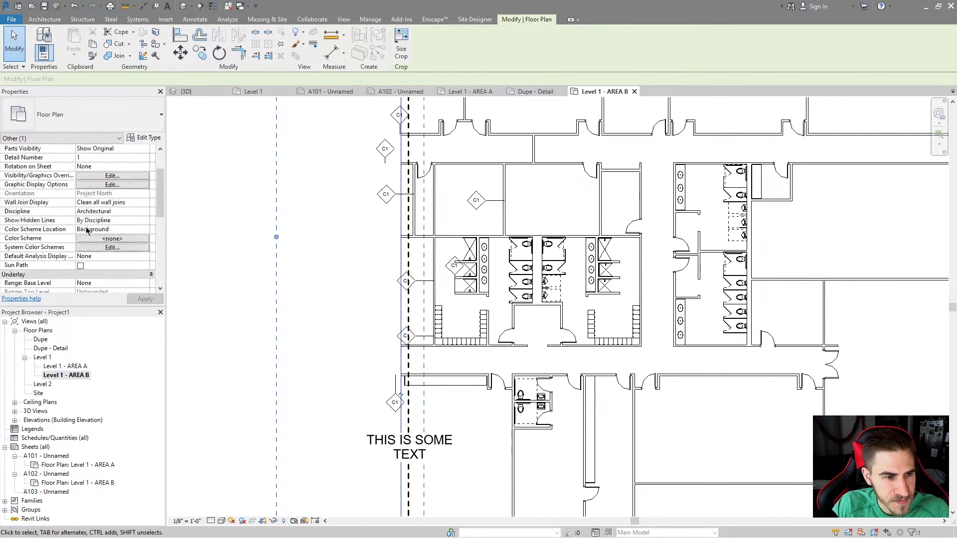
{"action": "scroll", "coordinate": [120, 226], "scroll_direction": "down", "scroll_amount": 1}
{"action": "scroll", "coordinate": [274, 234], "scroll_direction": "down", "scroll_amount": 1}
{"action": "left_click_drag", "start_coordinate": [279, 234], "coordinate": [281, 228]}
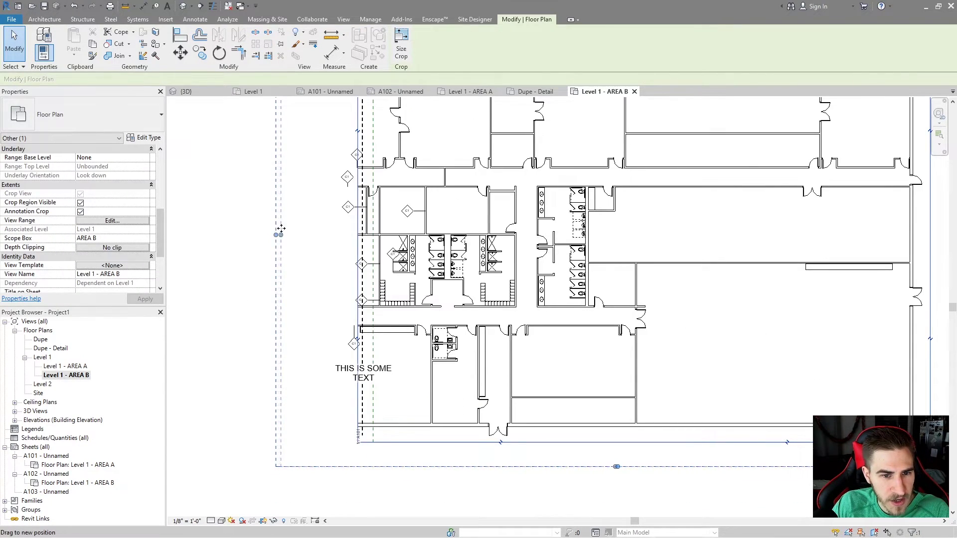
{"action": "left_click_drag", "start_coordinate": [359, 181], "coordinate": [357, 178]}
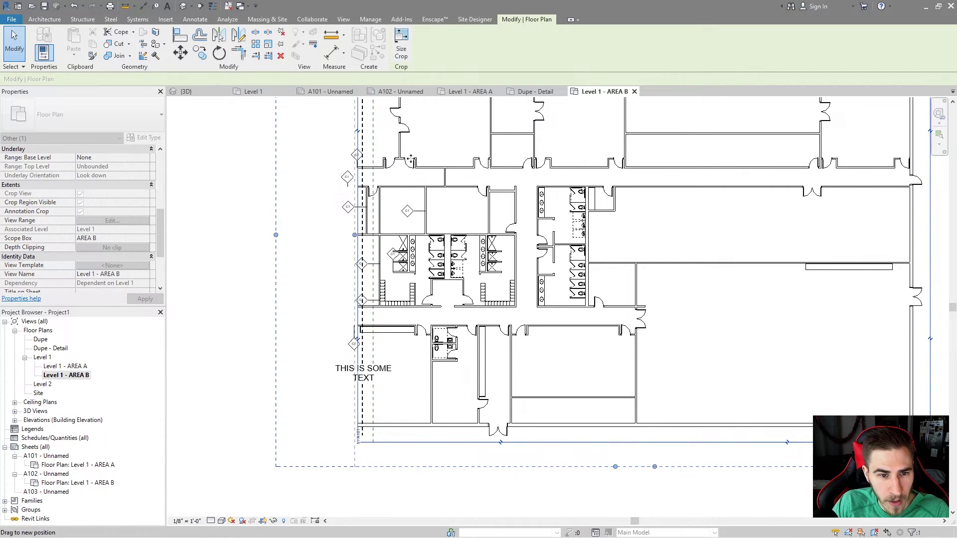
{"action": "left_click", "coordinate": [295, 319]}
{"action": "scroll", "coordinate": [362, 312], "scroll_direction": "up", "scroll_amount": 3}
{"action": "scroll", "coordinate": [362, 312], "scroll_direction": "down", "scroll_amount": 2}
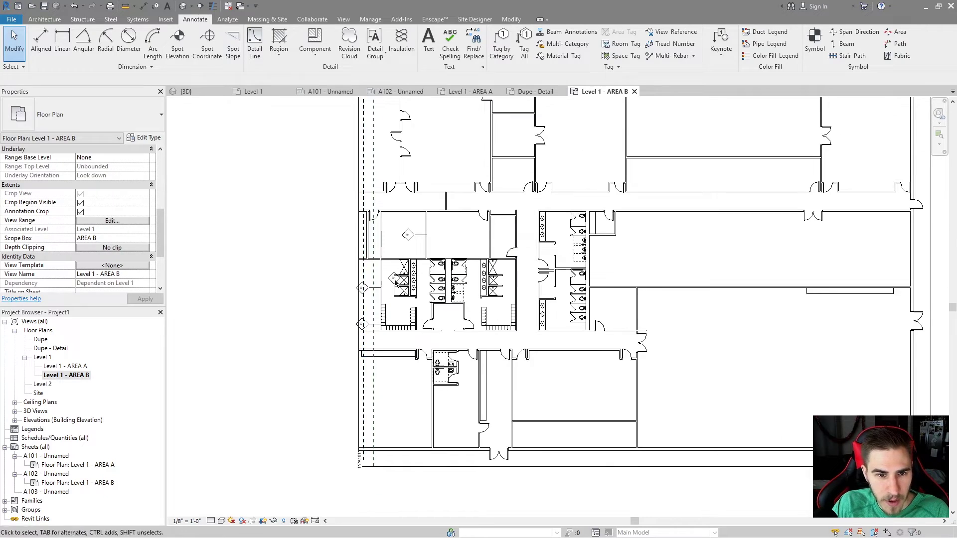
Move the upper of the two wall tags sitting on AREA B's matchline east, clear of the line and beside its wall.
{"action": "scroll", "coordinate": [373, 288], "scroll_direction": "up", "scroll_amount": 2}
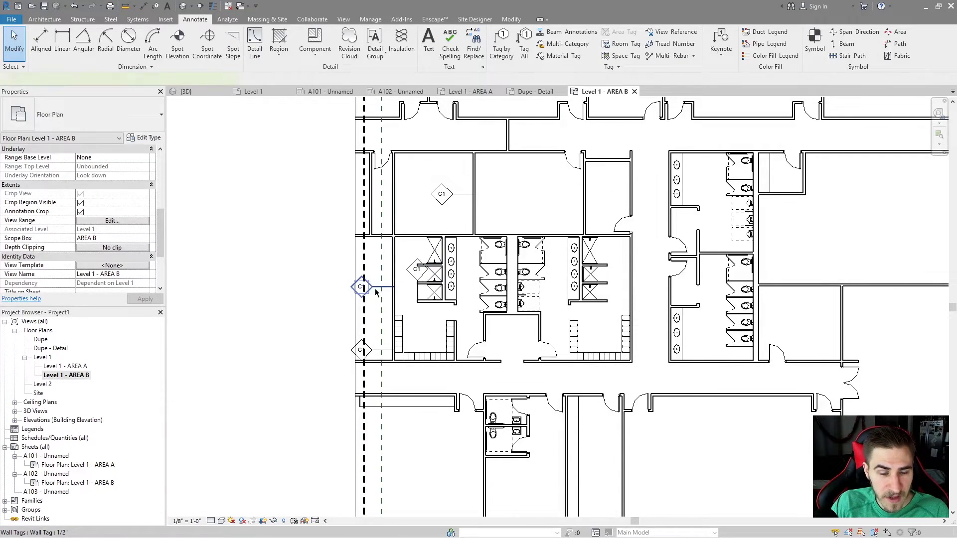
{"action": "left_click", "coordinate": [372, 296]}
{"action": "left_click_drag", "start_coordinate": [374, 297], "coordinate": [376, 280]}
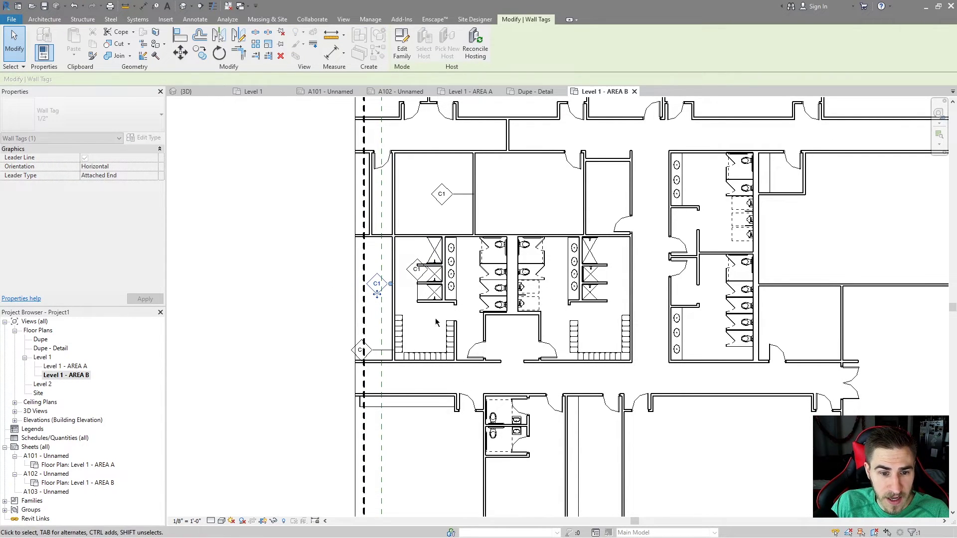
{"action": "middle_click_drag", "start_coordinate": [375, 280], "coordinate": [368, 413]}
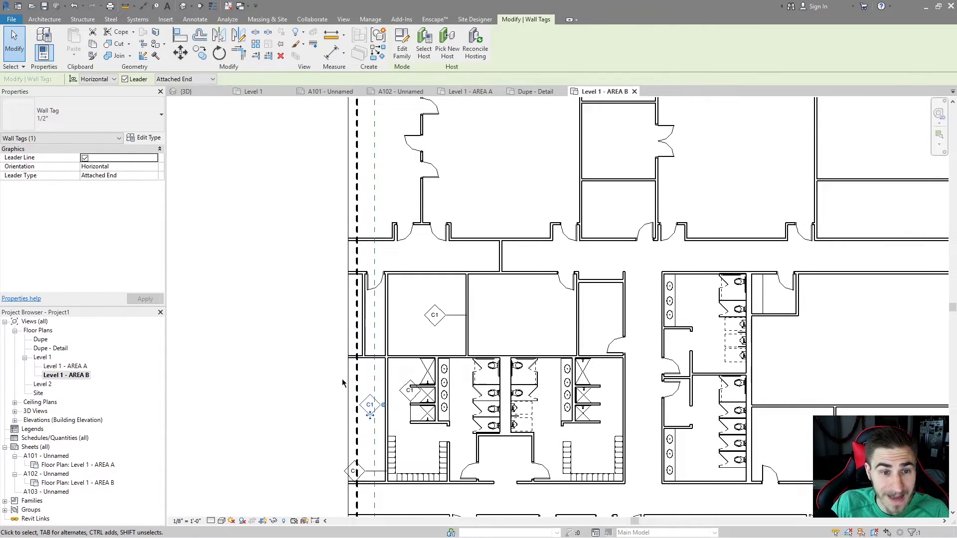
Select AREA B's crop region to examine its crop and annotation crop boundaries around the whole plan.
{"action": "scroll", "coordinate": [373, 379], "scroll_direction": "down", "scroll_amount": 3}
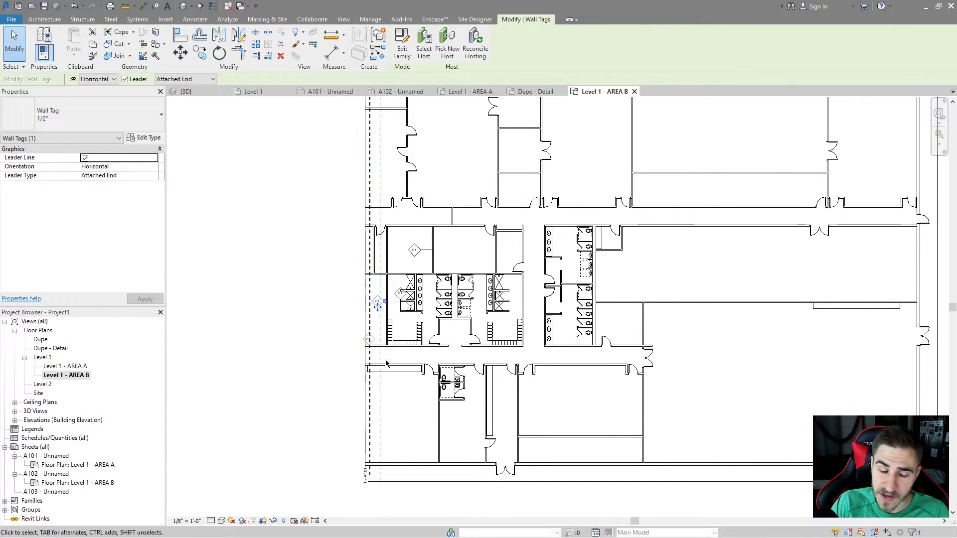
{"action": "scroll", "coordinate": [309, 419], "scroll_direction": "down", "scroll_amount": 2}
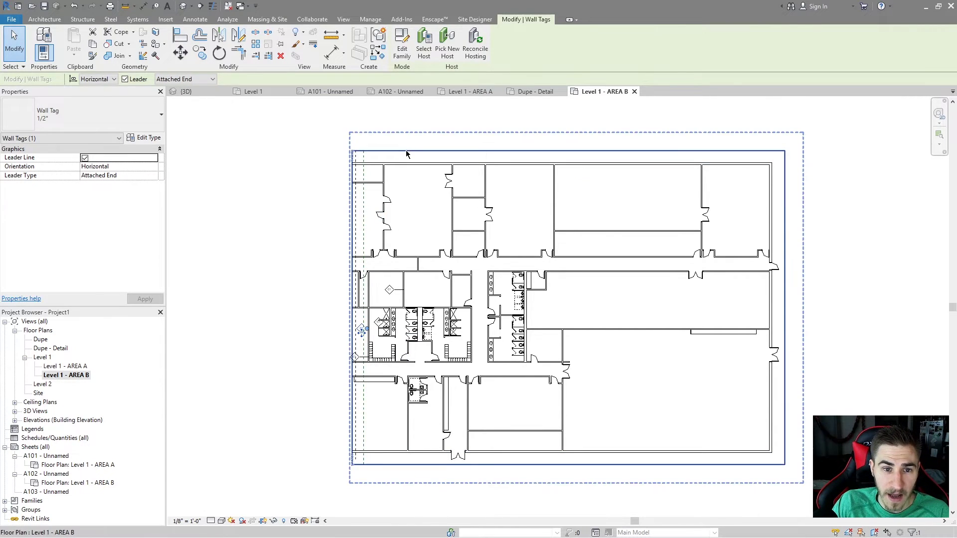
{"action": "left_click", "coordinate": [464, 137]}
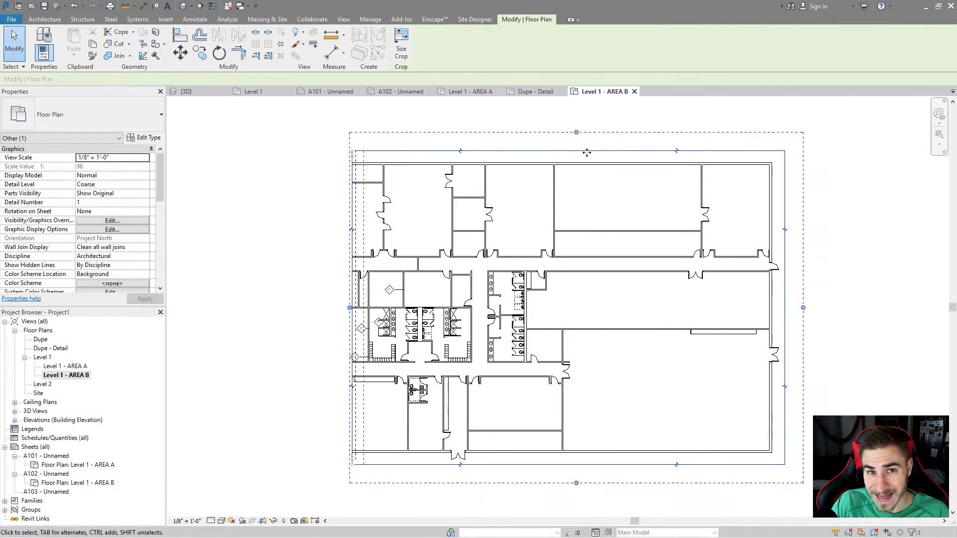